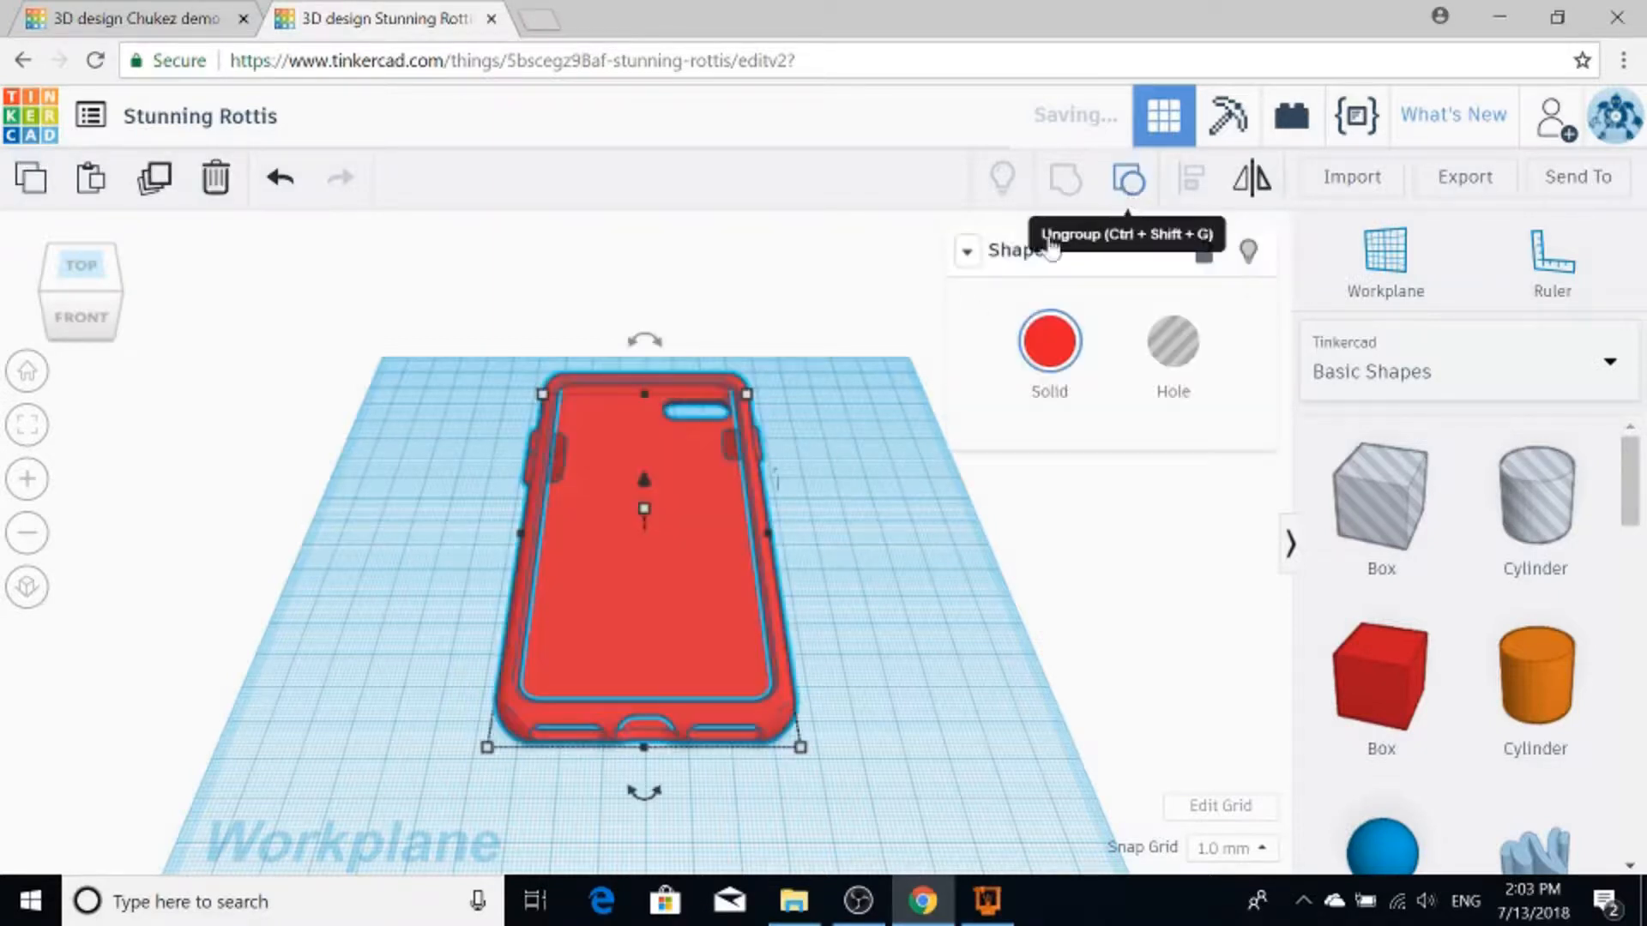
# Step: Ungroup the red phone case and move its phone-shaped inner hole out beside the case
pyautogui.click(1129, 182)
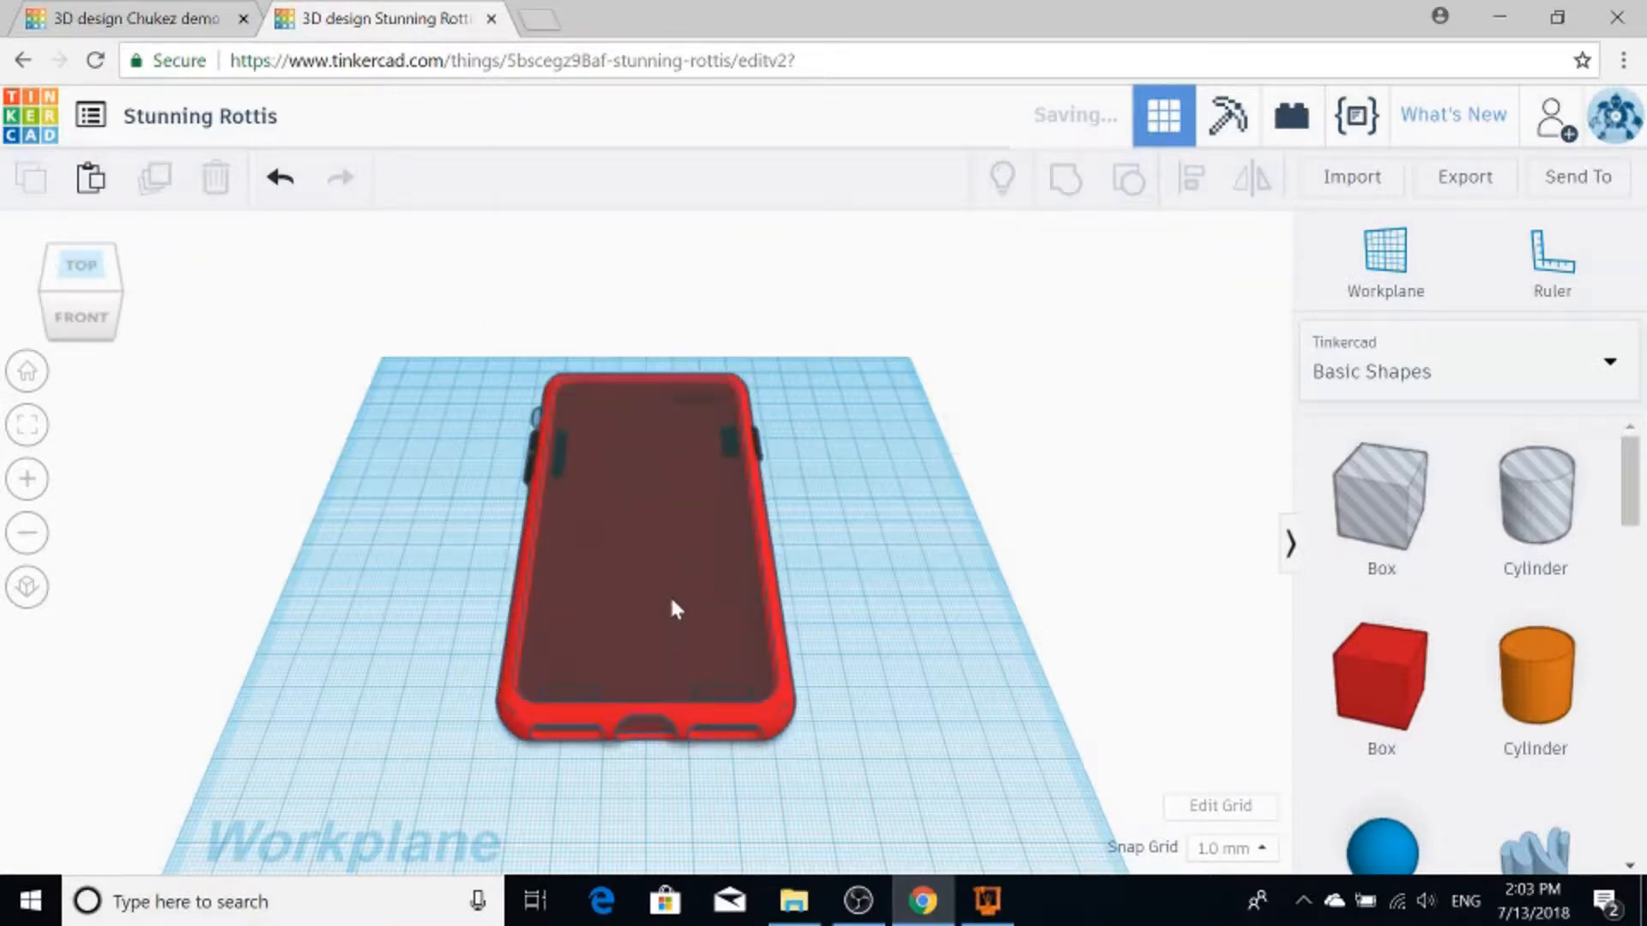
pyautogui.moveTo(727, 611); pyautogui.dragTo(971, 609)
pyautogui.moveTo(849, 559); pyautogui.dragTo(647, 652, button='middle')
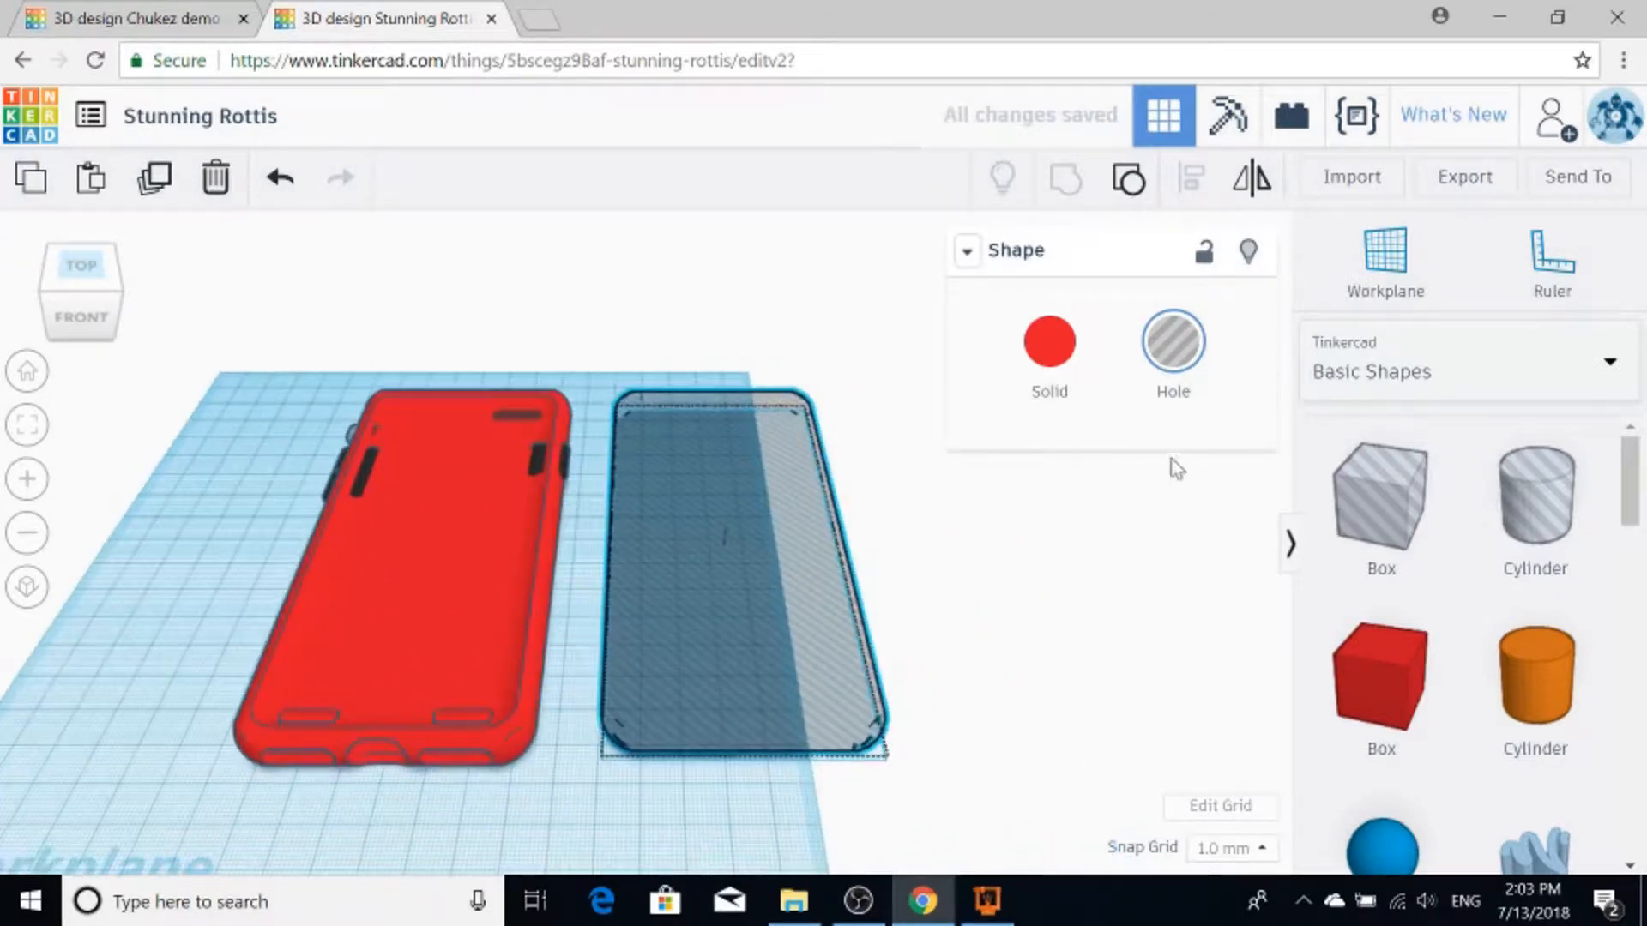
# Step: Ungroup the phone-shaped hole level by level until its red slab and four corner holes are separate shapes
pyautogui.click(1129, 180)
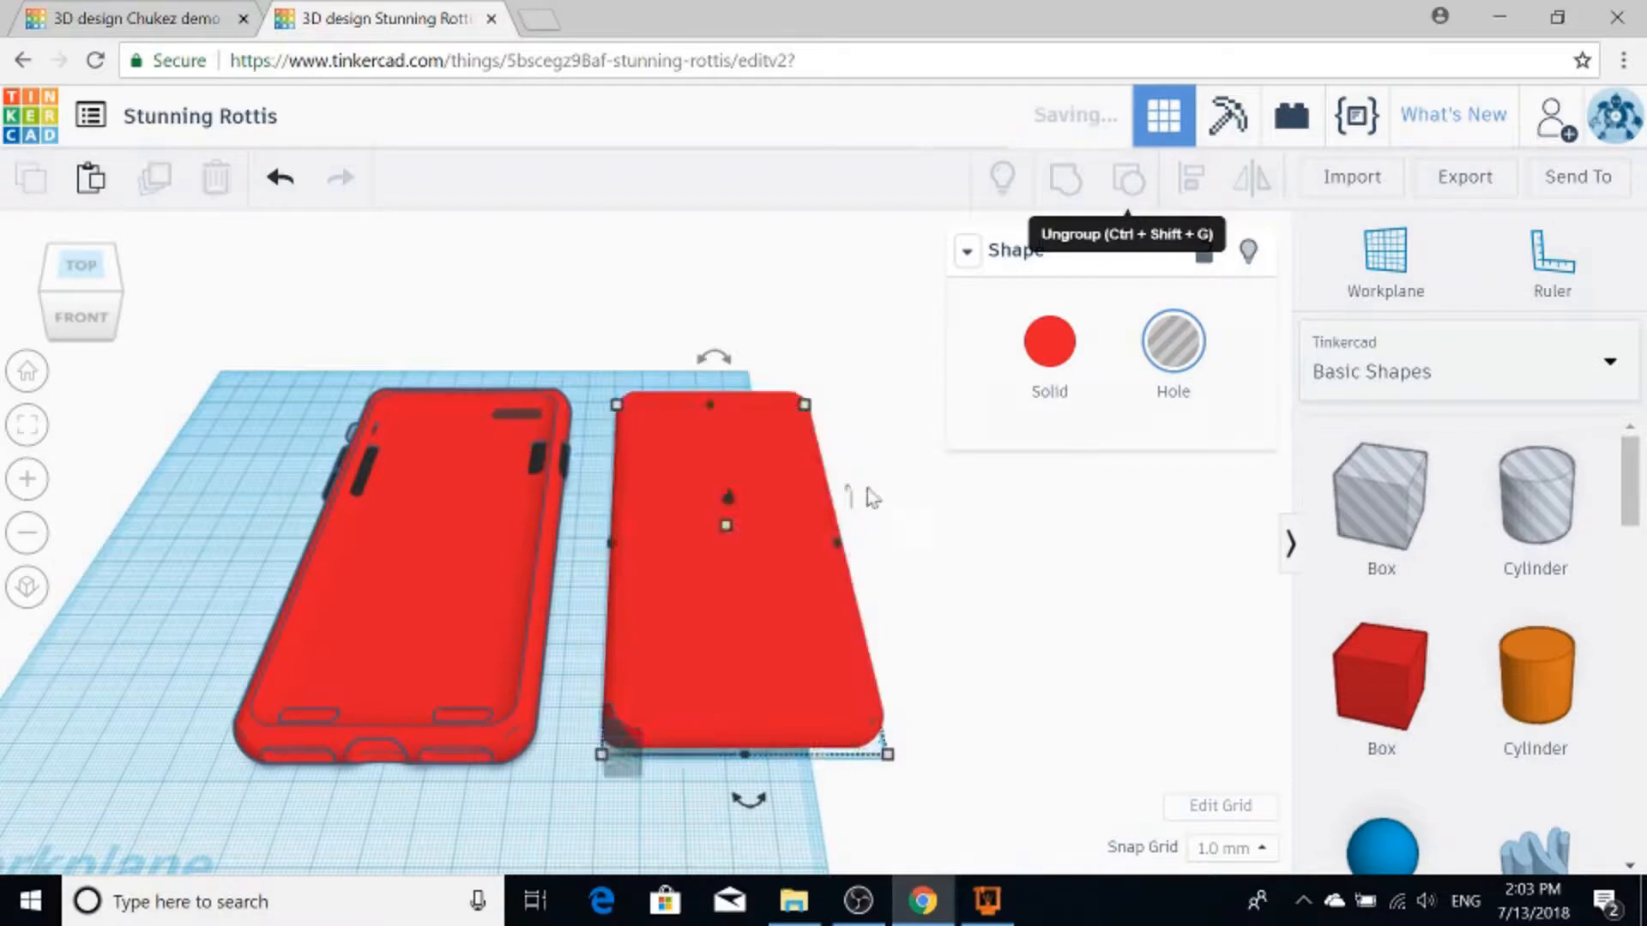
pyautogui.click(726, 526)
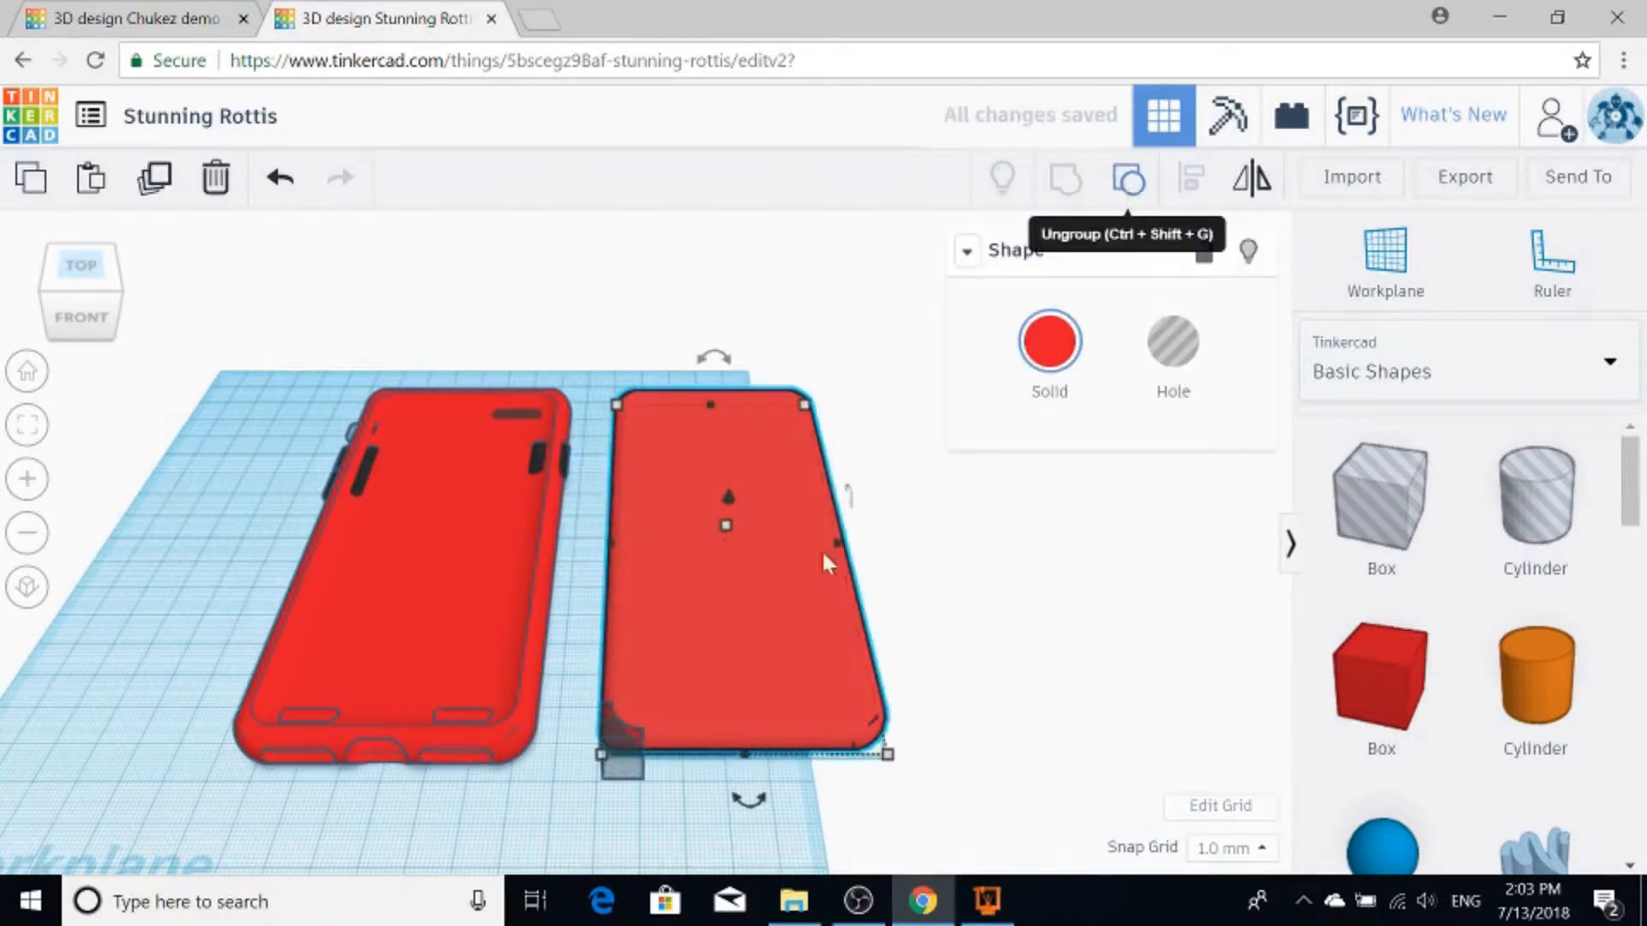
pyautogui.hotkey('ctrl', 'shift', 'g')
pyautogui.click(1129, 185)
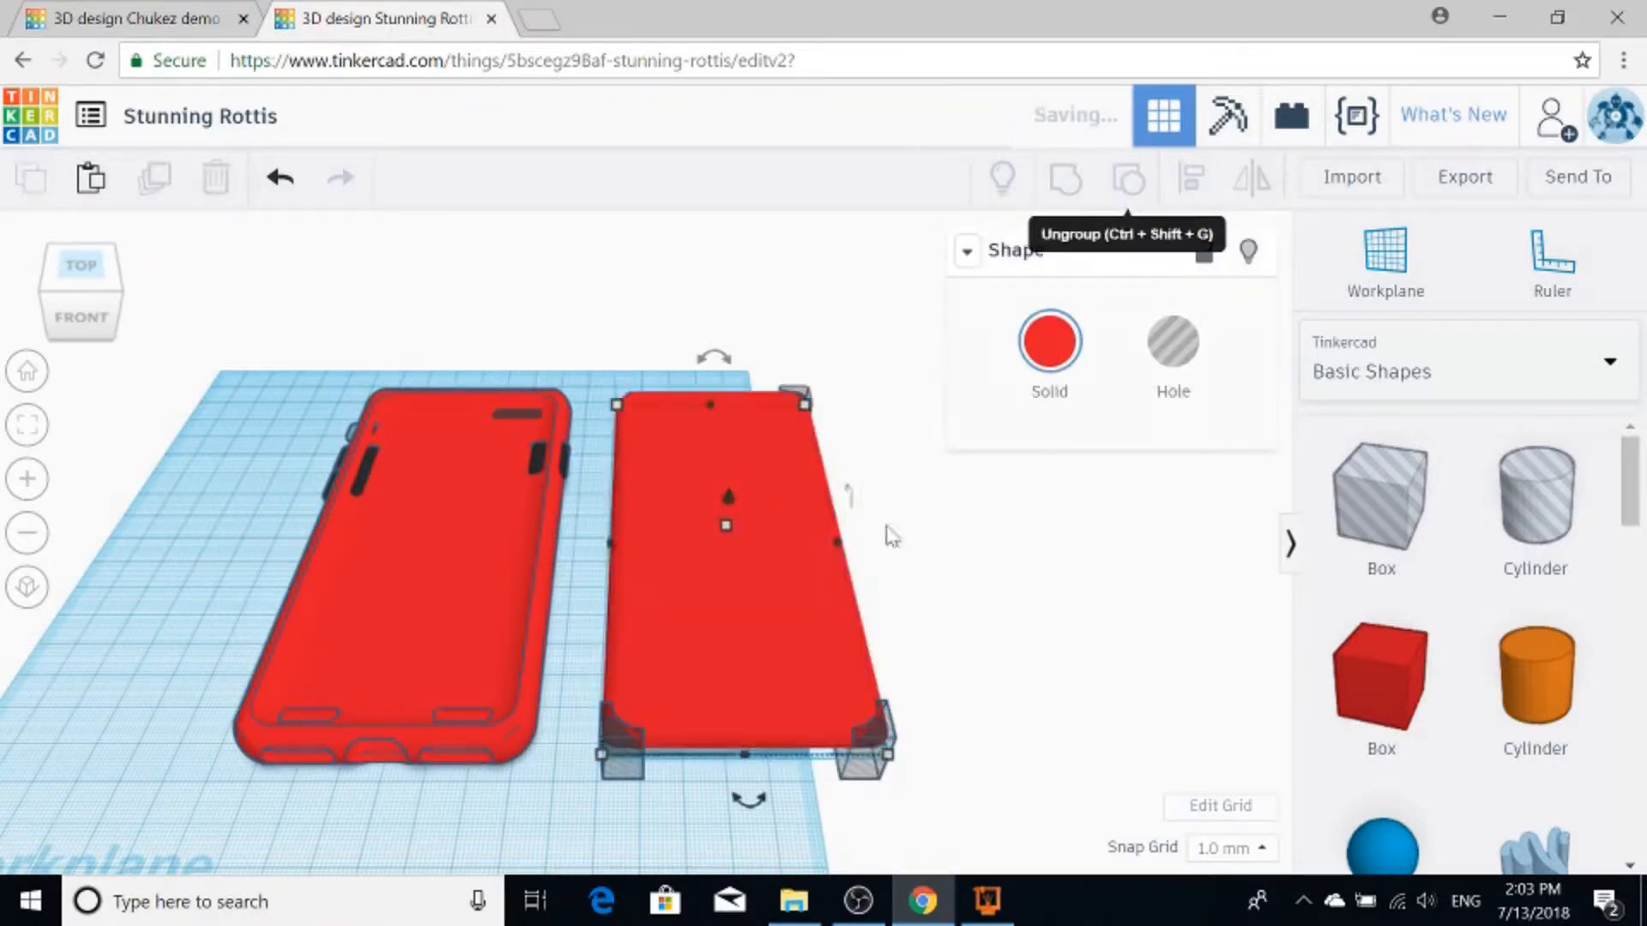
pyautogui.click(759, 616)
pyautogui.click(1129, 182)
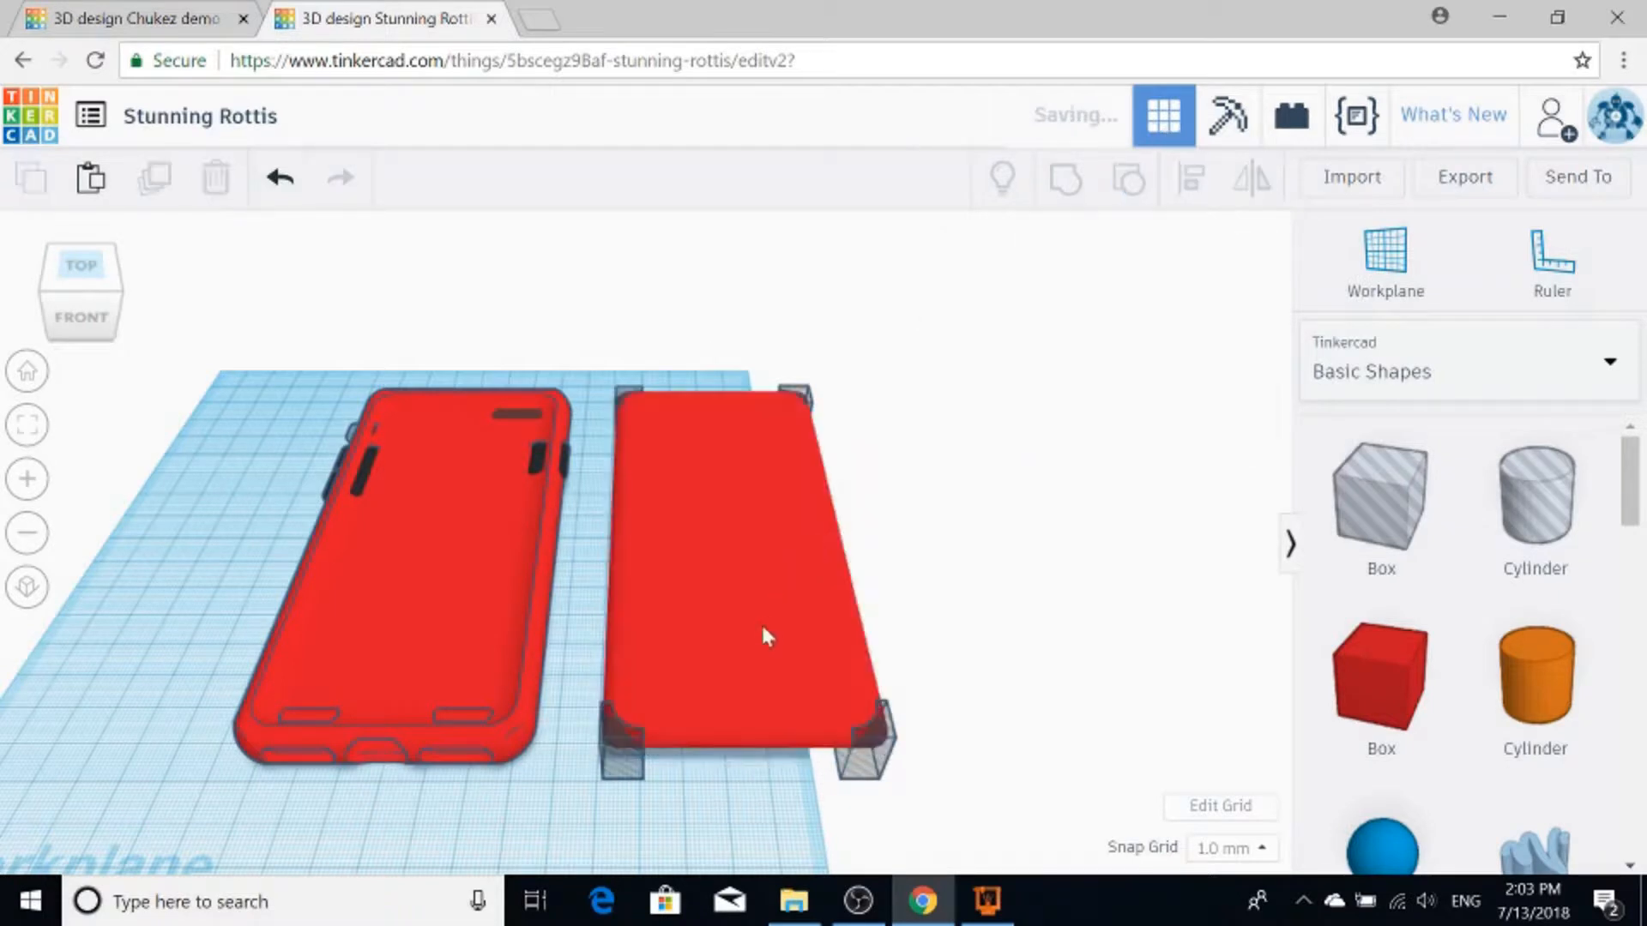
# Step: Duplicate the front-right corner hole of the phone slab and move the copy clear to the right
pyautogui.moveTo(777, 678); pyautogui.dragTo(860, 626, button='right')
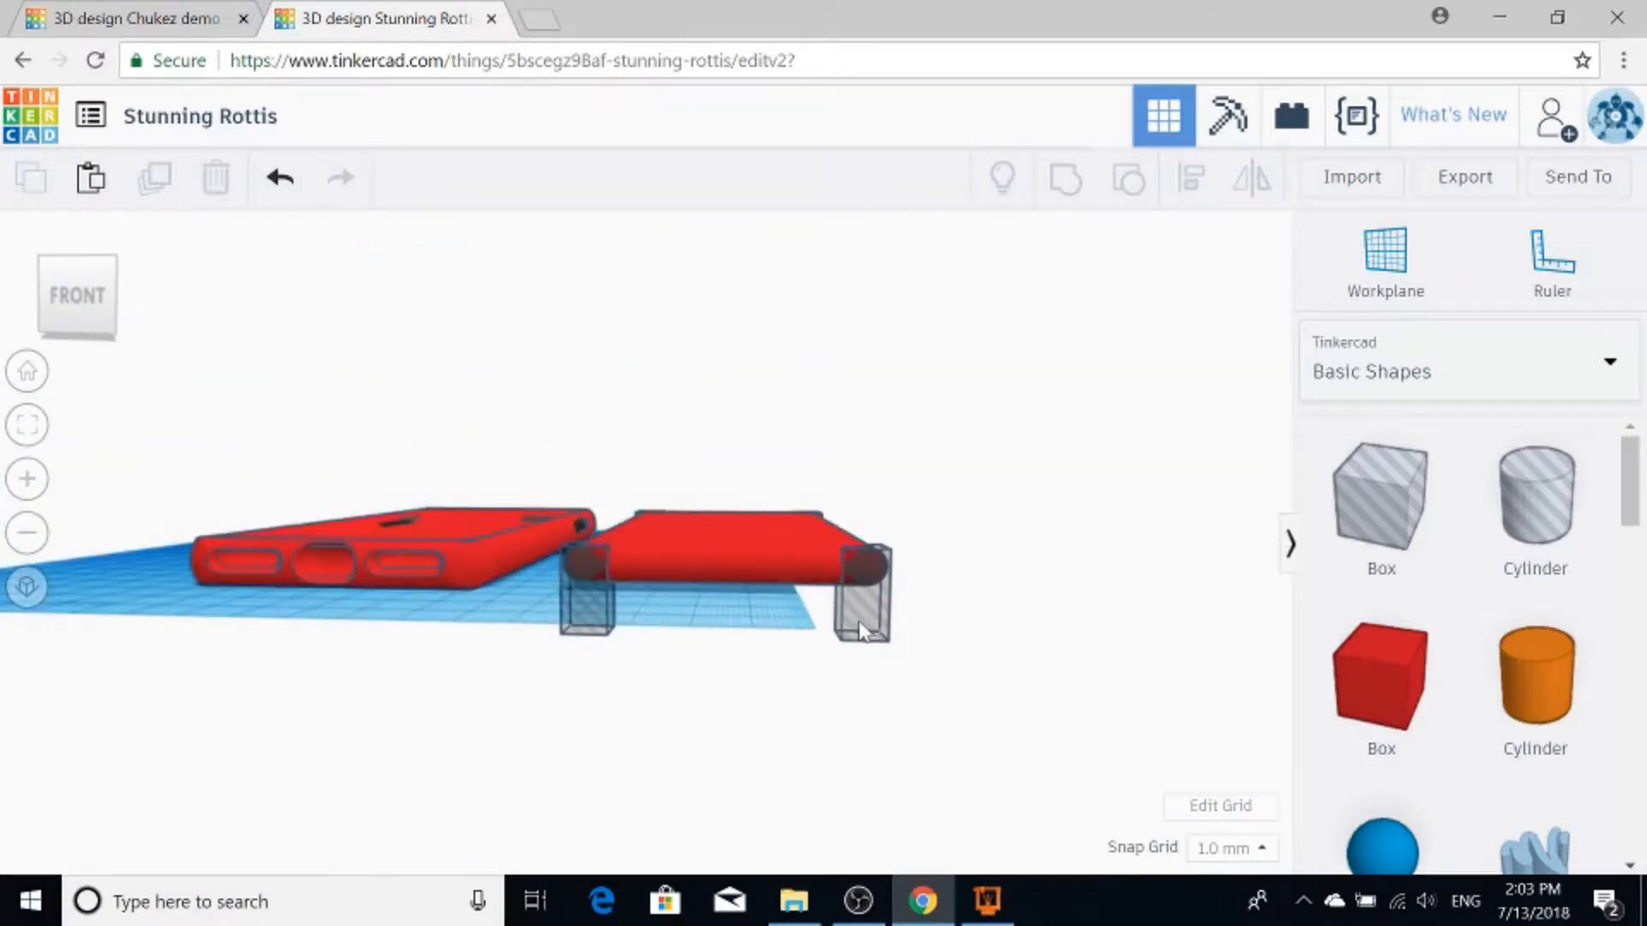
pyautogui.click(865, 624)
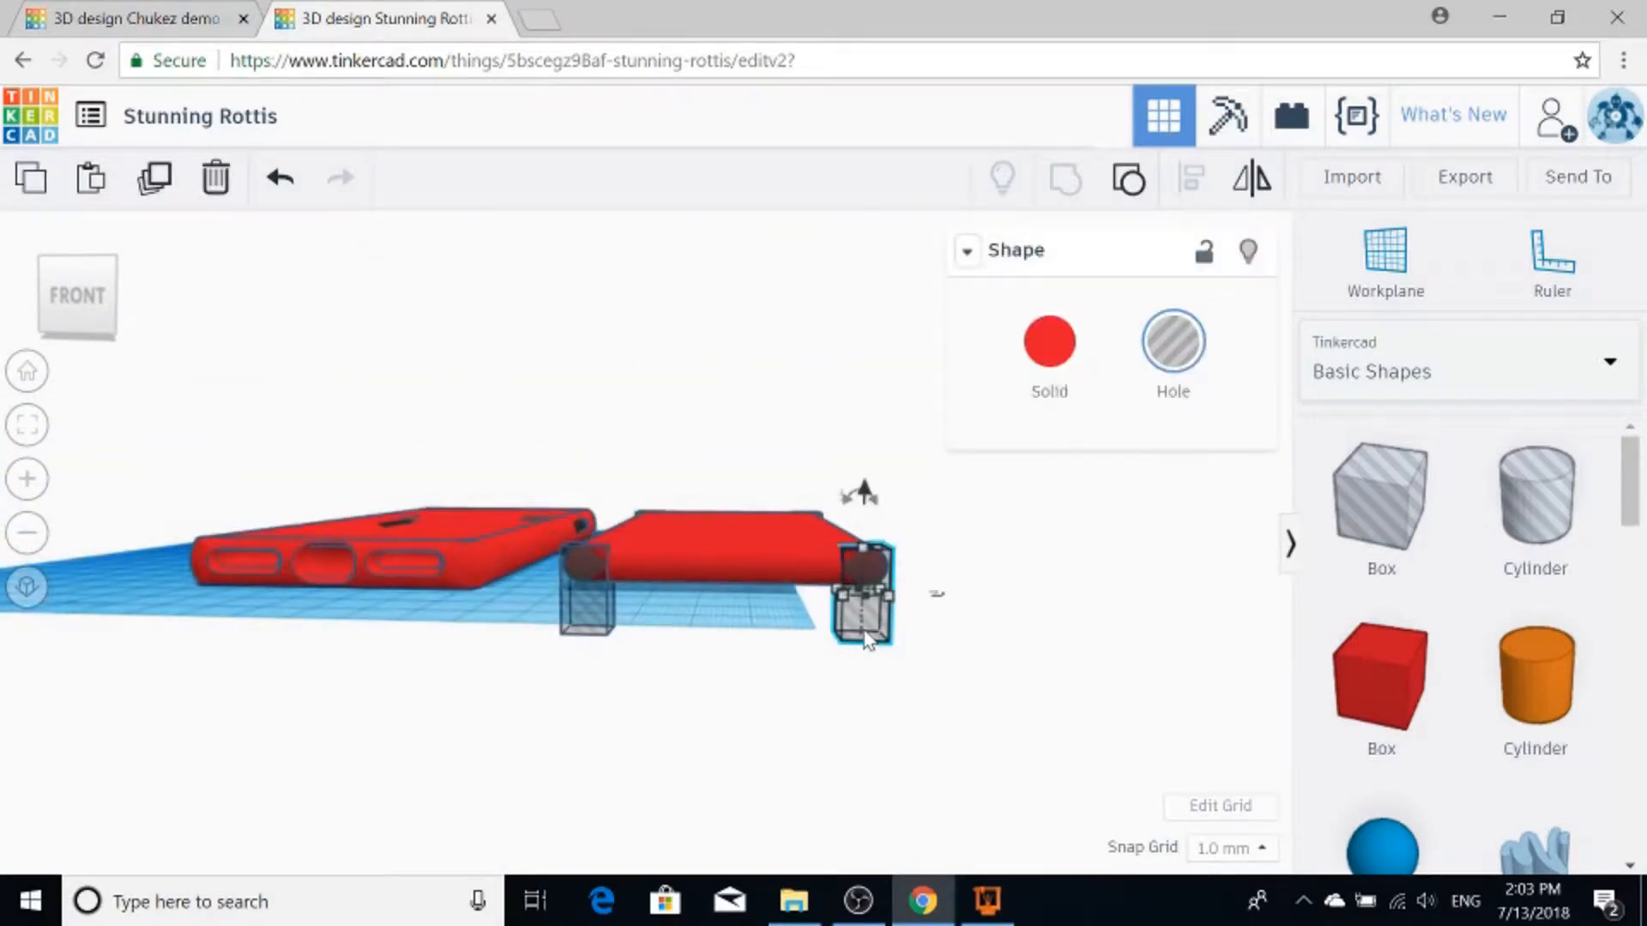
pyautogui.hotkey('ctrl', 'v')
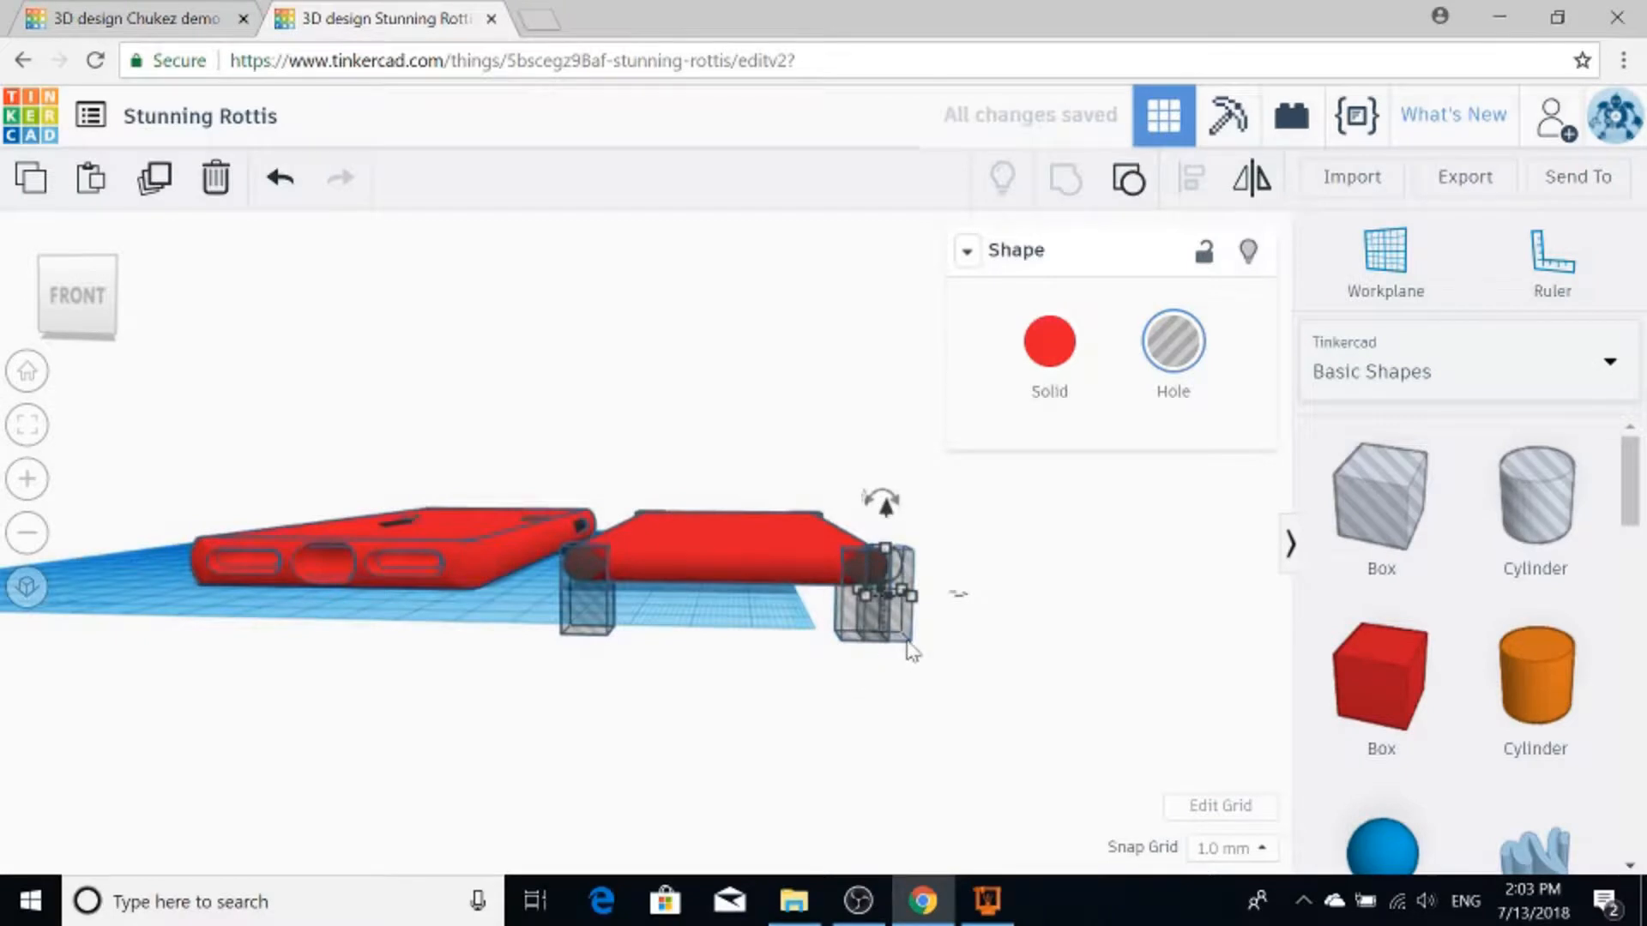
pyautogui.hotkey('shift', 'Right')
pyautogui.hotkey('shift', 'Right')
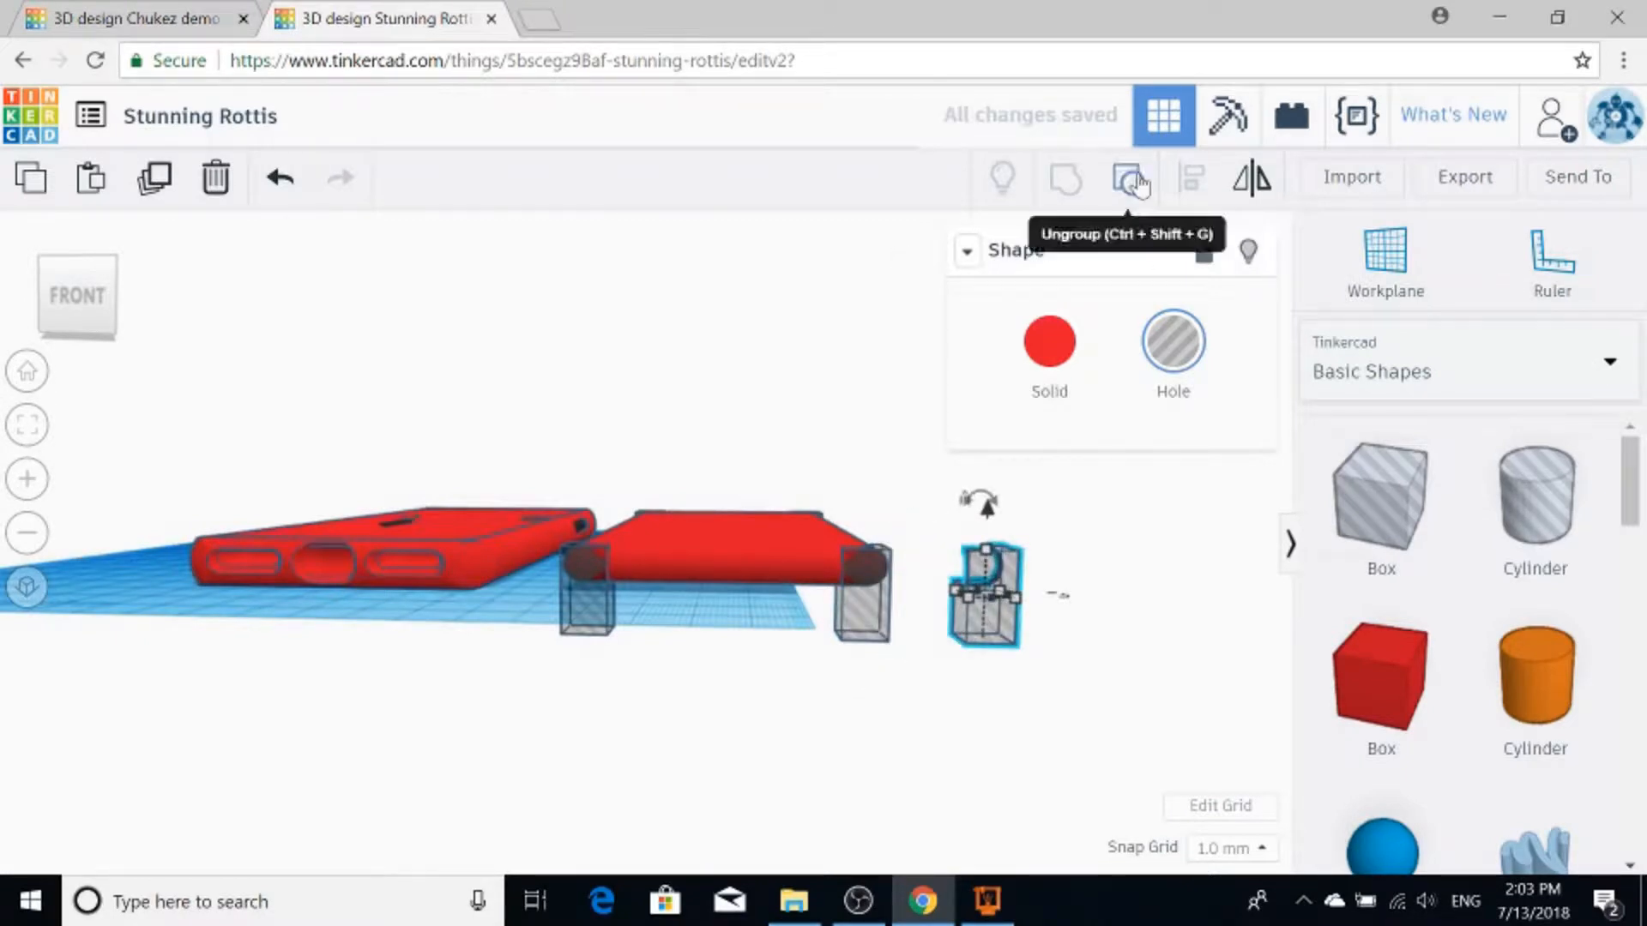
# Step: Ungroup the copied corner hole, try ungrouping its rounded part as well, and undo that last ungrouping
pyautogui.click(1130, 180)
pyautogui.click(975, 690)
pyautogui.moveTo(974, 690); pyautogui.dragTo(910, 671, button='right')
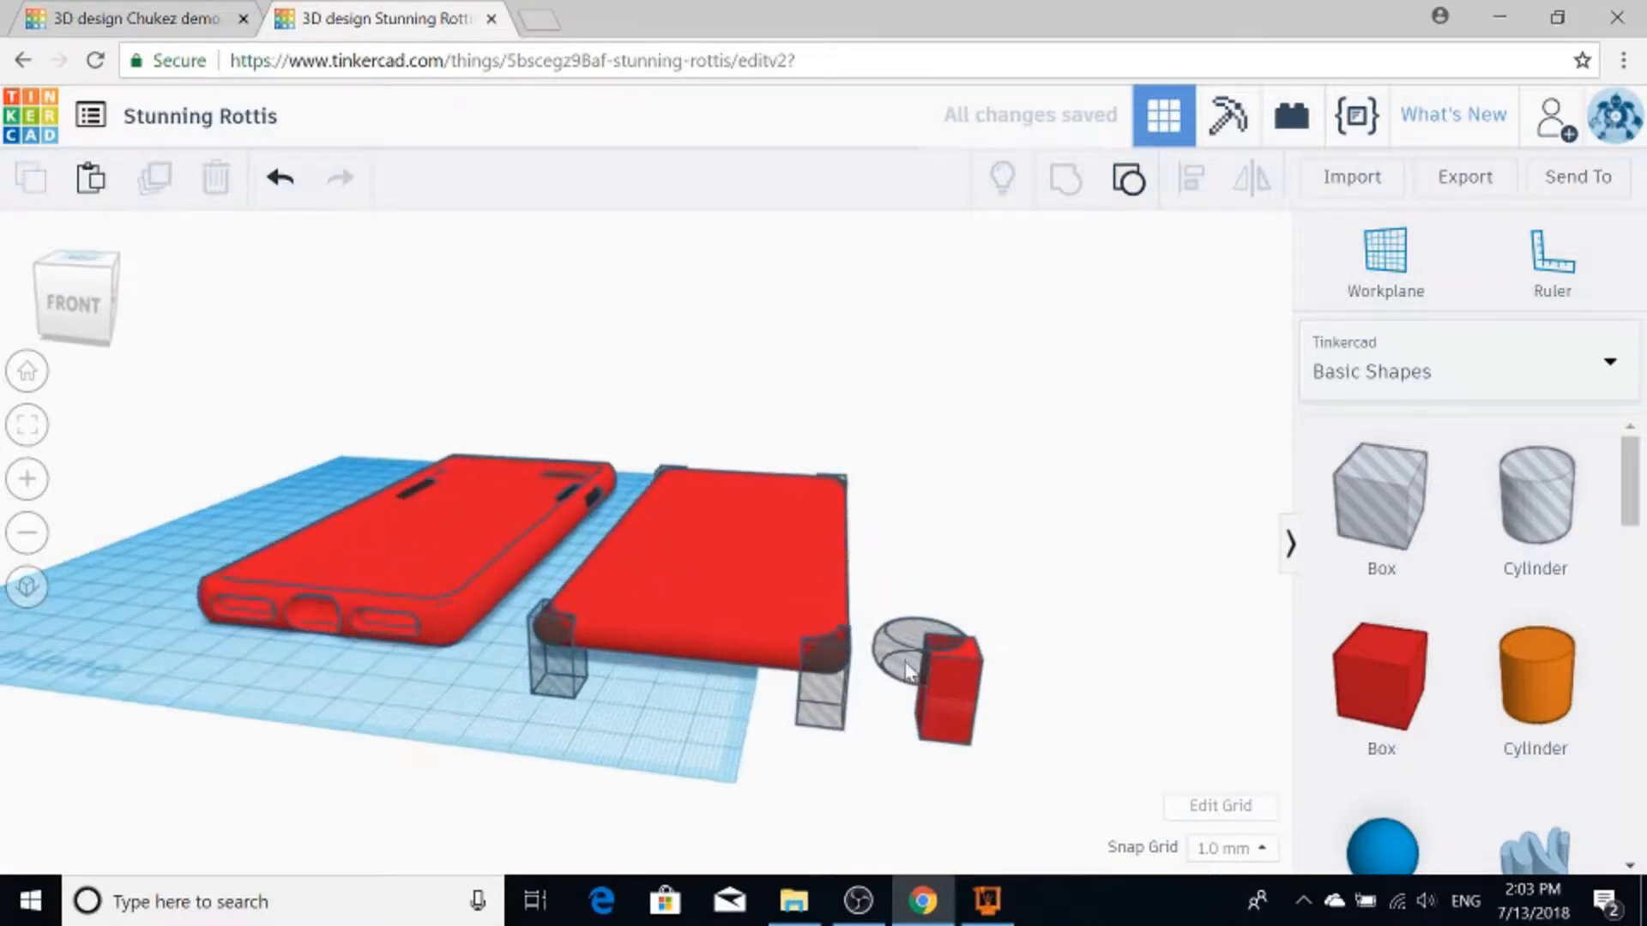
pyautogui.click(905, 672)
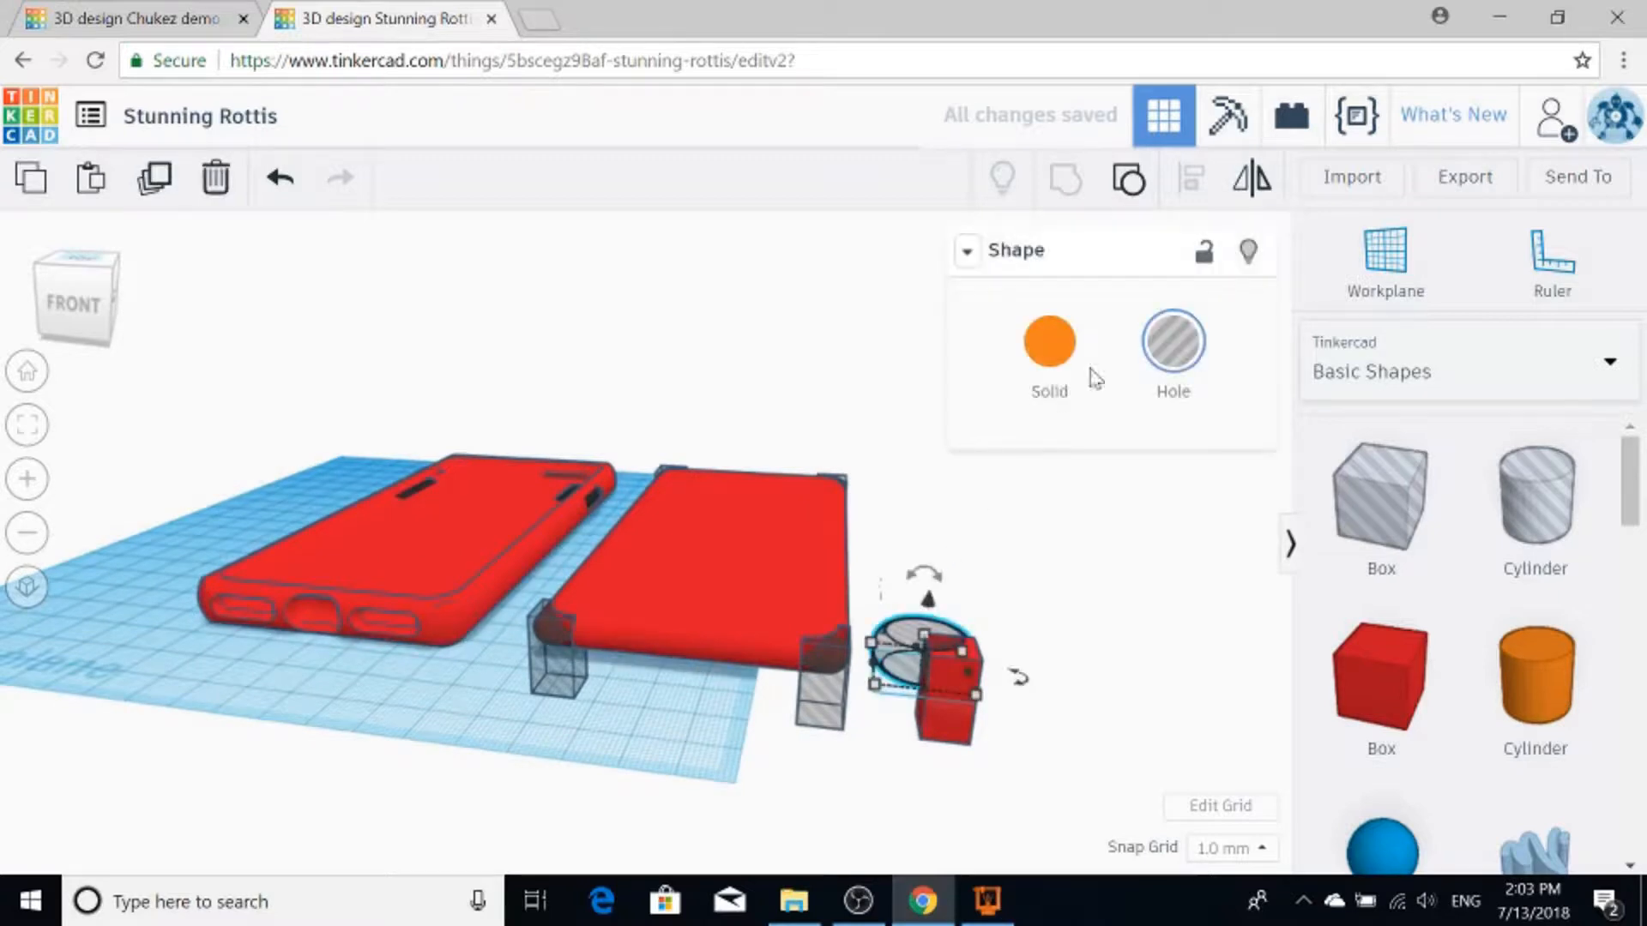
pyautogui.click(1132, 184)
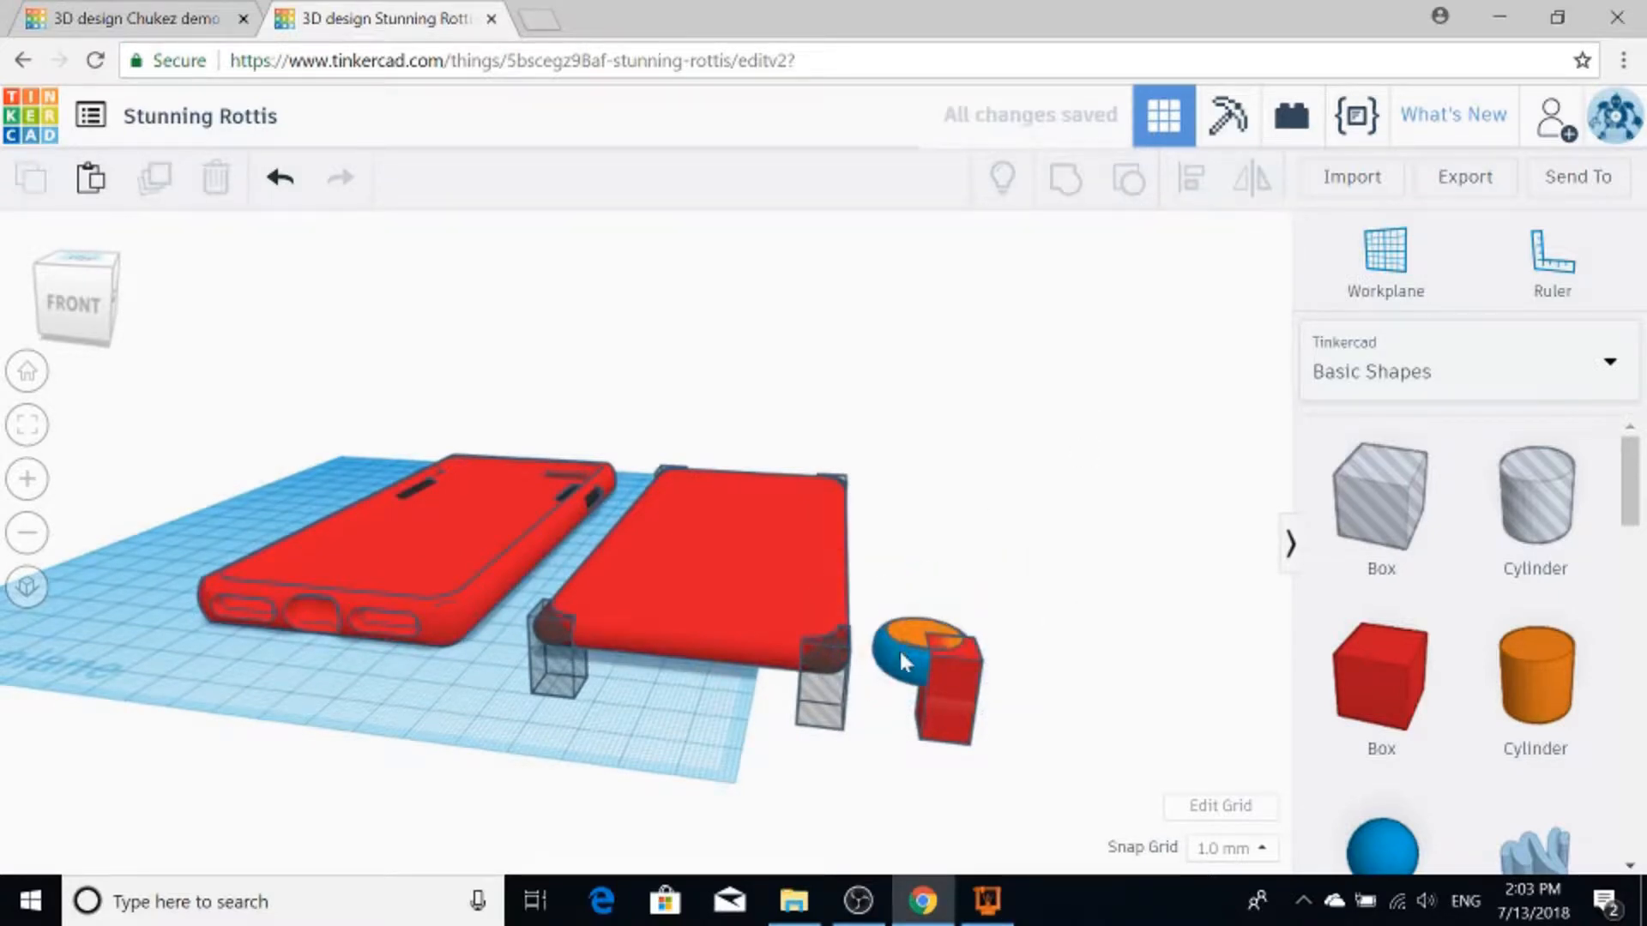
pyautogui.hotkey('ctrl', 'z')
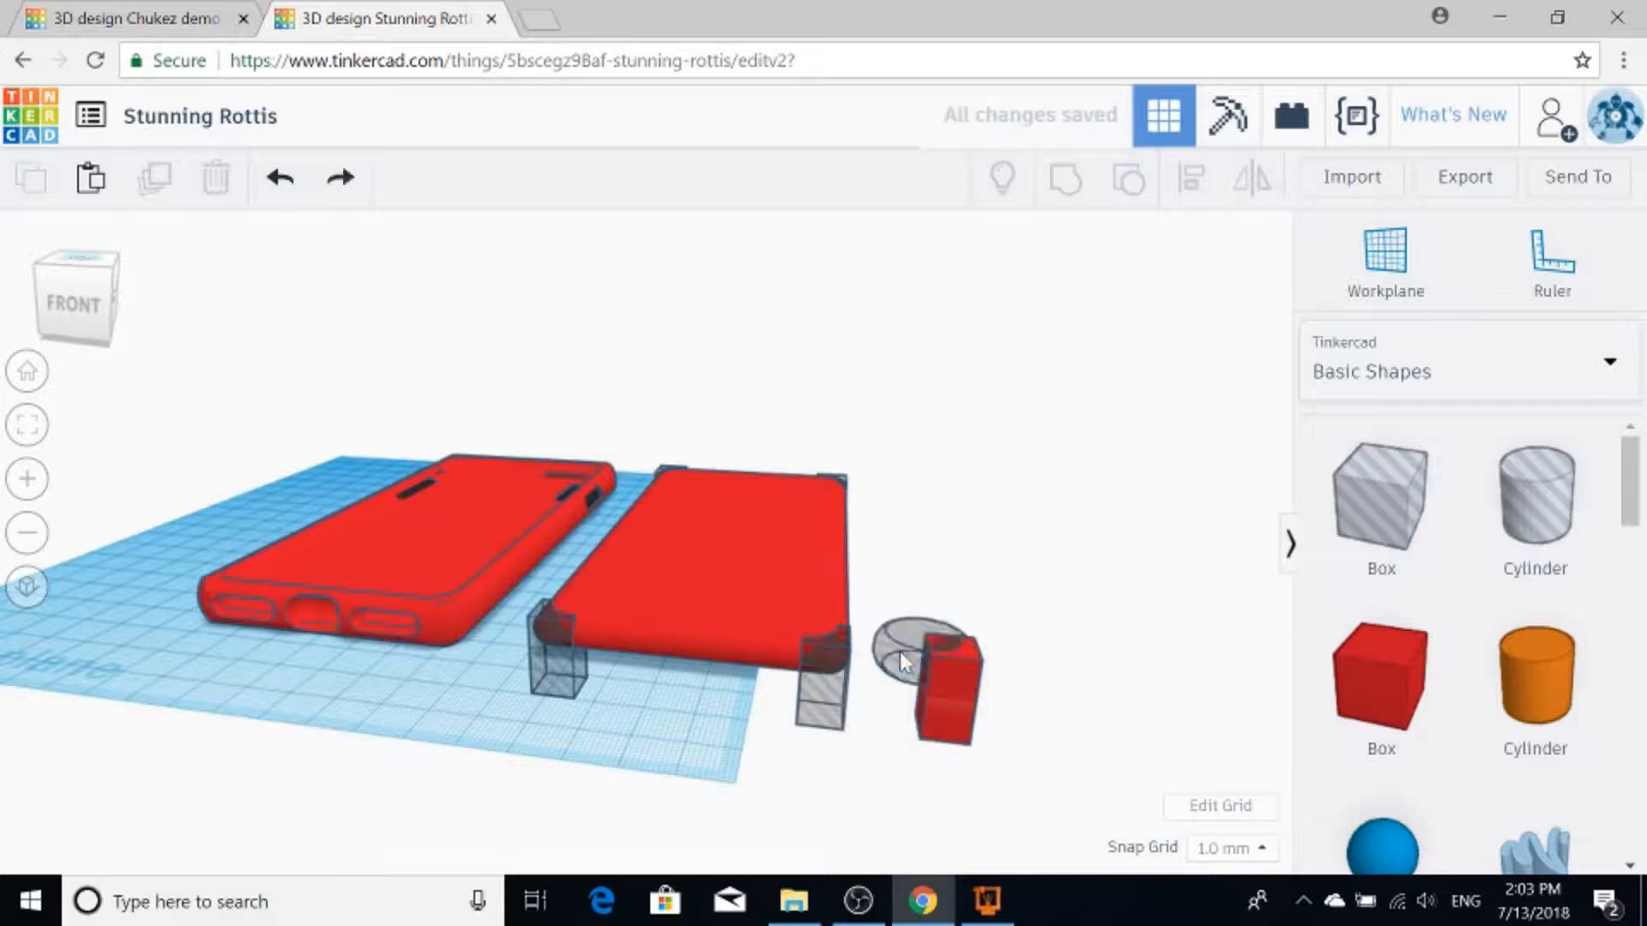
# Step: Group the rounded hole with the red box into a corner piece, and delete this copied piece
pyautogui.moveTo(1008, 702); pyautogui.dragTo(935, 583, button='right')
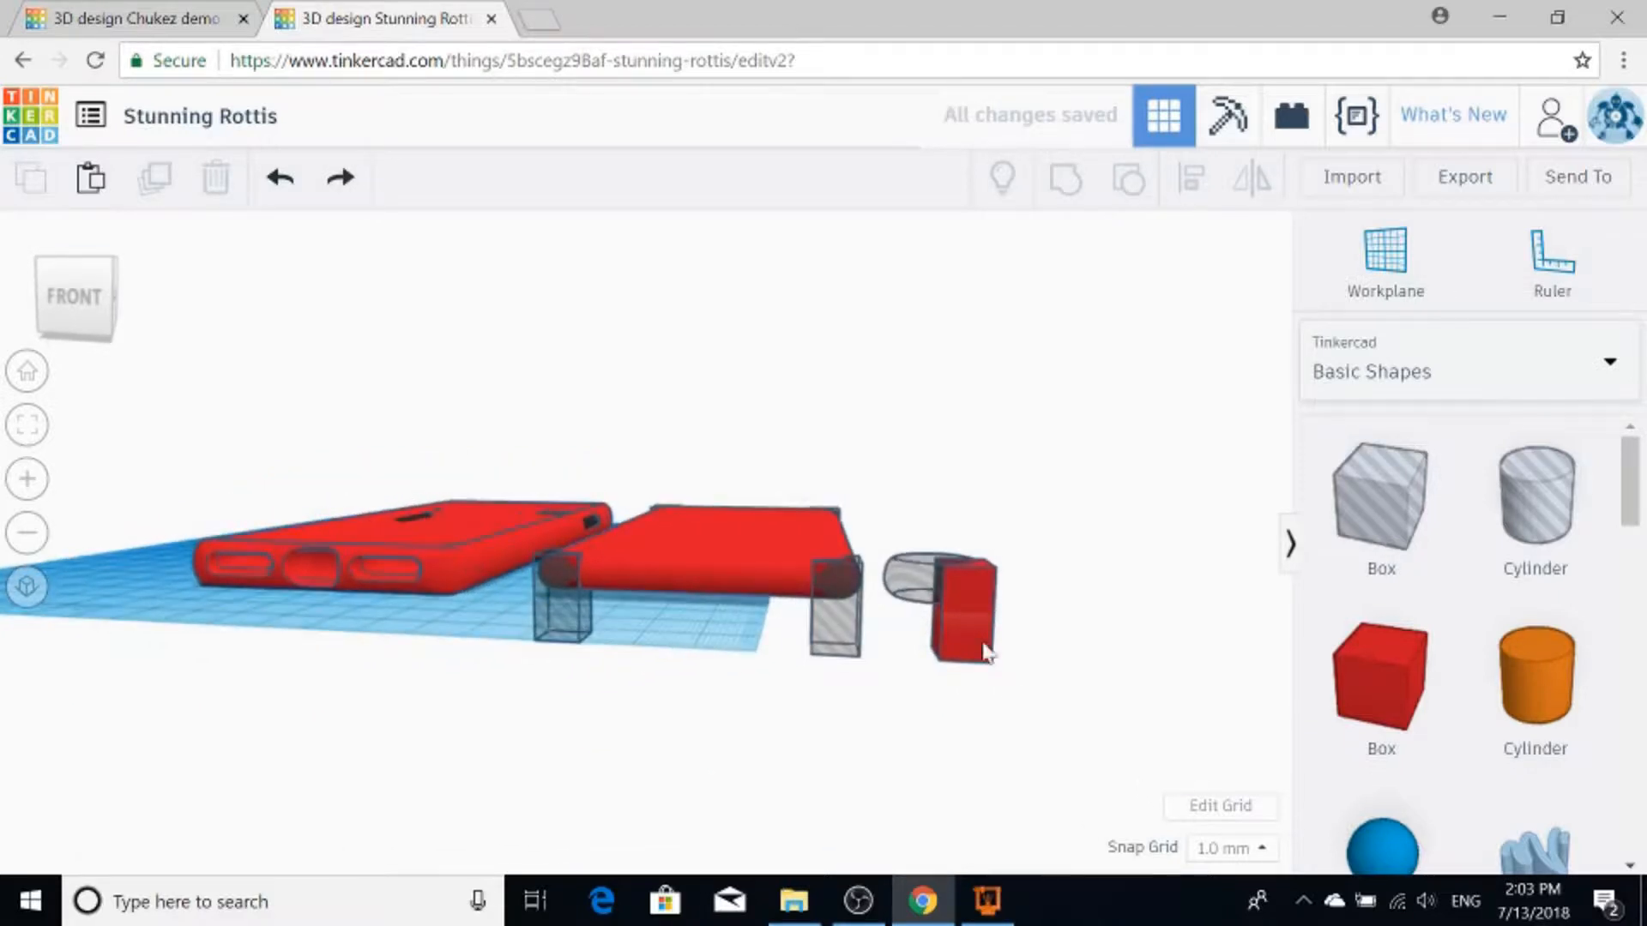
pyautogui.click(926, 584)
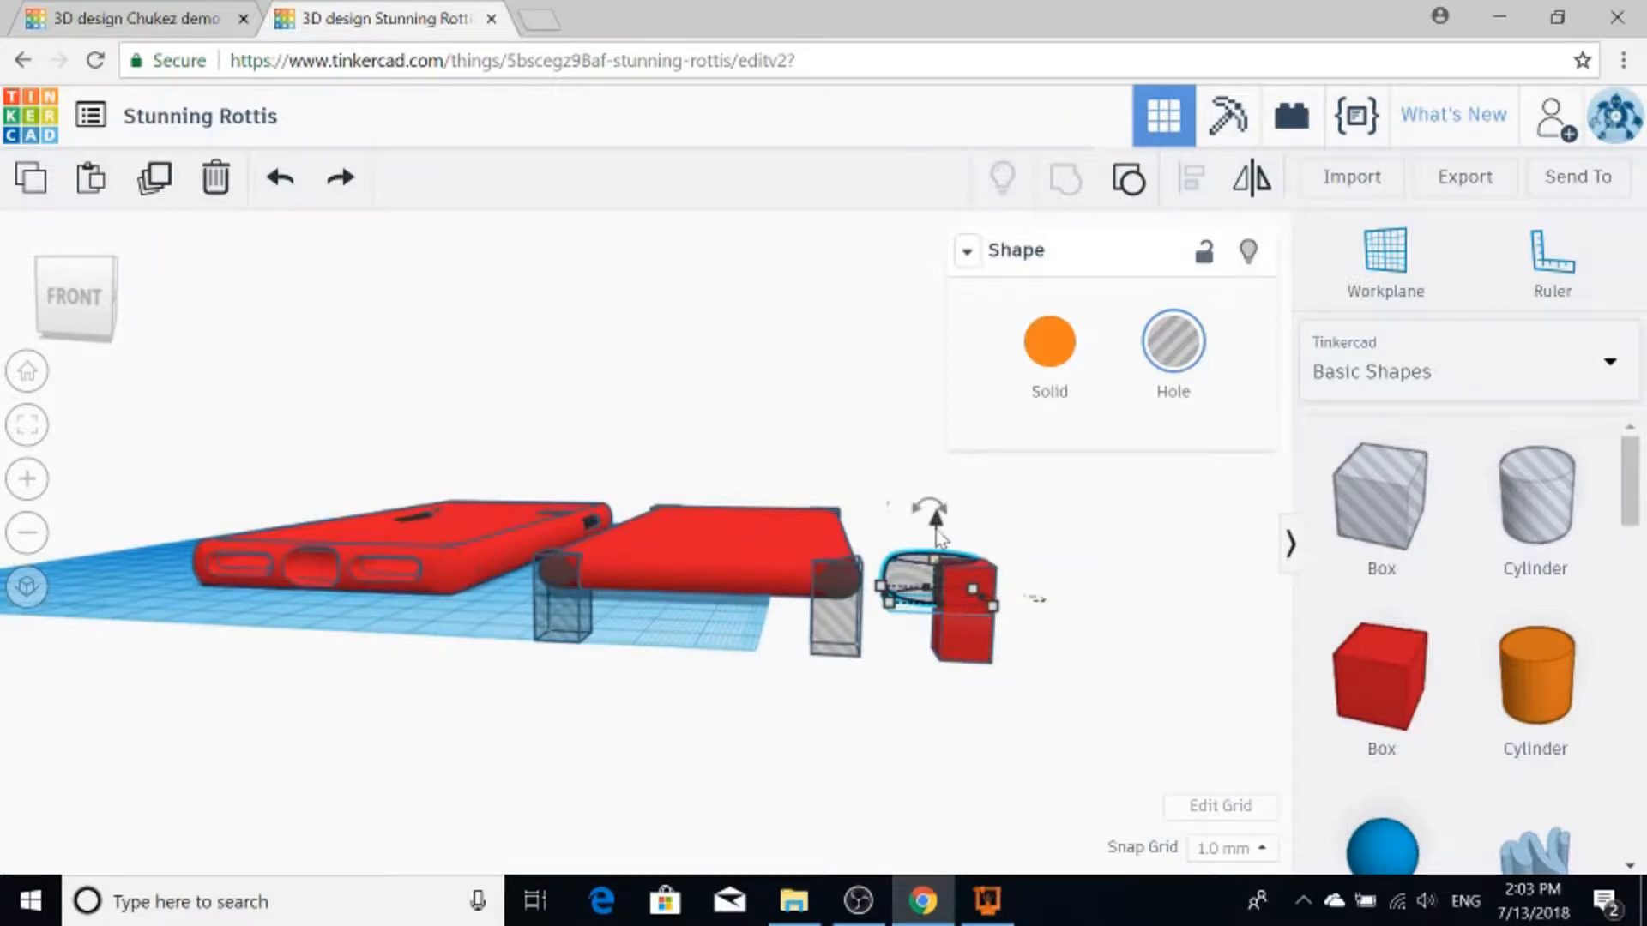
pyautogui.keyDown('shift'); pyautogui.click(982, 654); pyautogui.keyUp('shift')
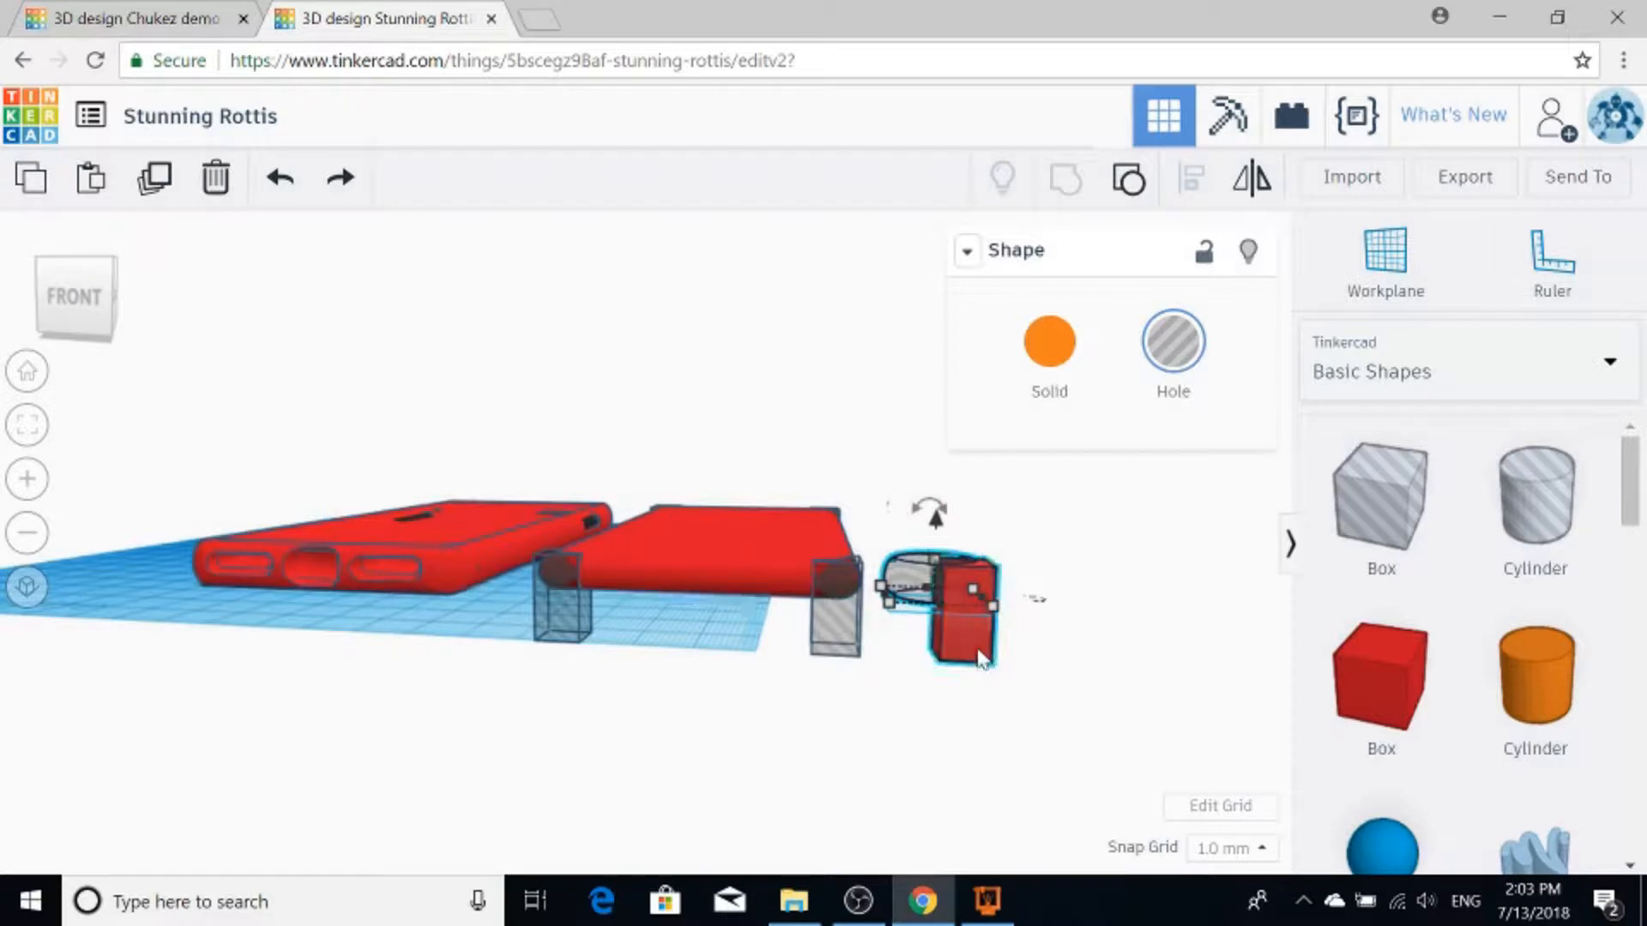
pyautogui.click(1067, 187)
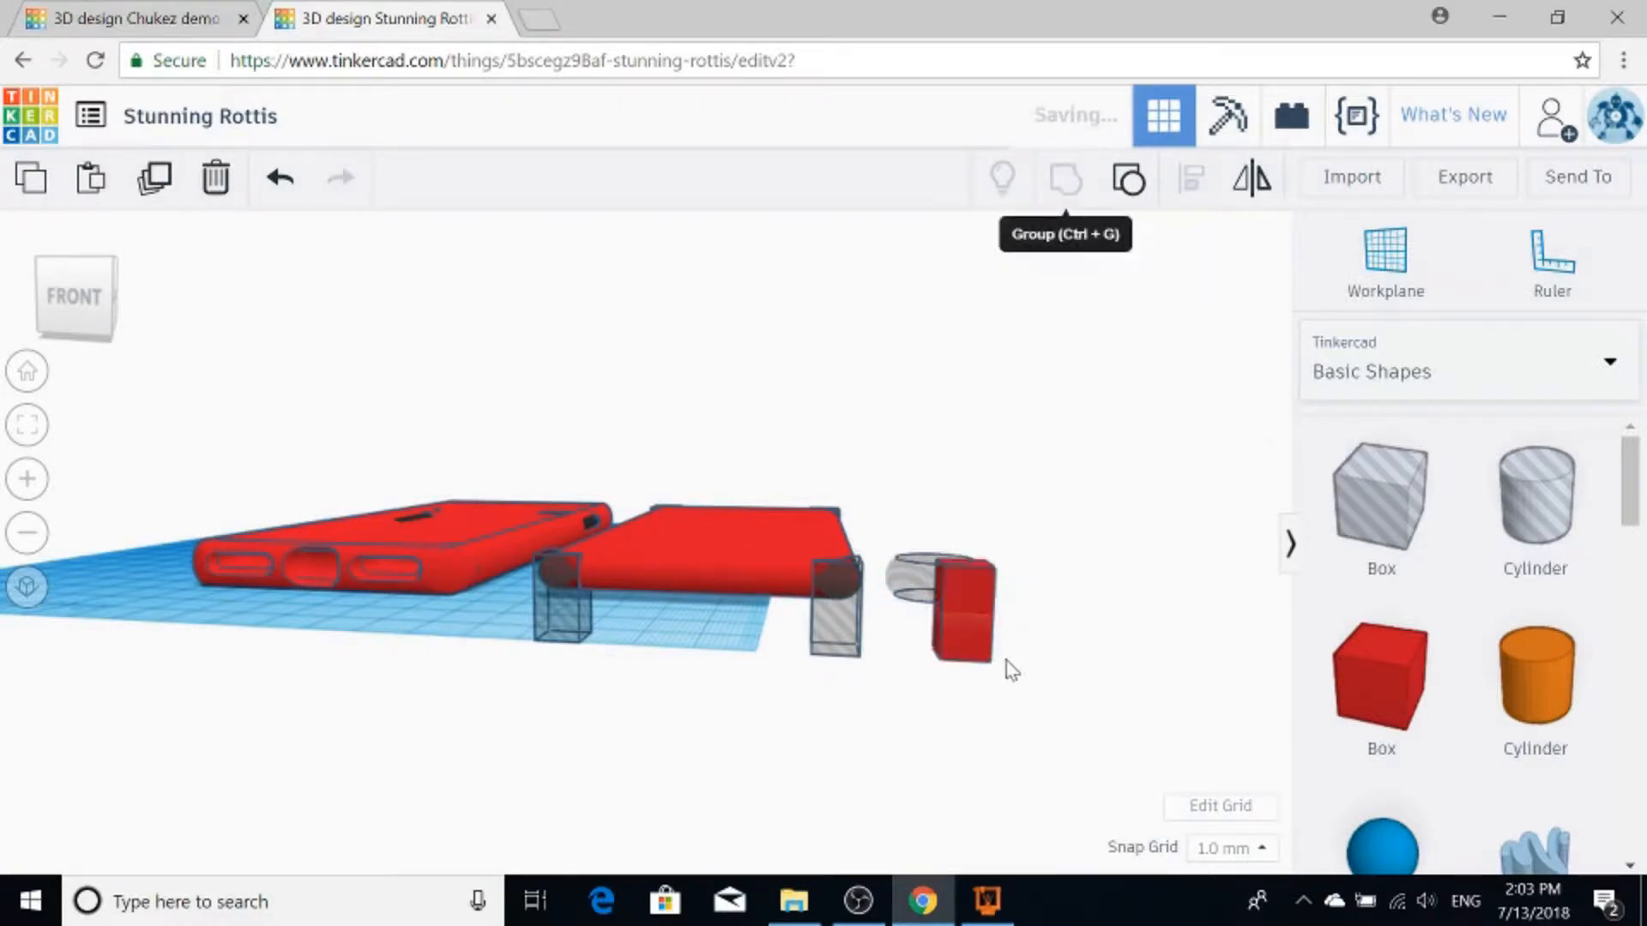
pyautogui.moveTo(927, 705); pyautogui.dragTo(926, 661, button='right')
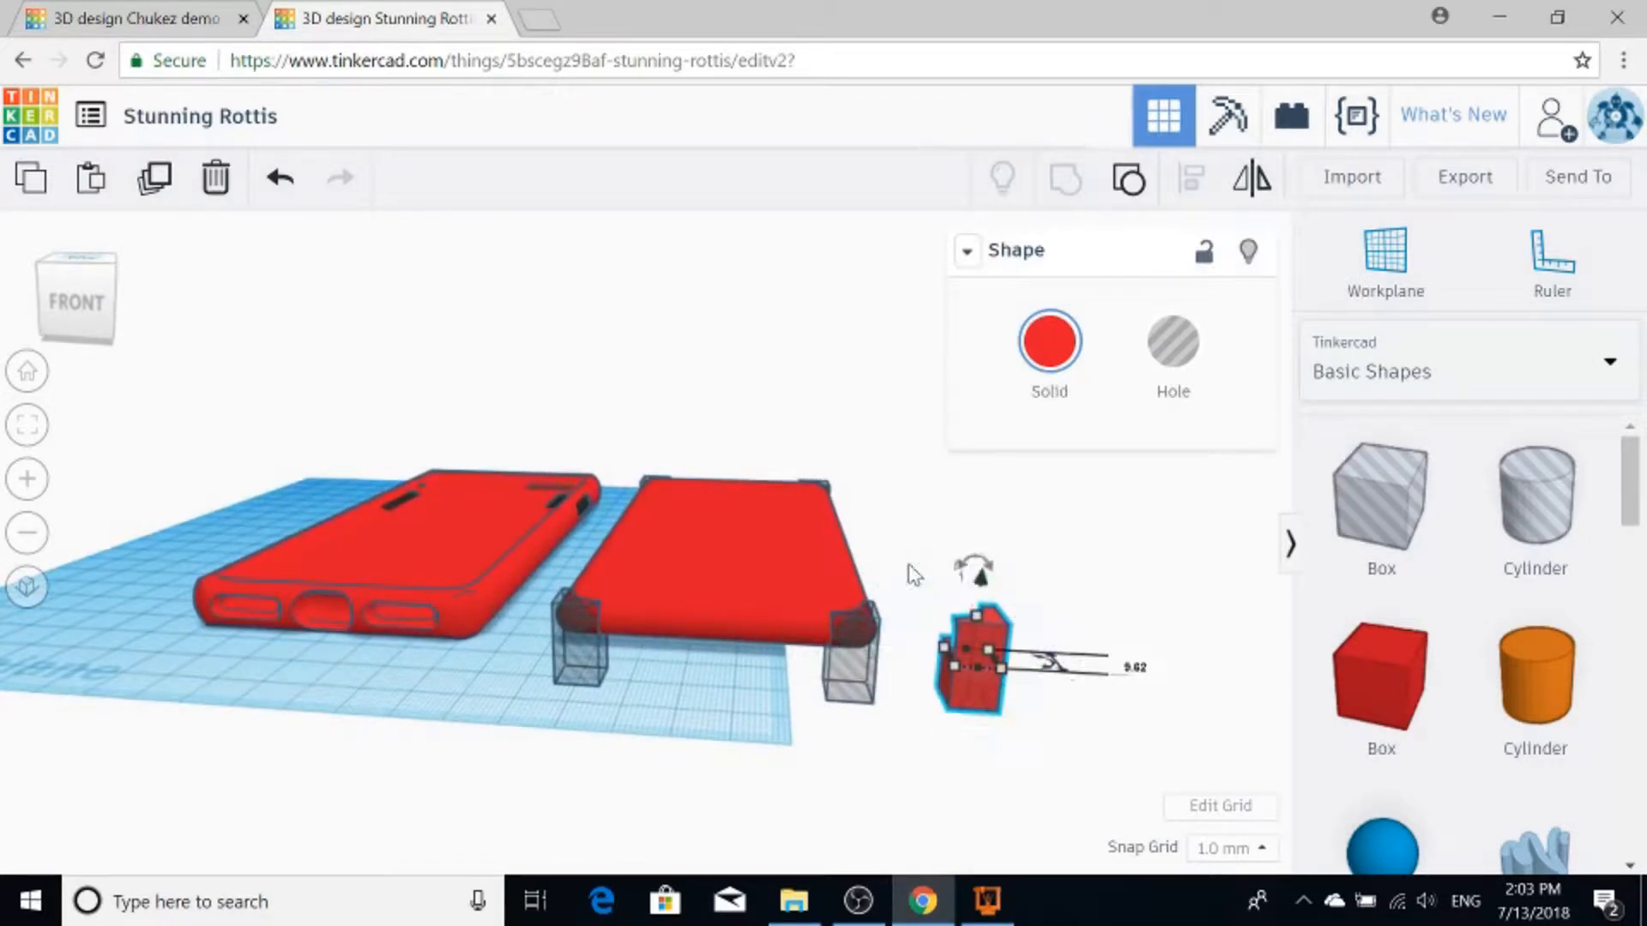
pyautogui.press('Delete')
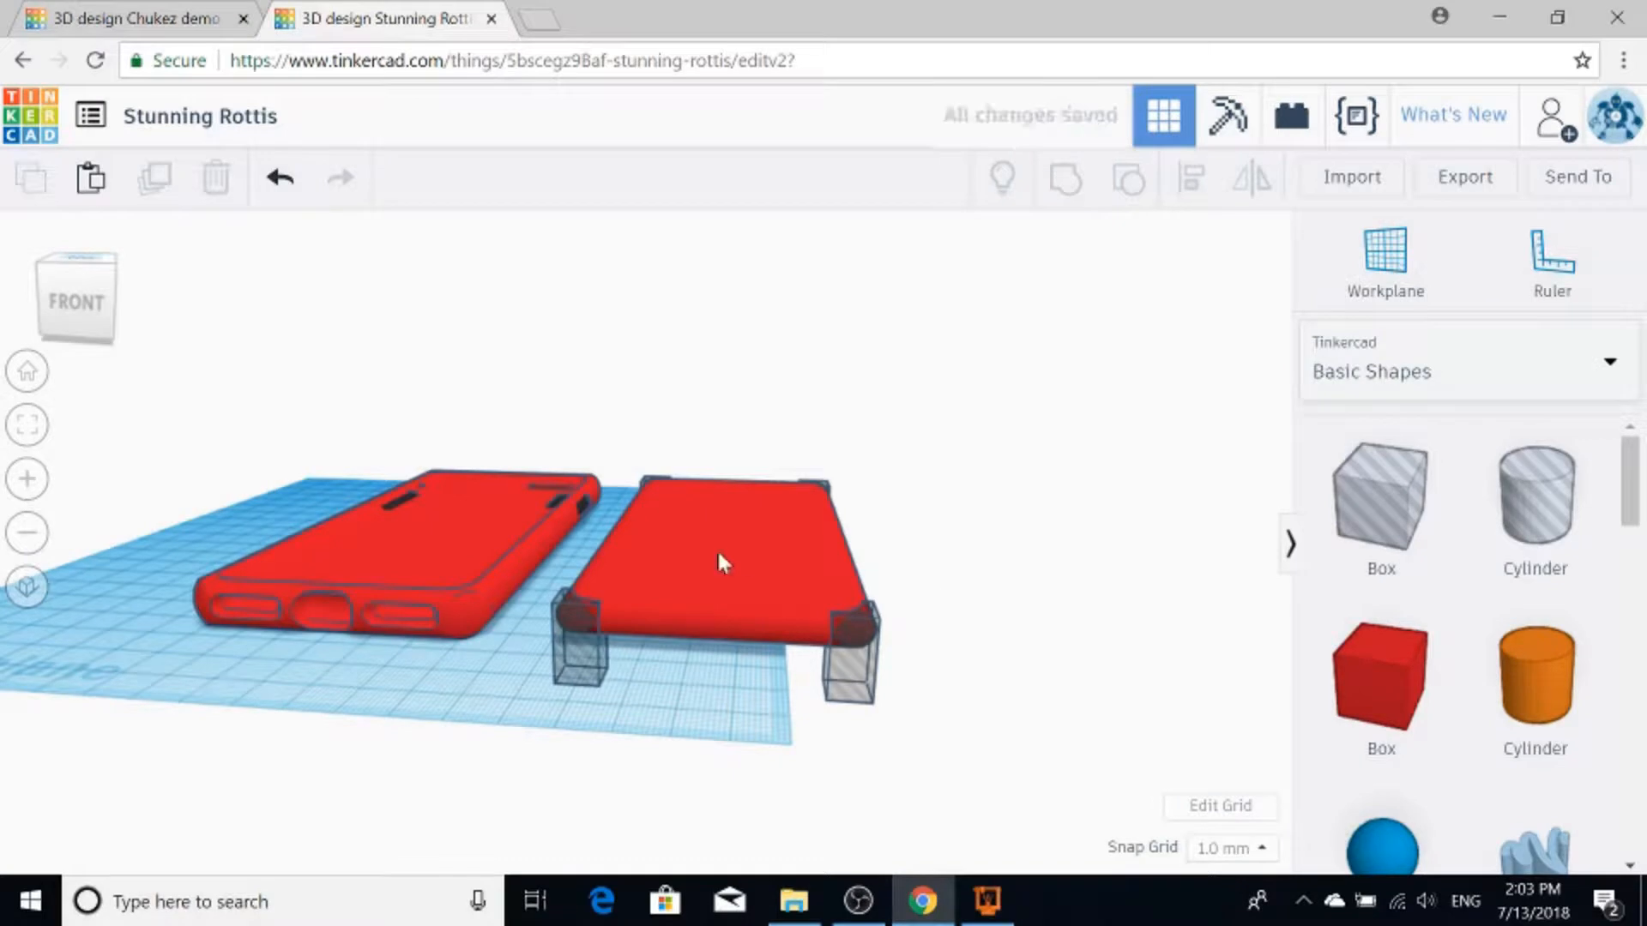
# Step: Group the phone slab with its four corner holes and turn the grouped shape into a hole
pyautogui.scroll(-3, 687, 691)
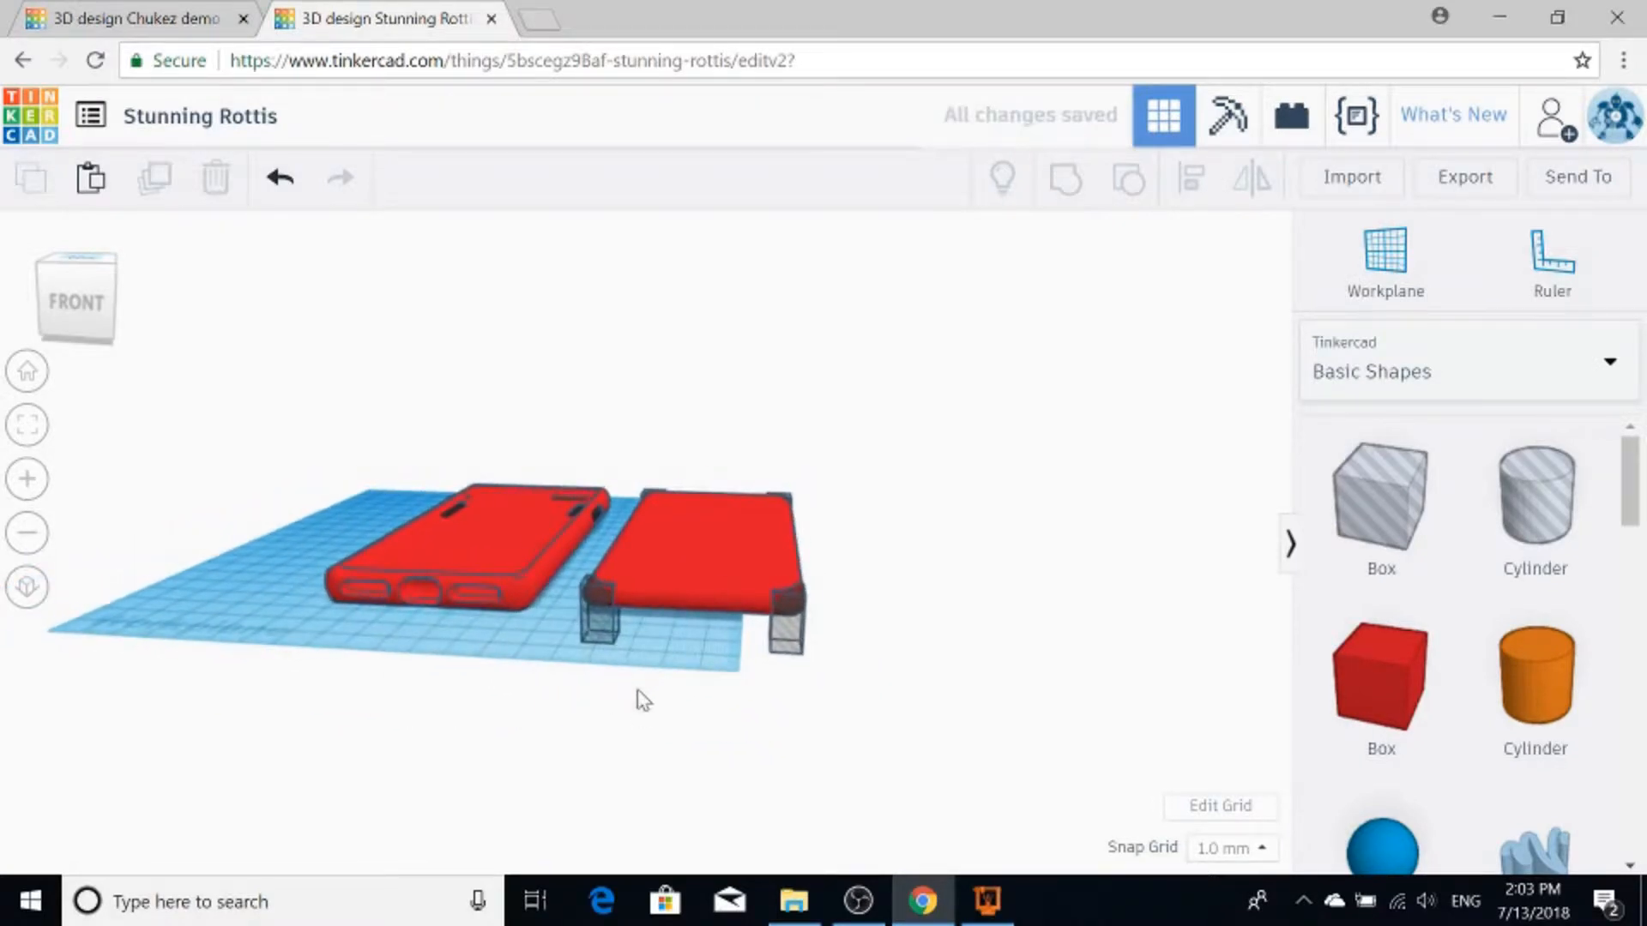
pyautogui.moveTo(644, 699); pyautogui.dragTo(667, 712, button='middle')
pyautogui.moveTo(639, 694); pyautogui.dragTo(642, 702, button='right')
pyautogui.moveTo(641, 701); pyautogui.dragTo(841, 442)
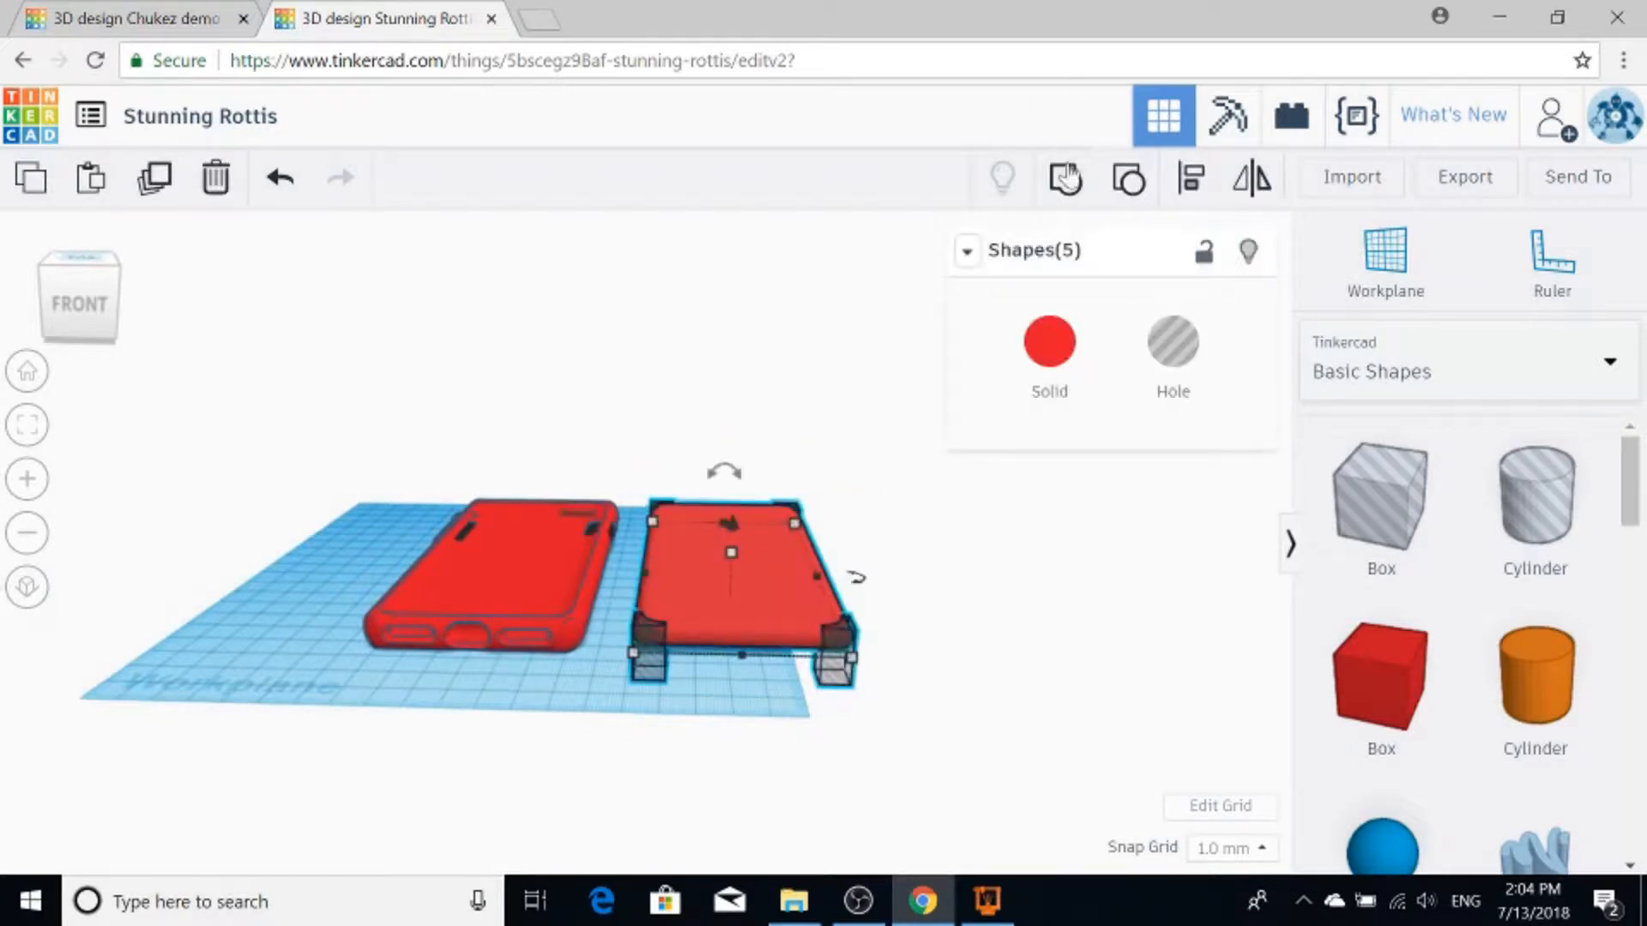
pyautogui.hotkey('ctrl', 'g')
pyautogui.click(1175, 353)
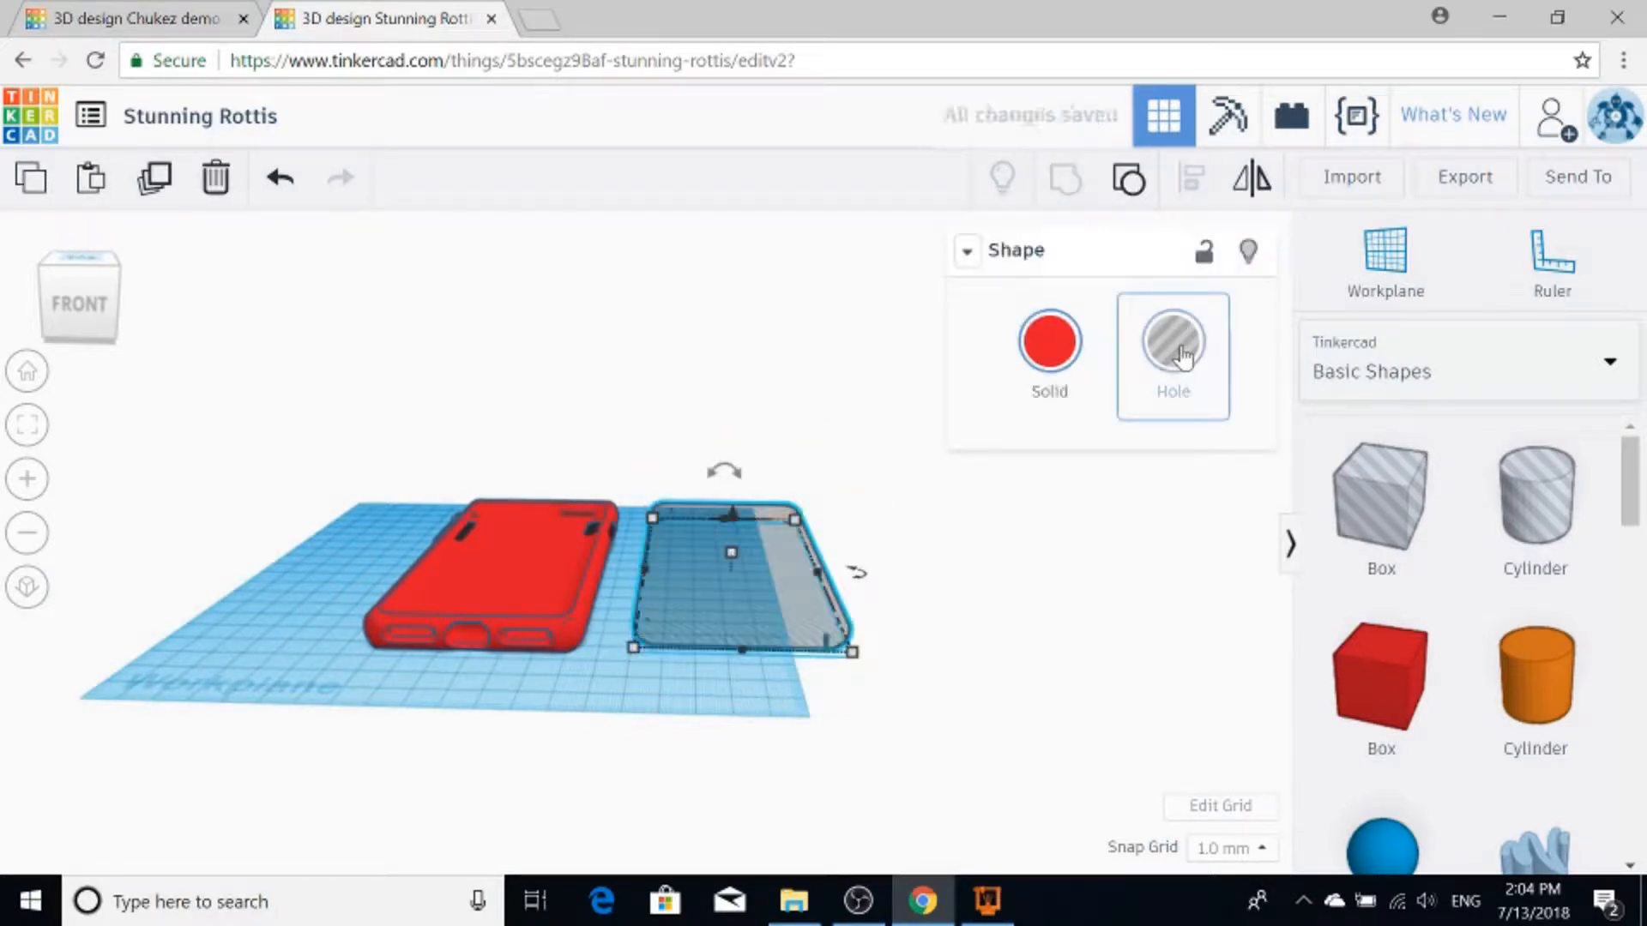
# Step: Align the phone-shaped hole with the red case so that it sits inside it, centred across its width
pyautogui.click(530, 569)
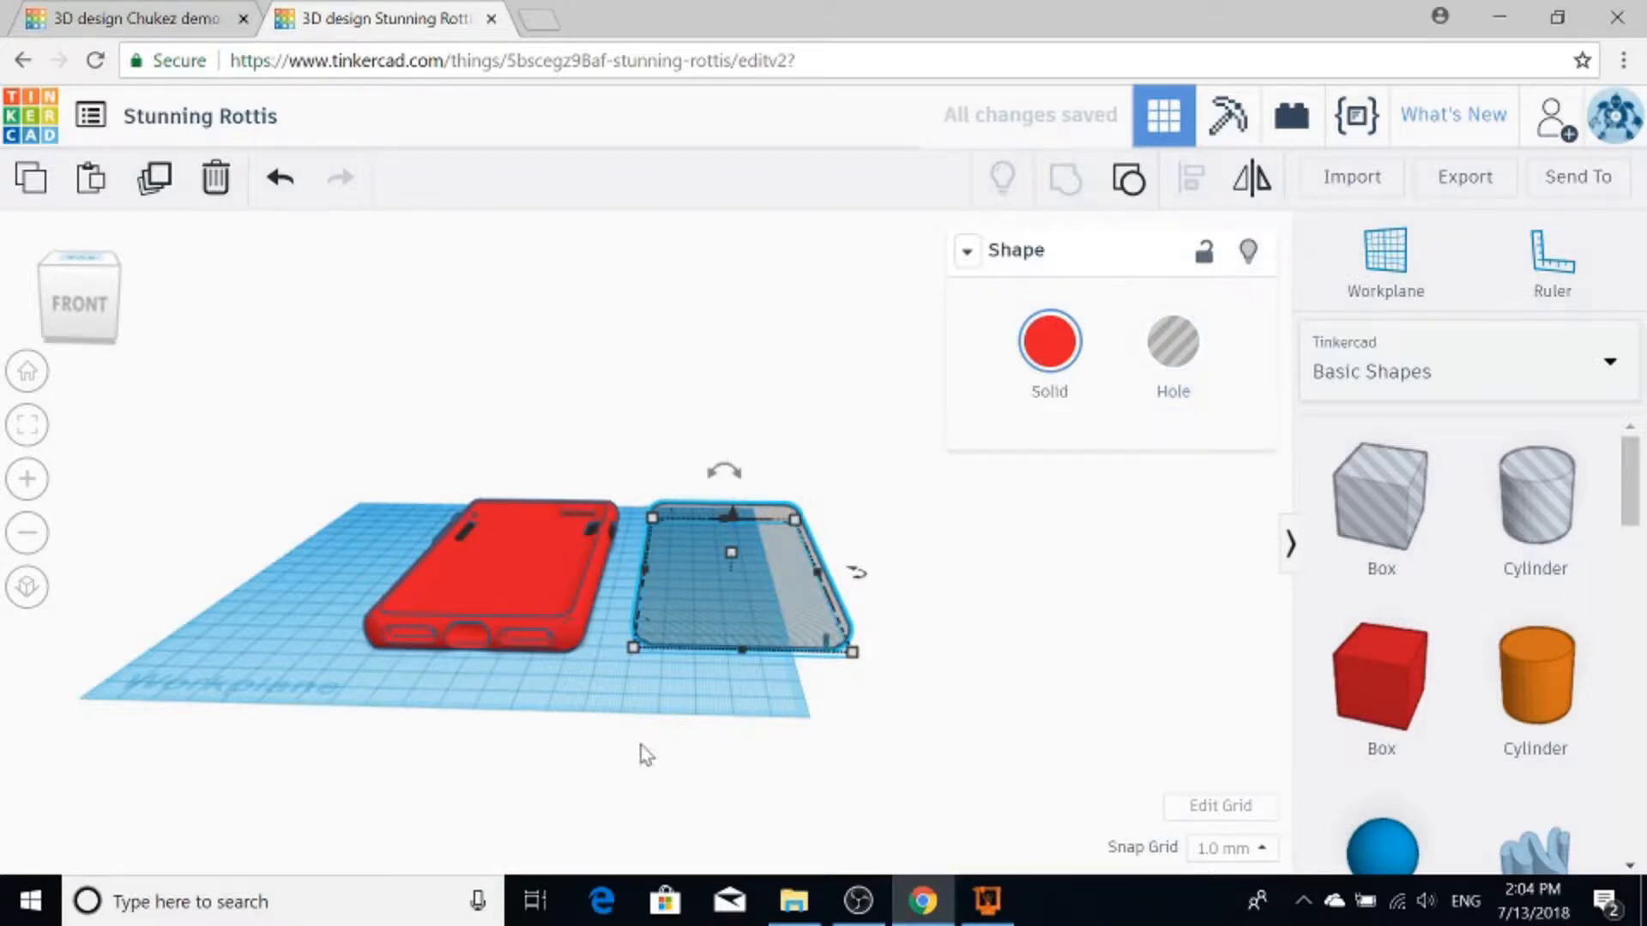
pyautogui.scroll(3, 641, 748)
pyautogui.moveTo(641, 748); pyautogui.dragTo(698, 763, button='right')
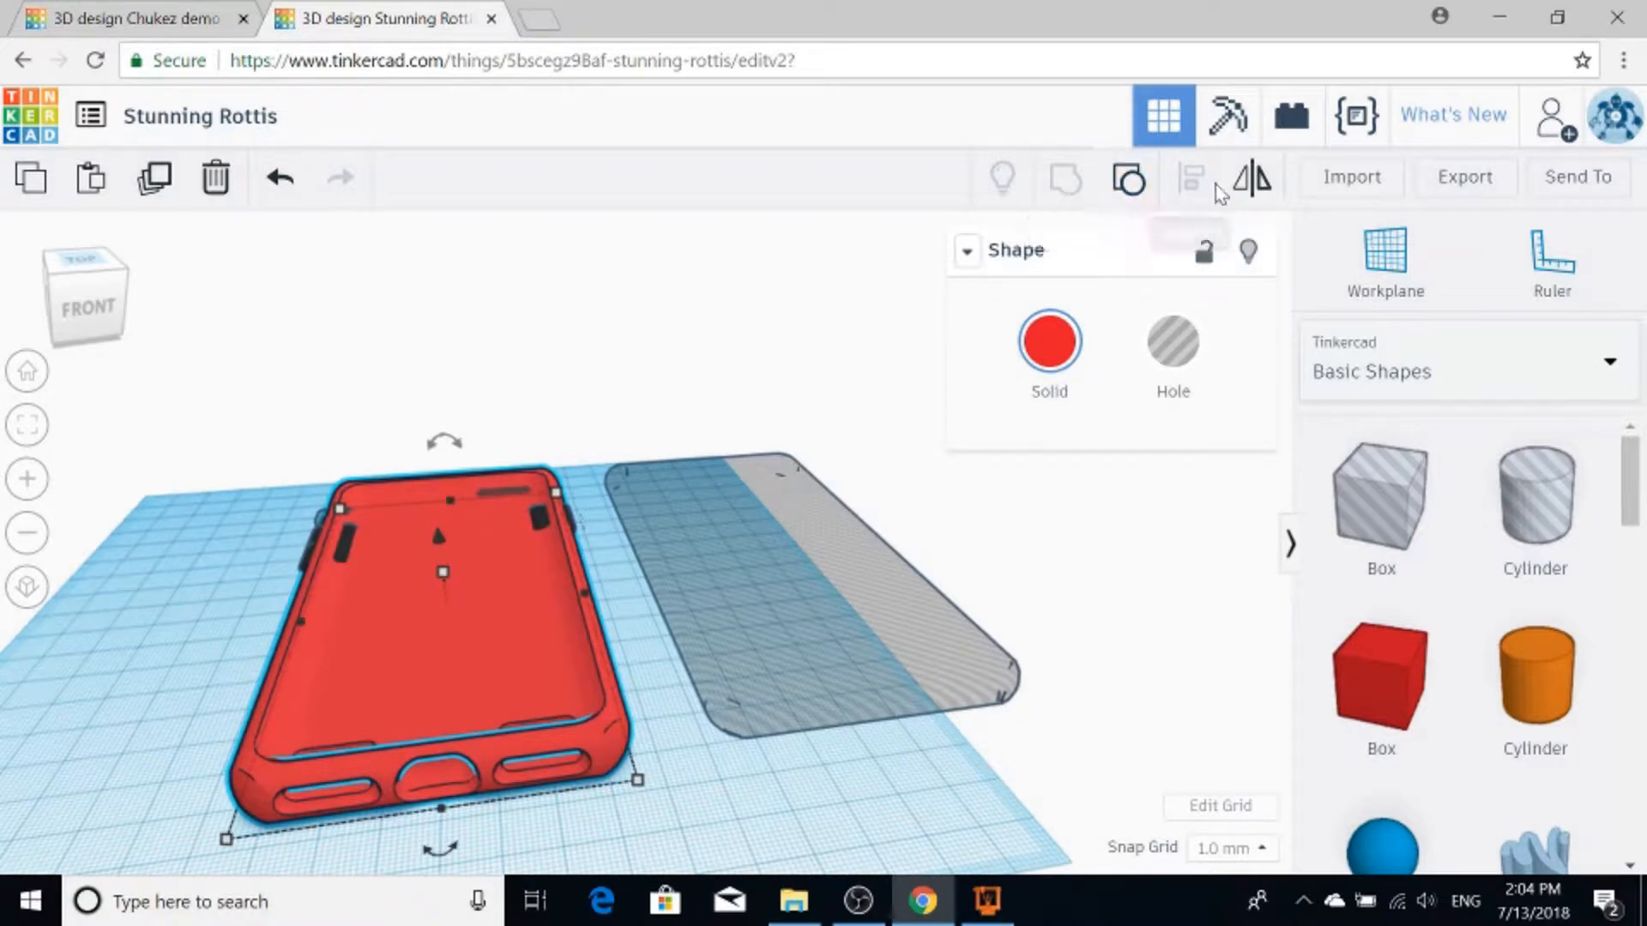
pyautogui.keyDown('shift'); pyautogui.click(798, 624); pyautogui.keyUp('shift')
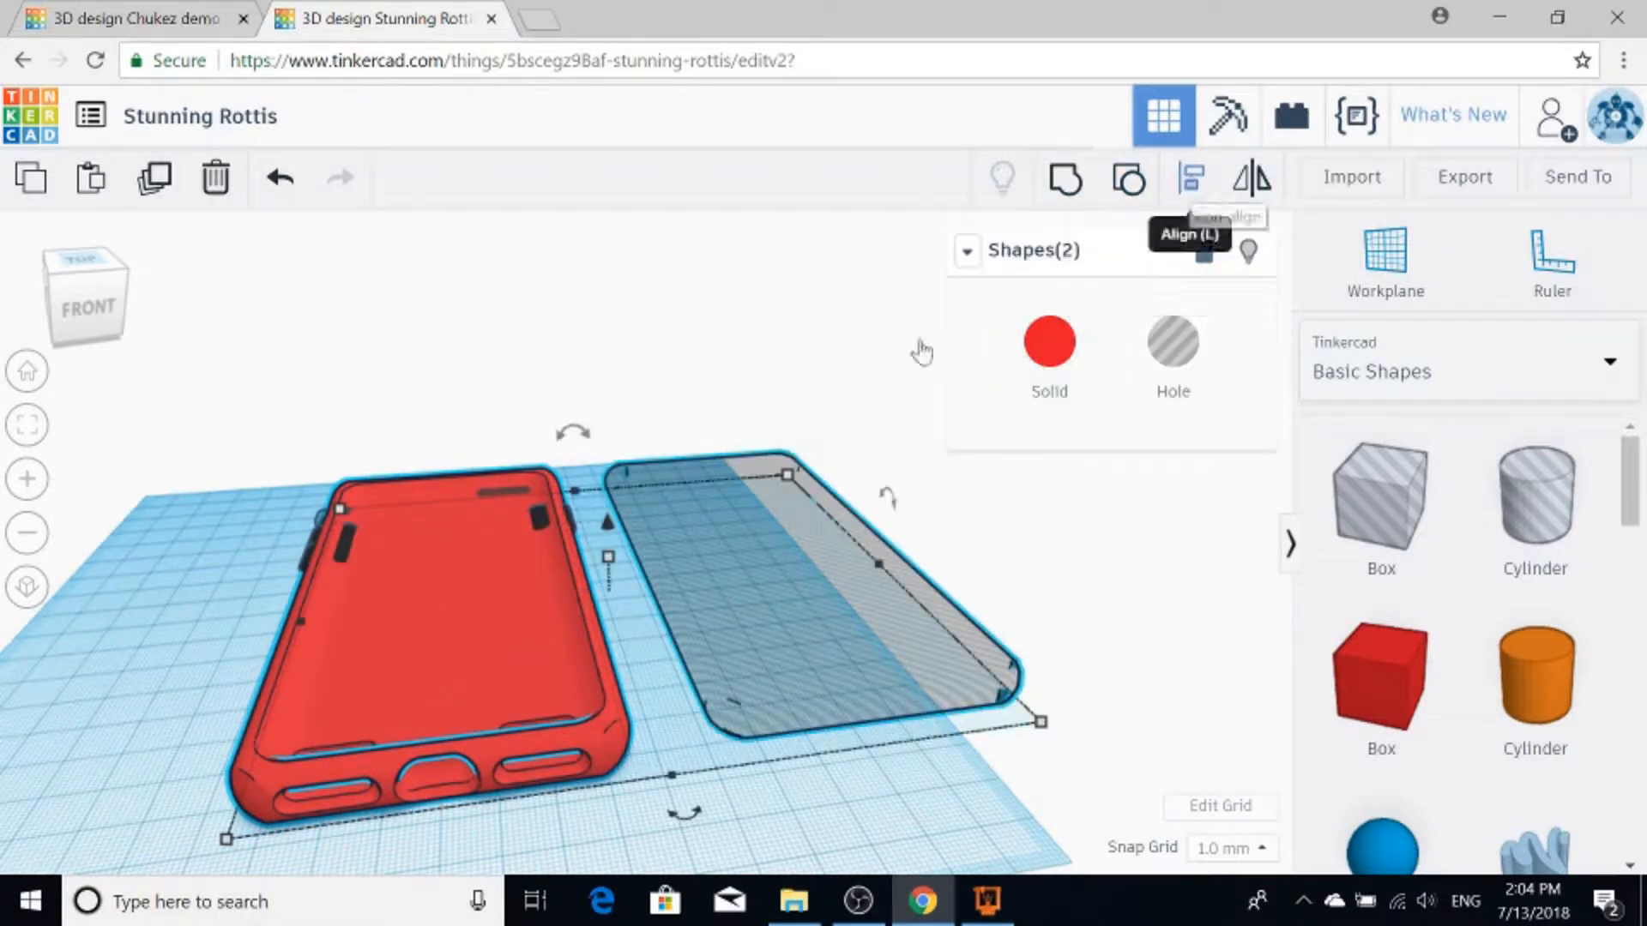
pyautogui.press('l')
pyautogui.scroll(-3, 326, 819)
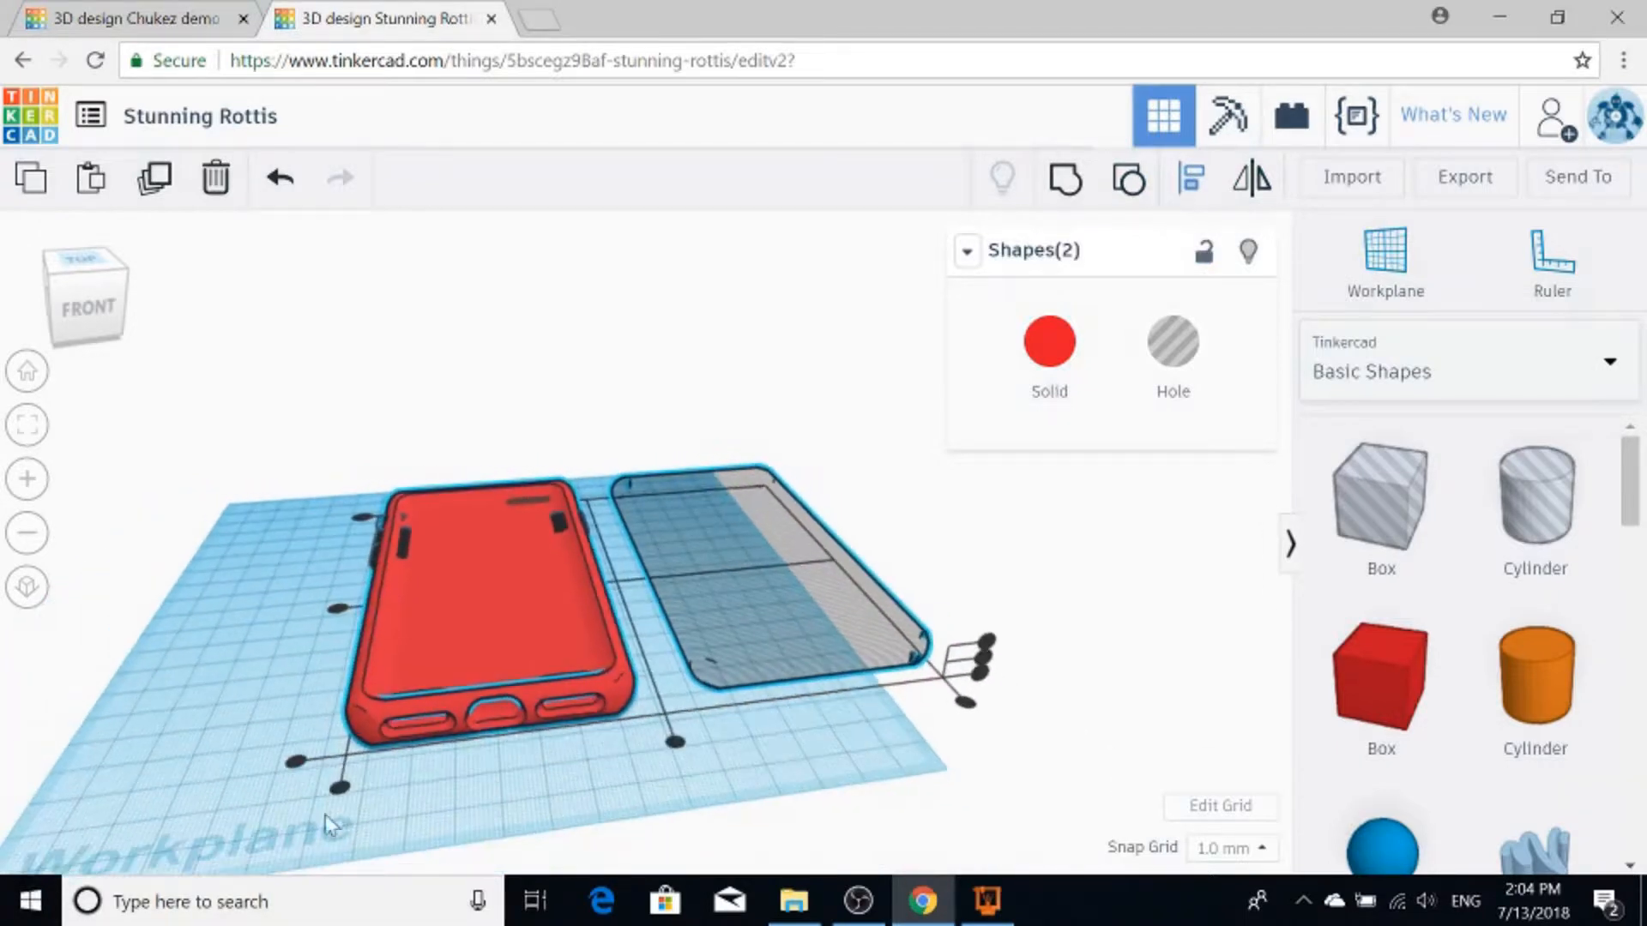
pyautogui.click(340, 786)
pyautogui.click(500, 766)
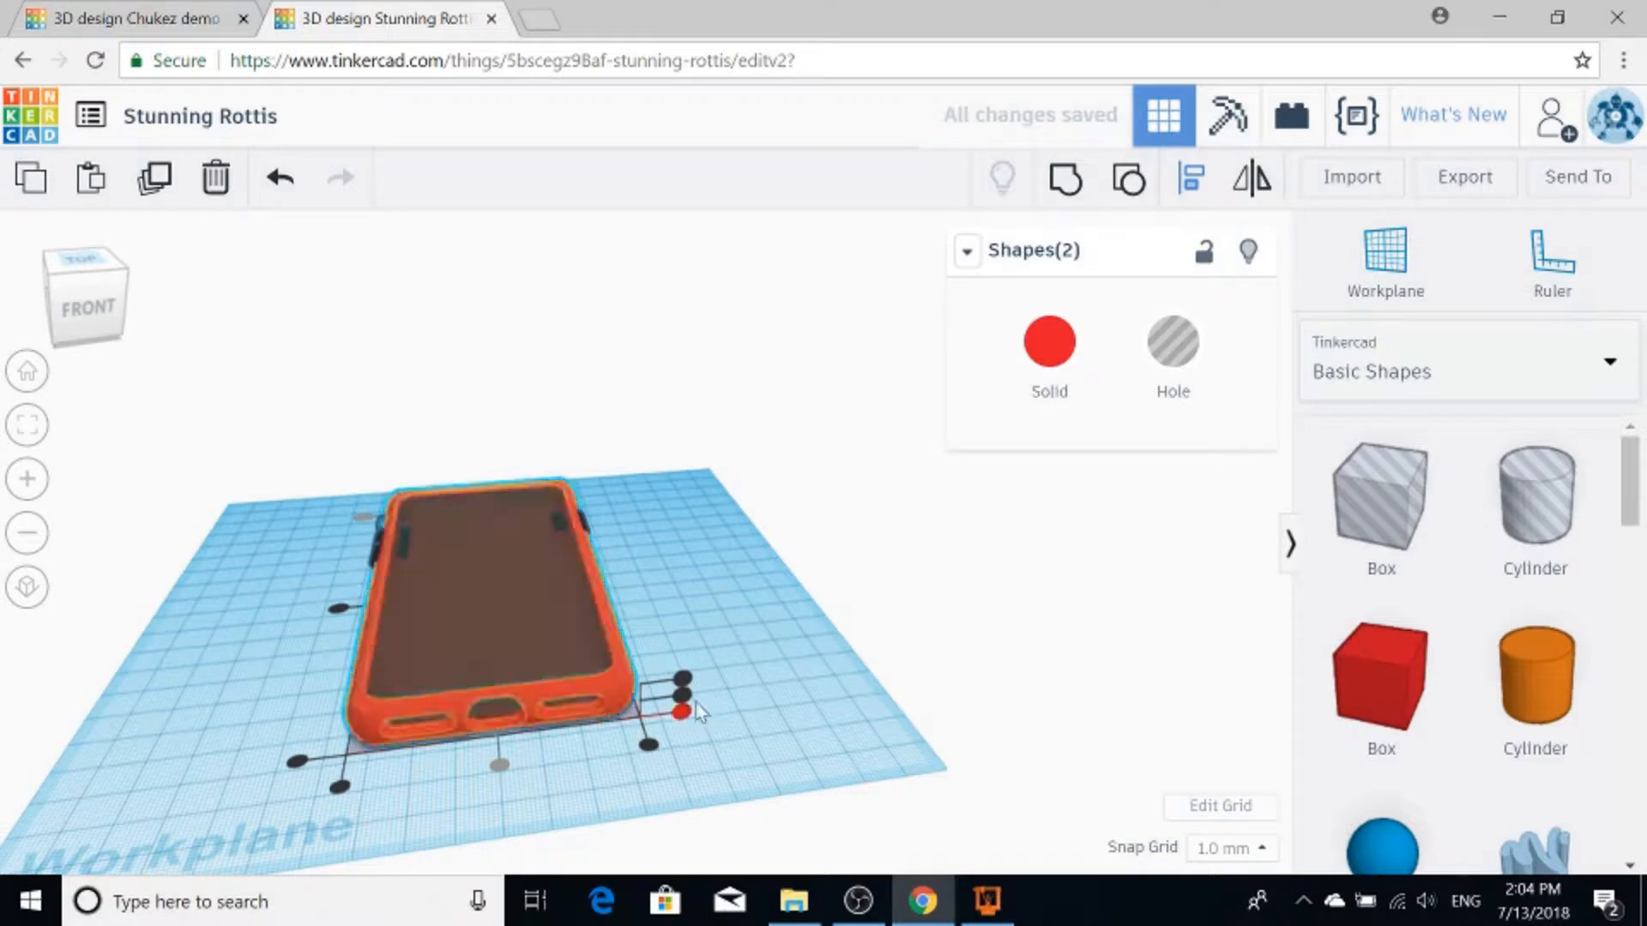
pyautogui.click(604, 763)
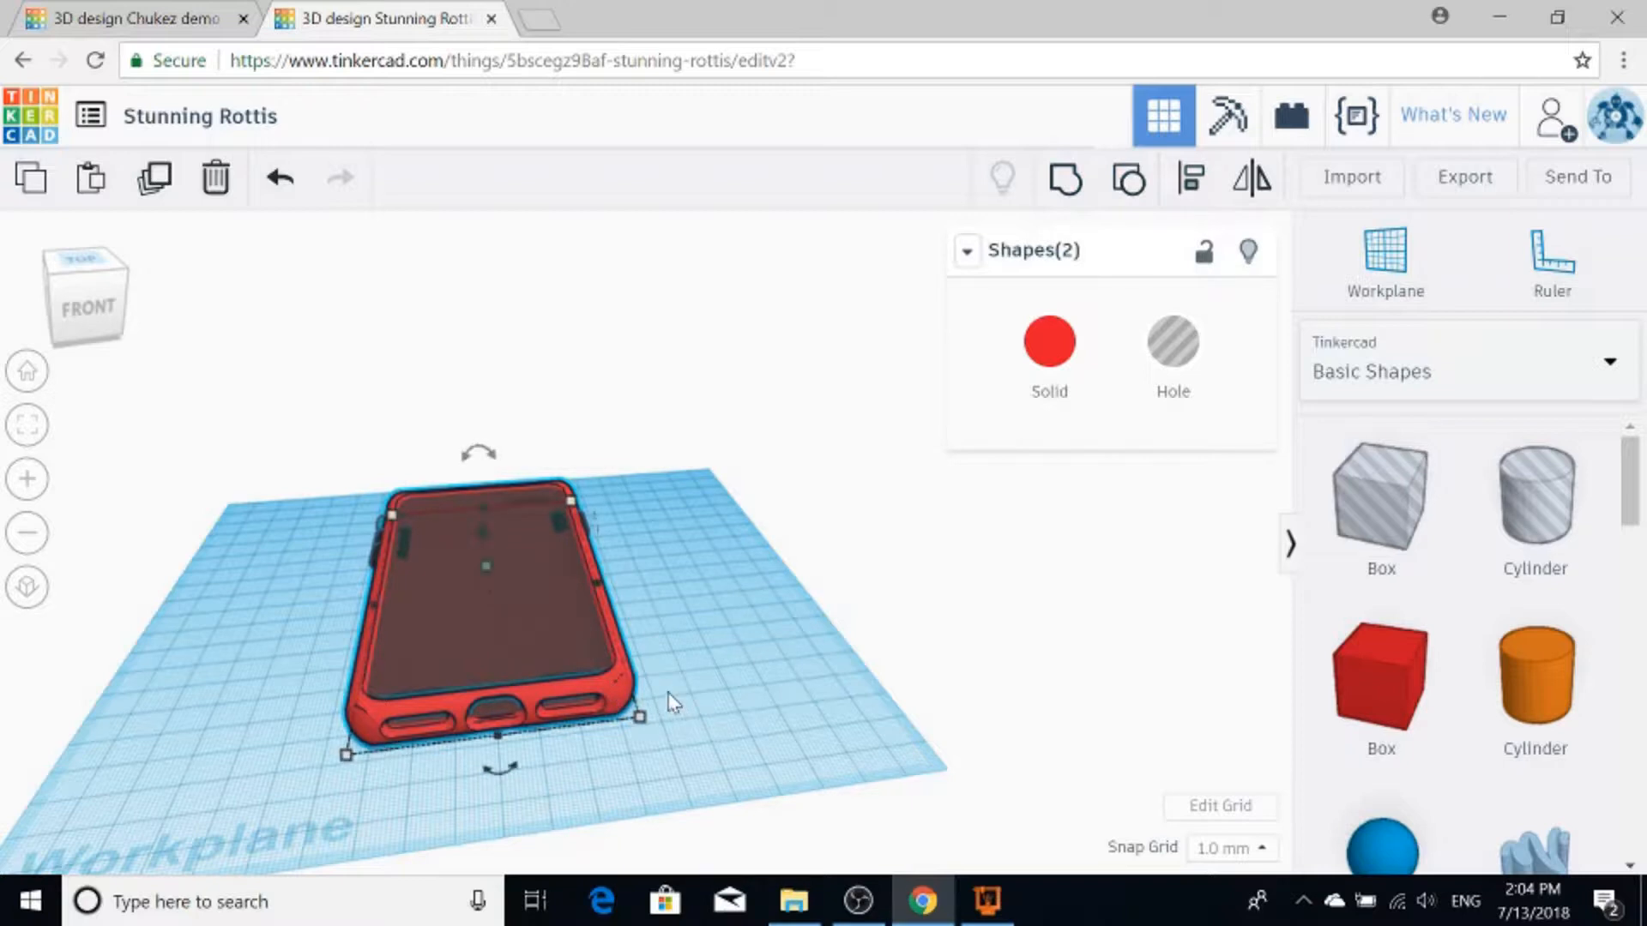
# Step: Duplicate only the red case, without the phone-shaped hole, and move the copy to the right of the original
pyautogui.hotkey('ctrl', 'v')
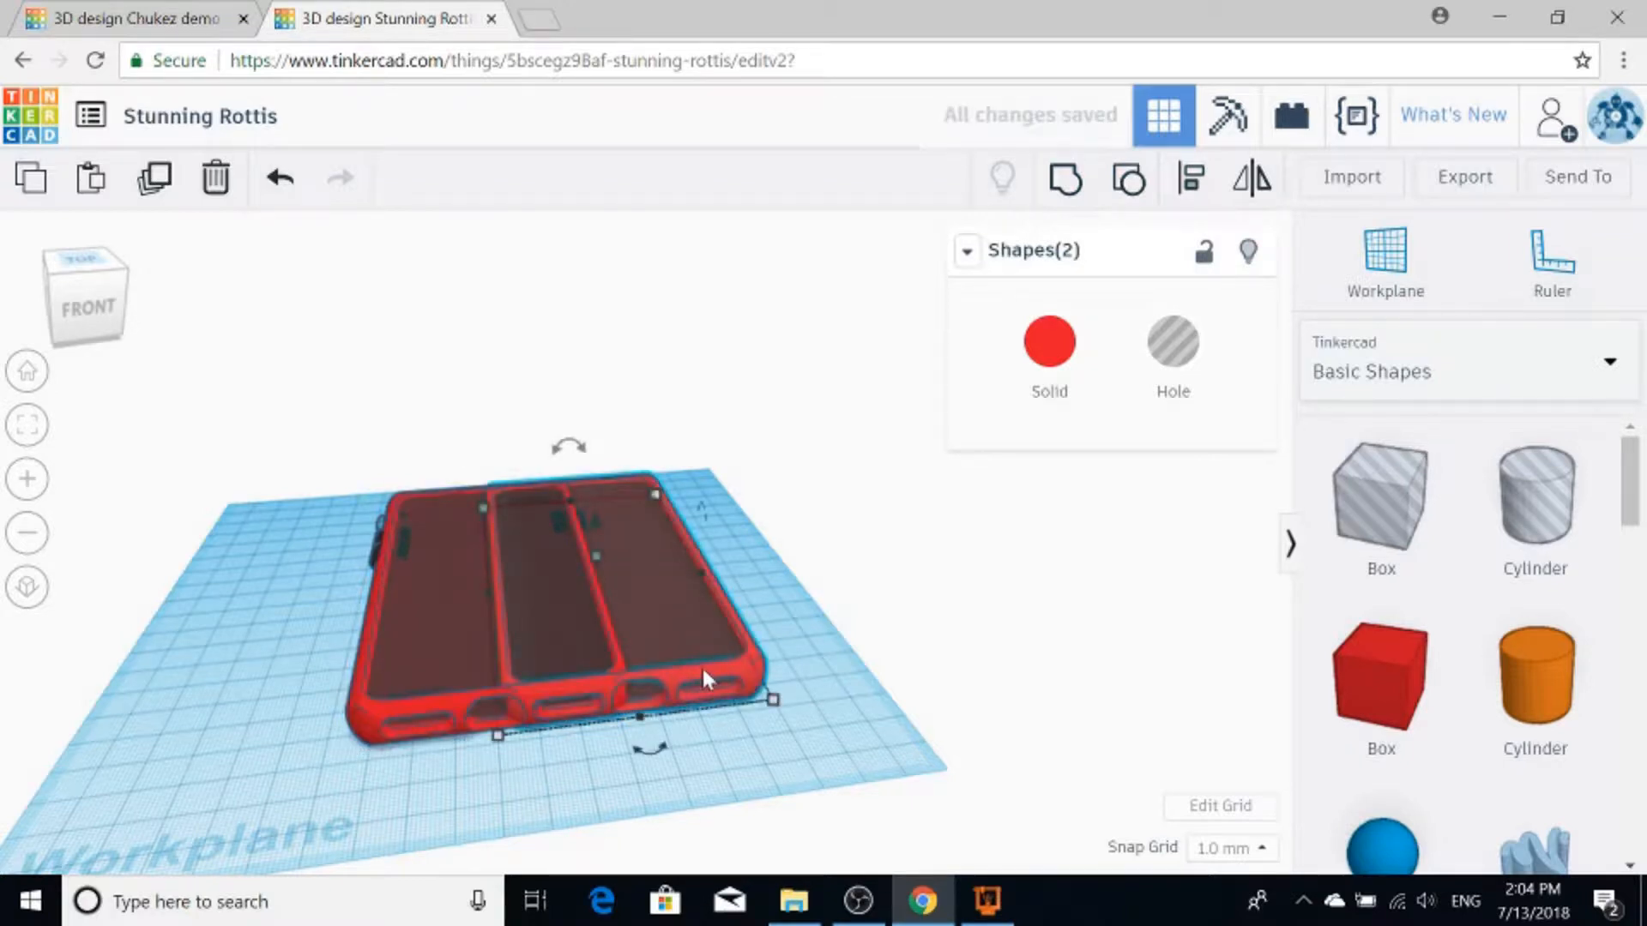
pyautogui.hotkey('ctrl', 'z')
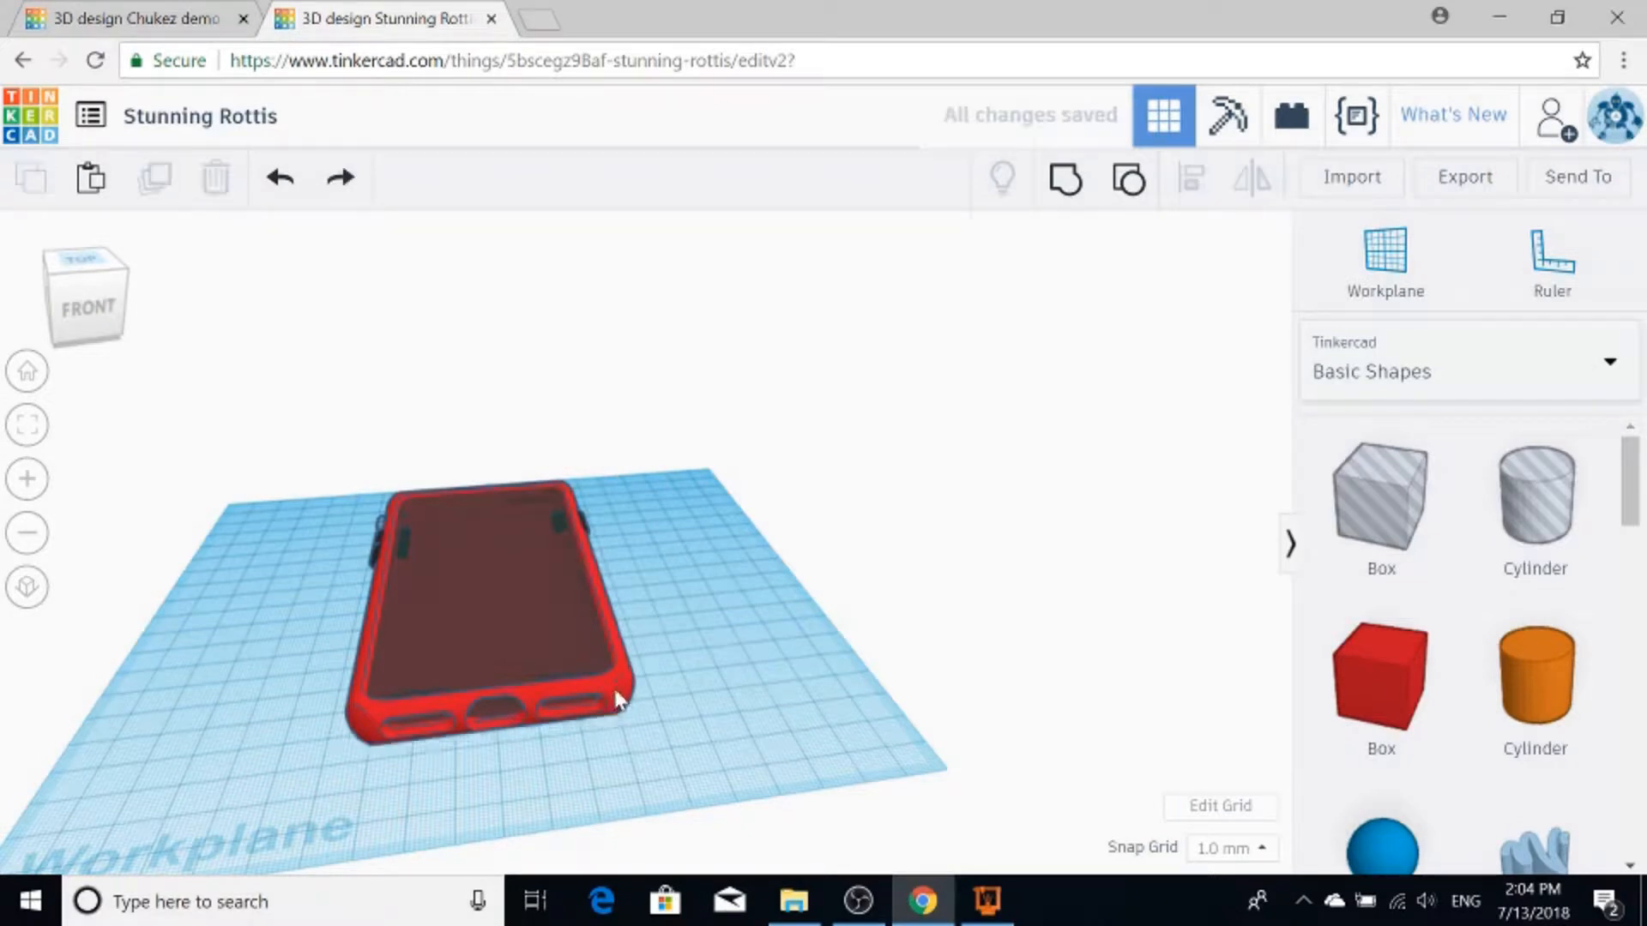
pyautogui.click(618, 700)
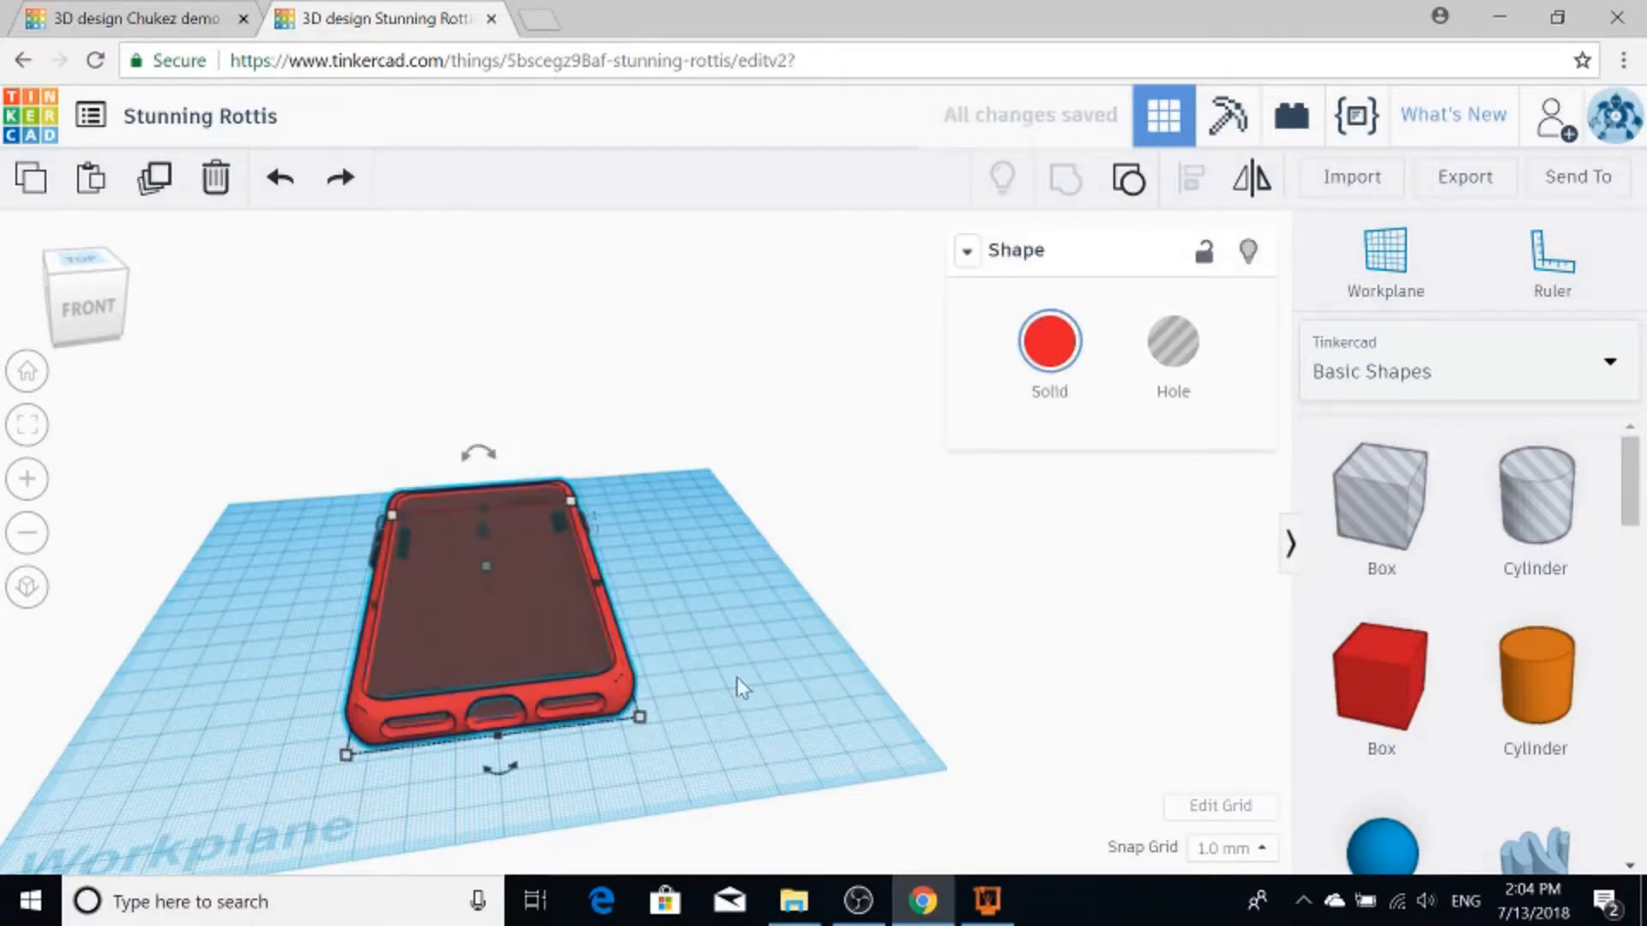
pyautogui.hotkey('ctrl', 'v')
pyautogui.moveTo(662, 647); pyautogui.dragTo(835, 613)
# Step: Ungroup the copied case and its red outer body to separate the port cut-outs and corner holes
pyautogui.click(1133, 197)
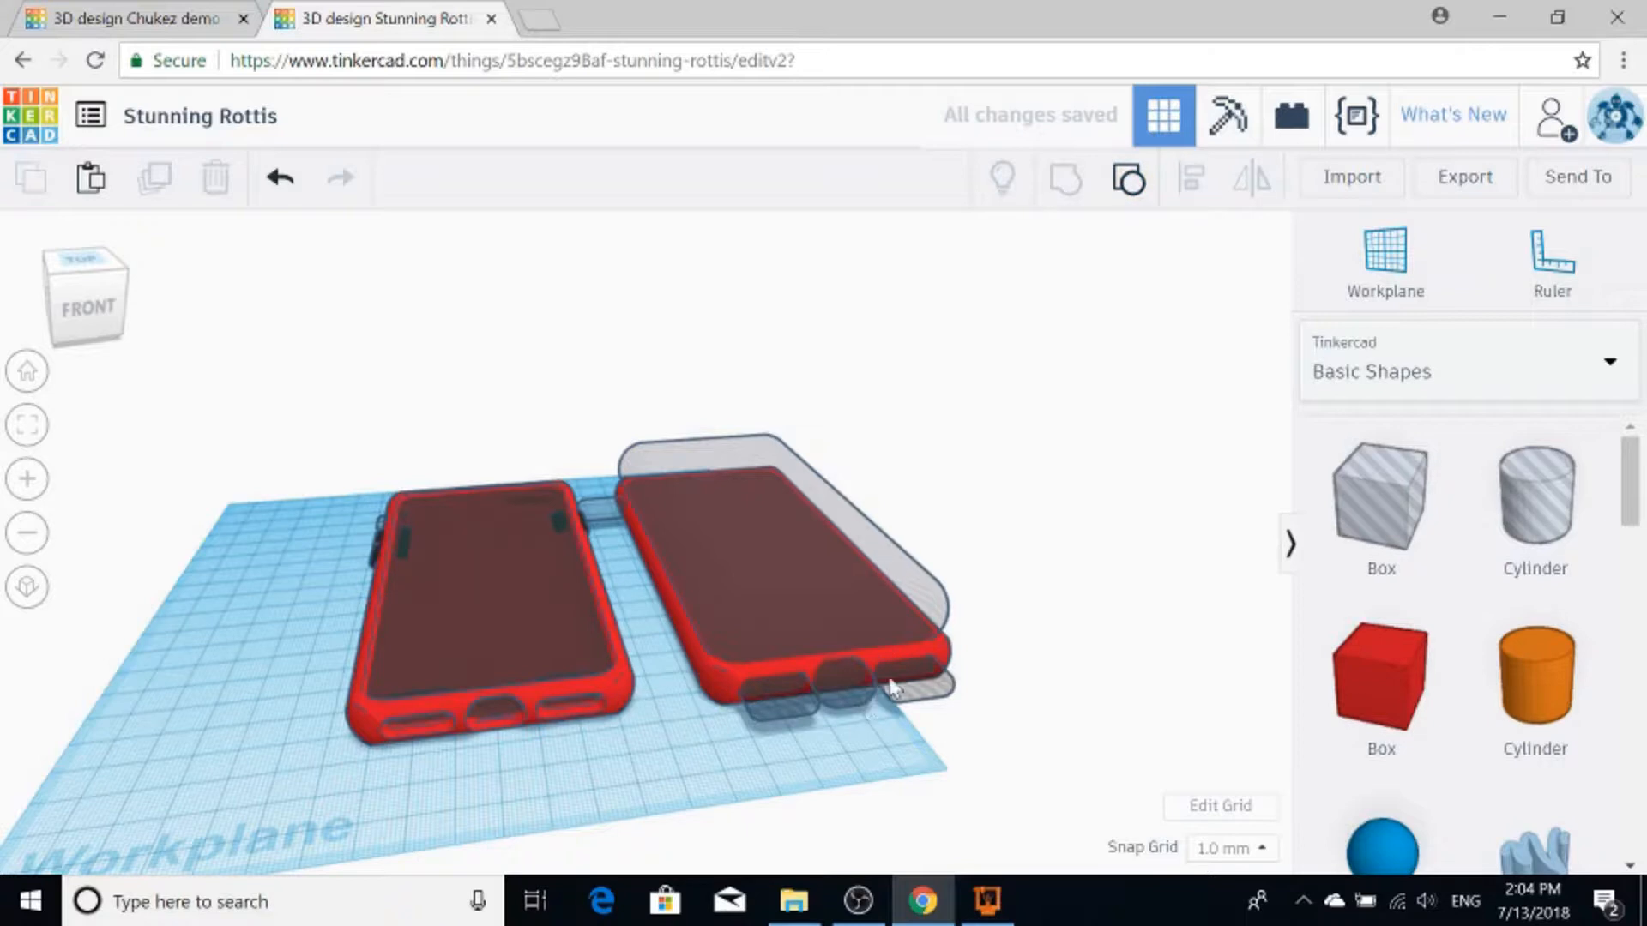
pyautogui.click(872, 656)
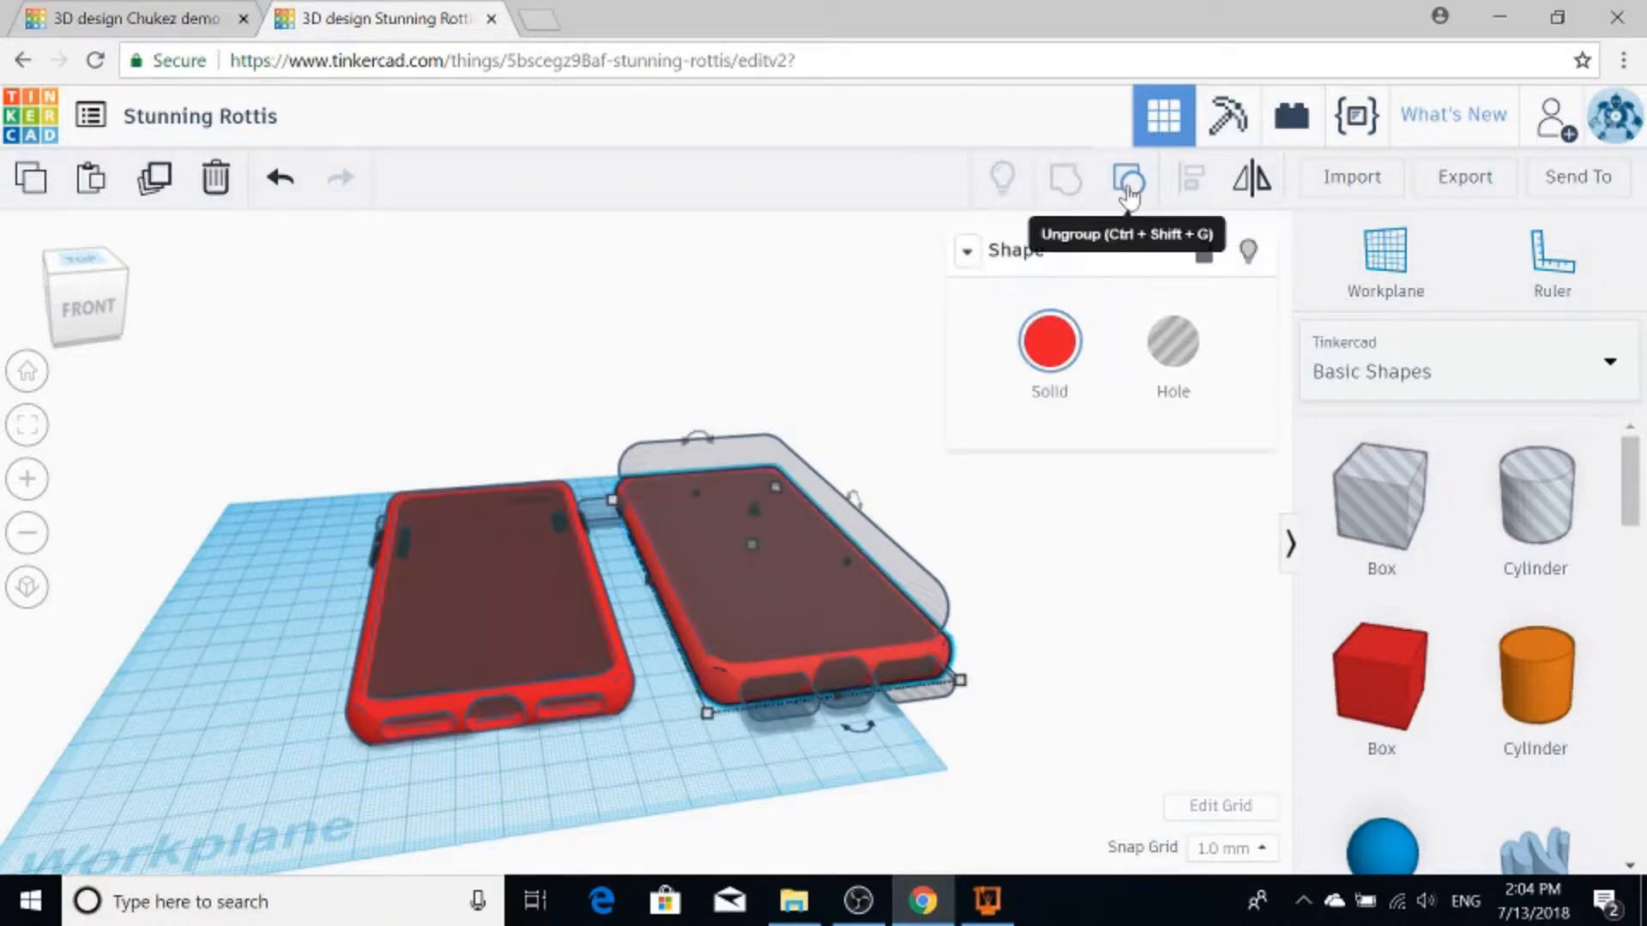
pyautogui.click(1129, 184)
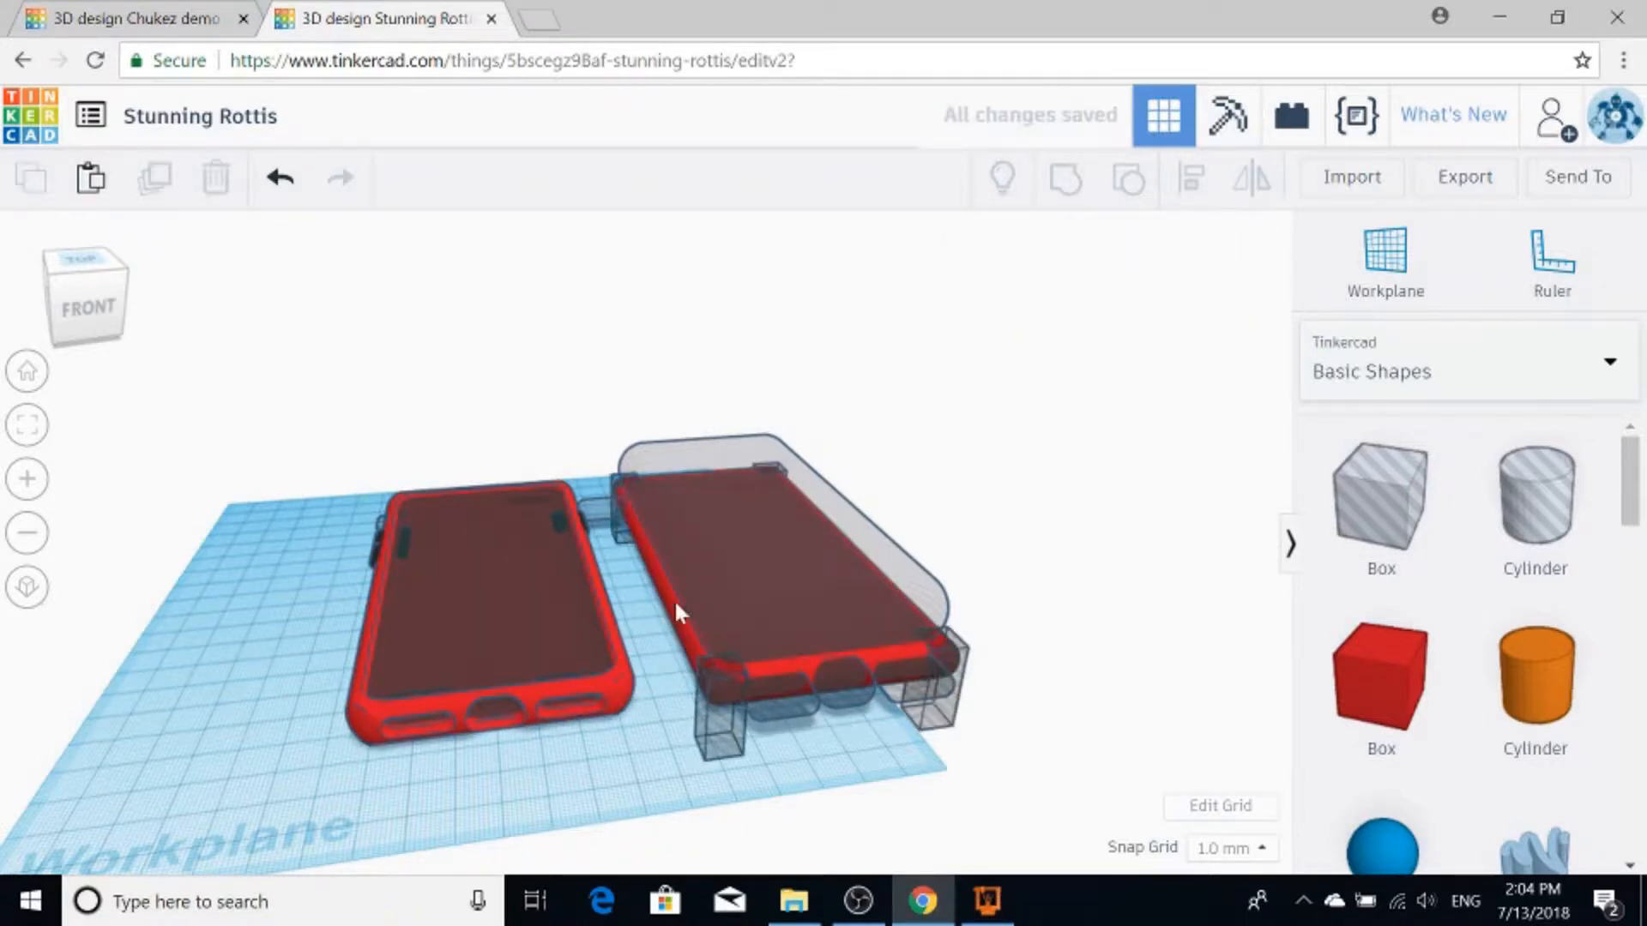
# Step: Delete all the separated parts of the ungrouped case copy, keeping the original case
pyautogui.click(728, 719)
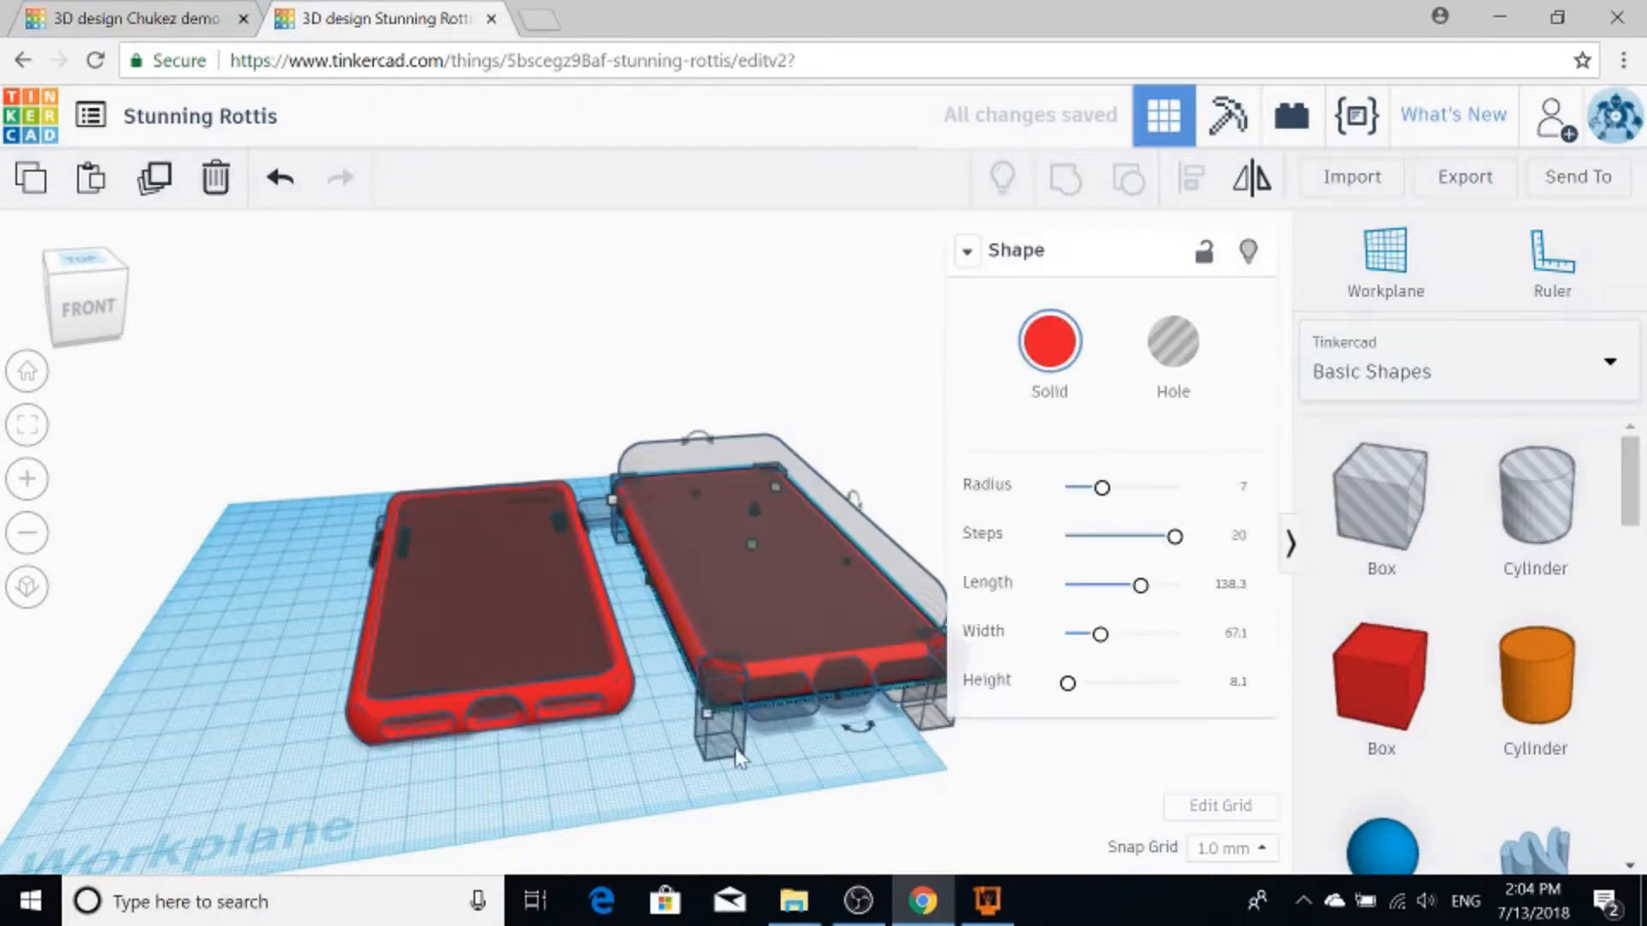
pyautogui.moveTo(627, 403); pyautogui.dragTo(755, 302)
pyautogui.press('Delete')
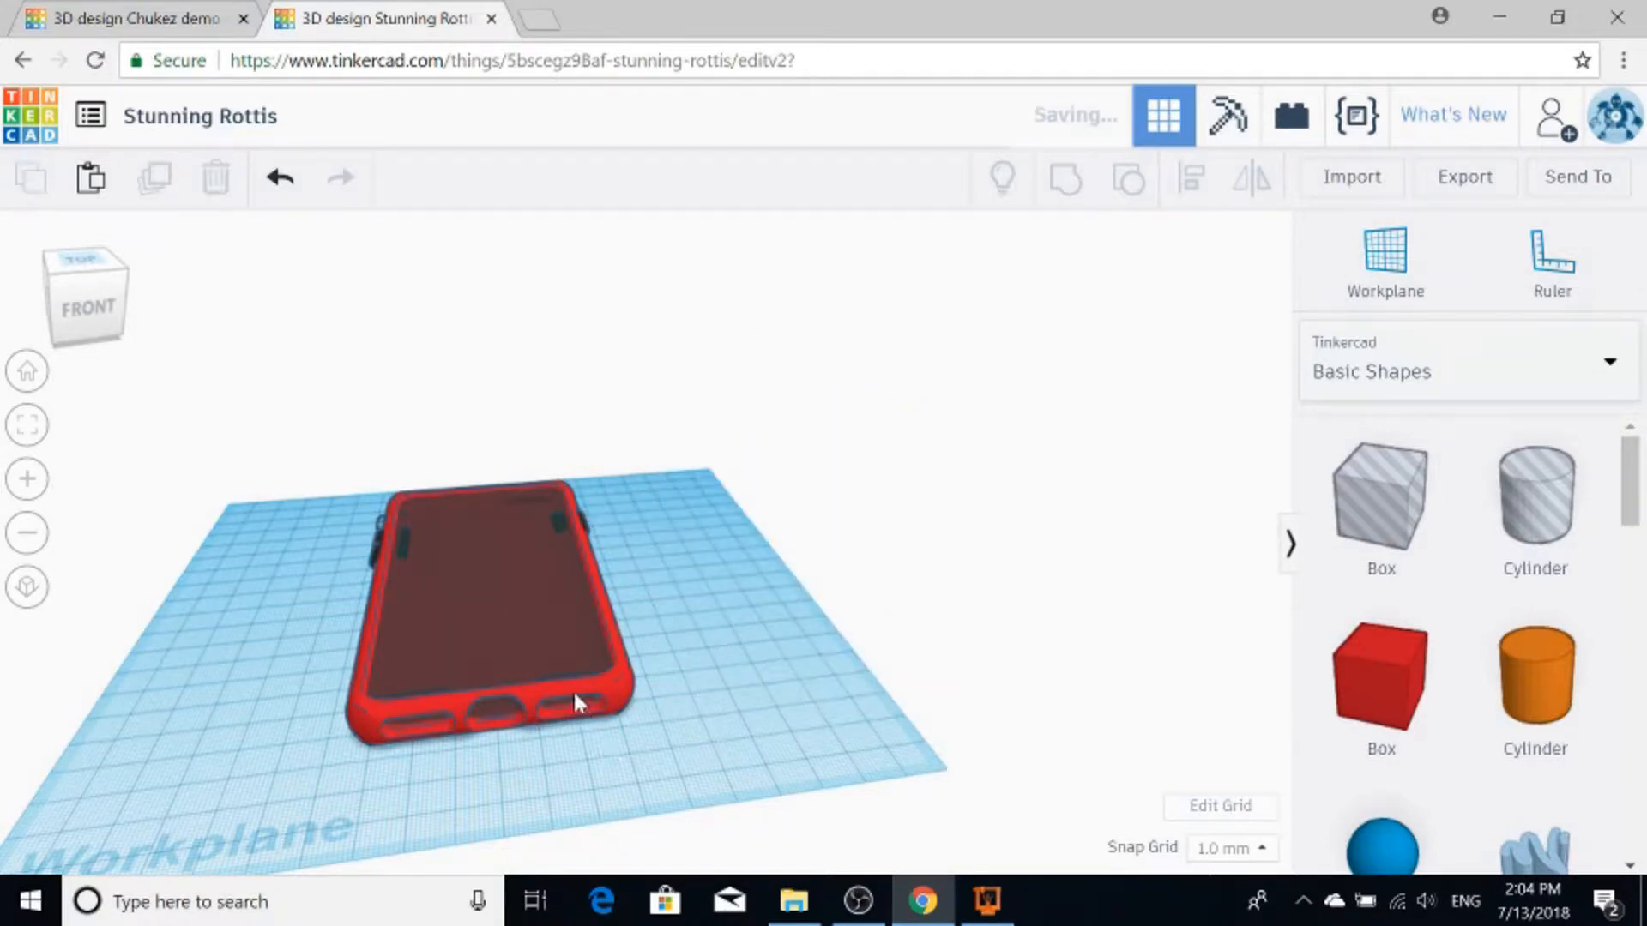
# Step: Examine the port cut-outs at the case's lower end and the button openings along both long sides
pyautogui.moveTo(607, 729); pyautogui.dragTo(806, 699, button='middle')
pyautogui.moveTo(665, 665); pyautogui.dragTo(607, 636, button='right')
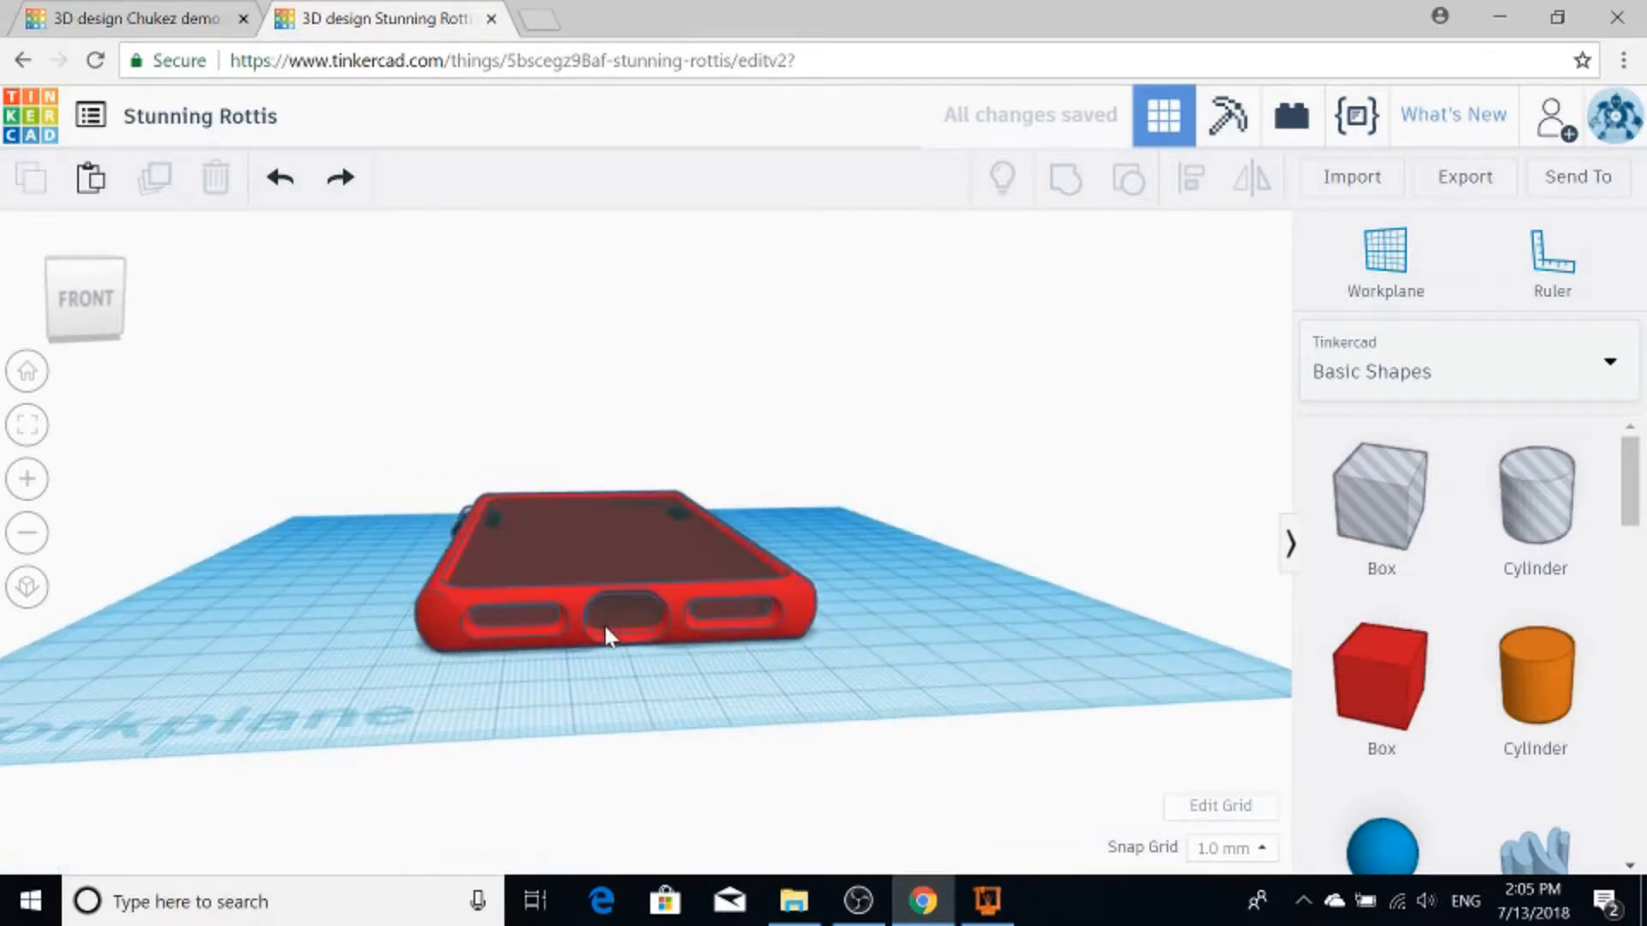
pyautogui.scroll(3, 607, 637)
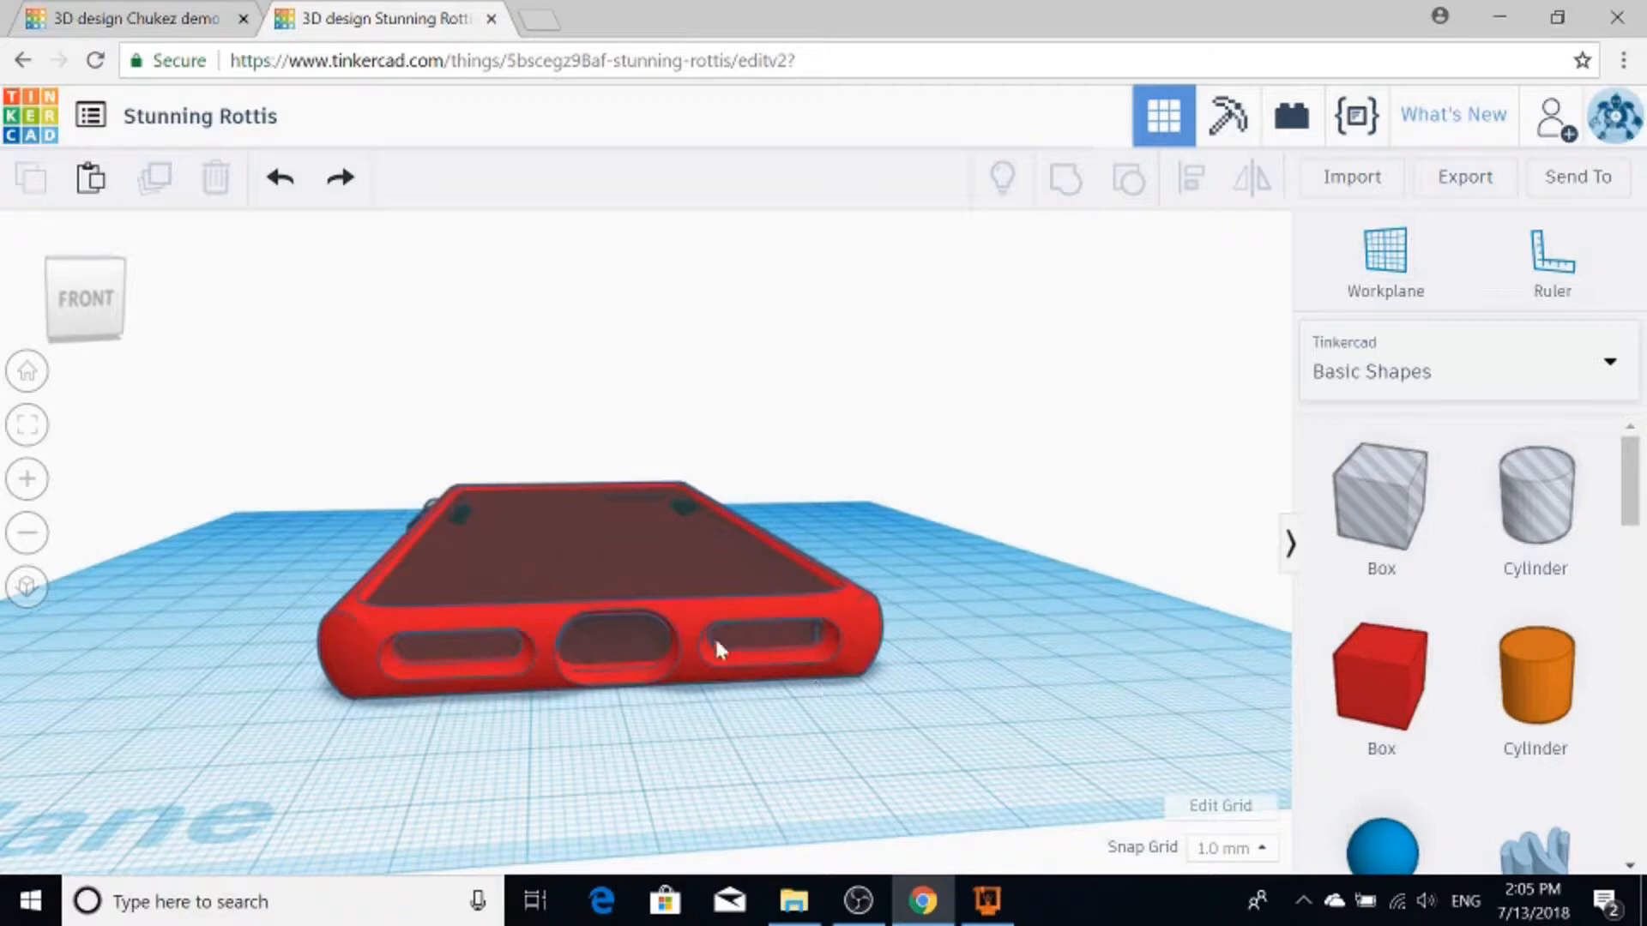
pyautogui.moveTo(342, 764); pyautogui.dragTo(517, 671, button='right')
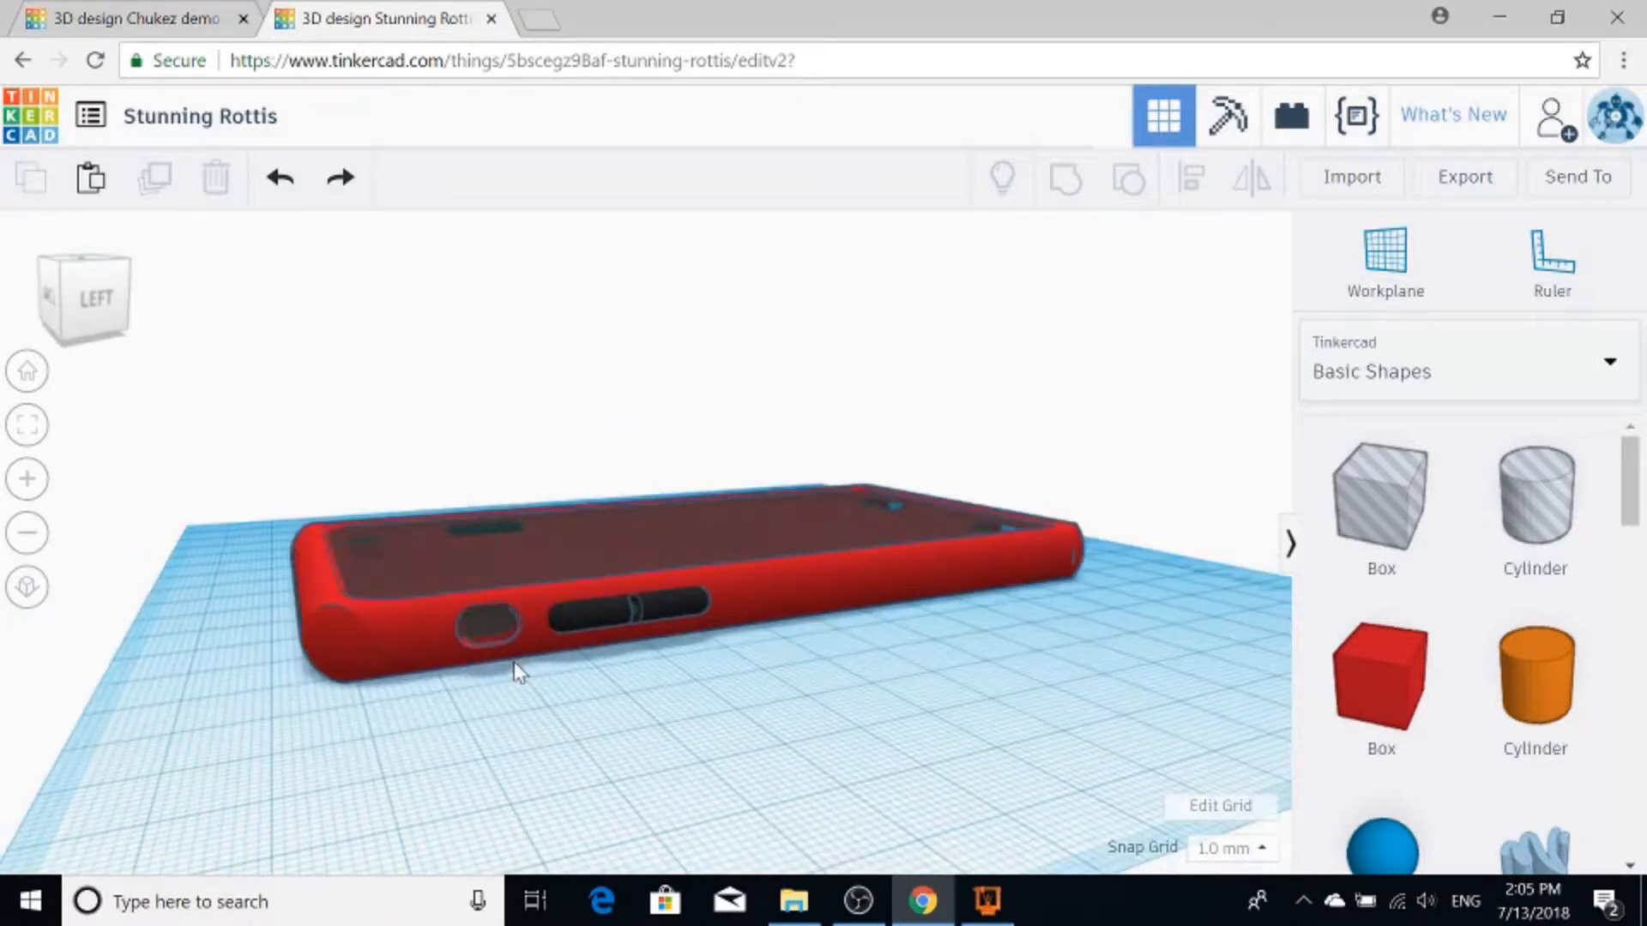
pyautogui.click(409, 658)
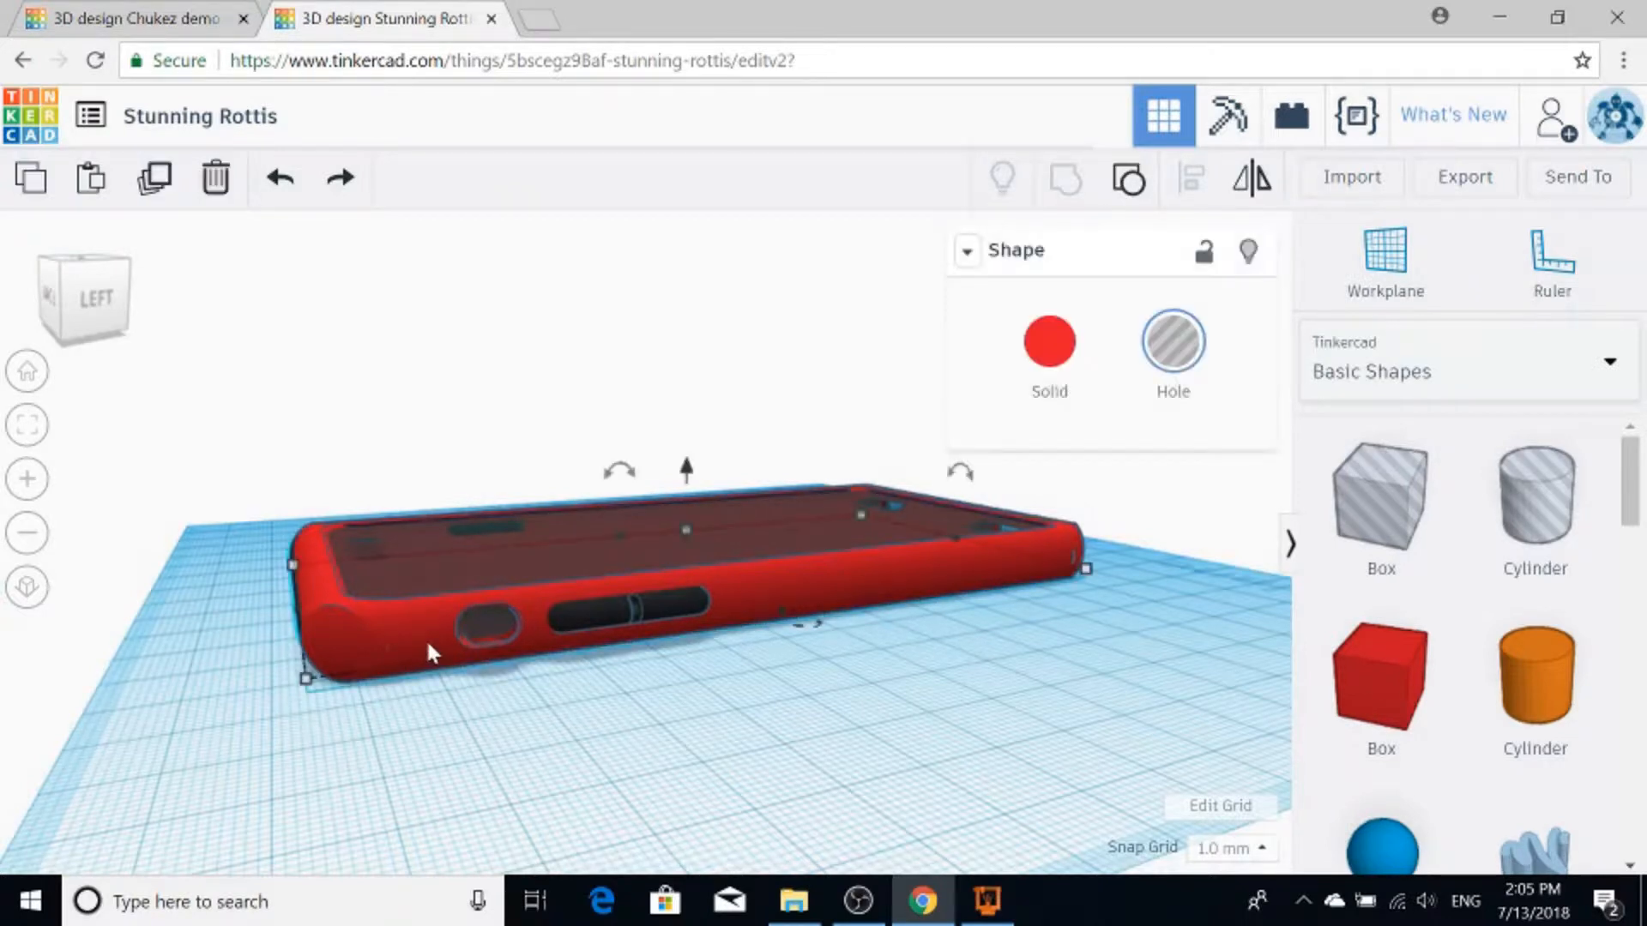
pyautogui.click(426, 638)
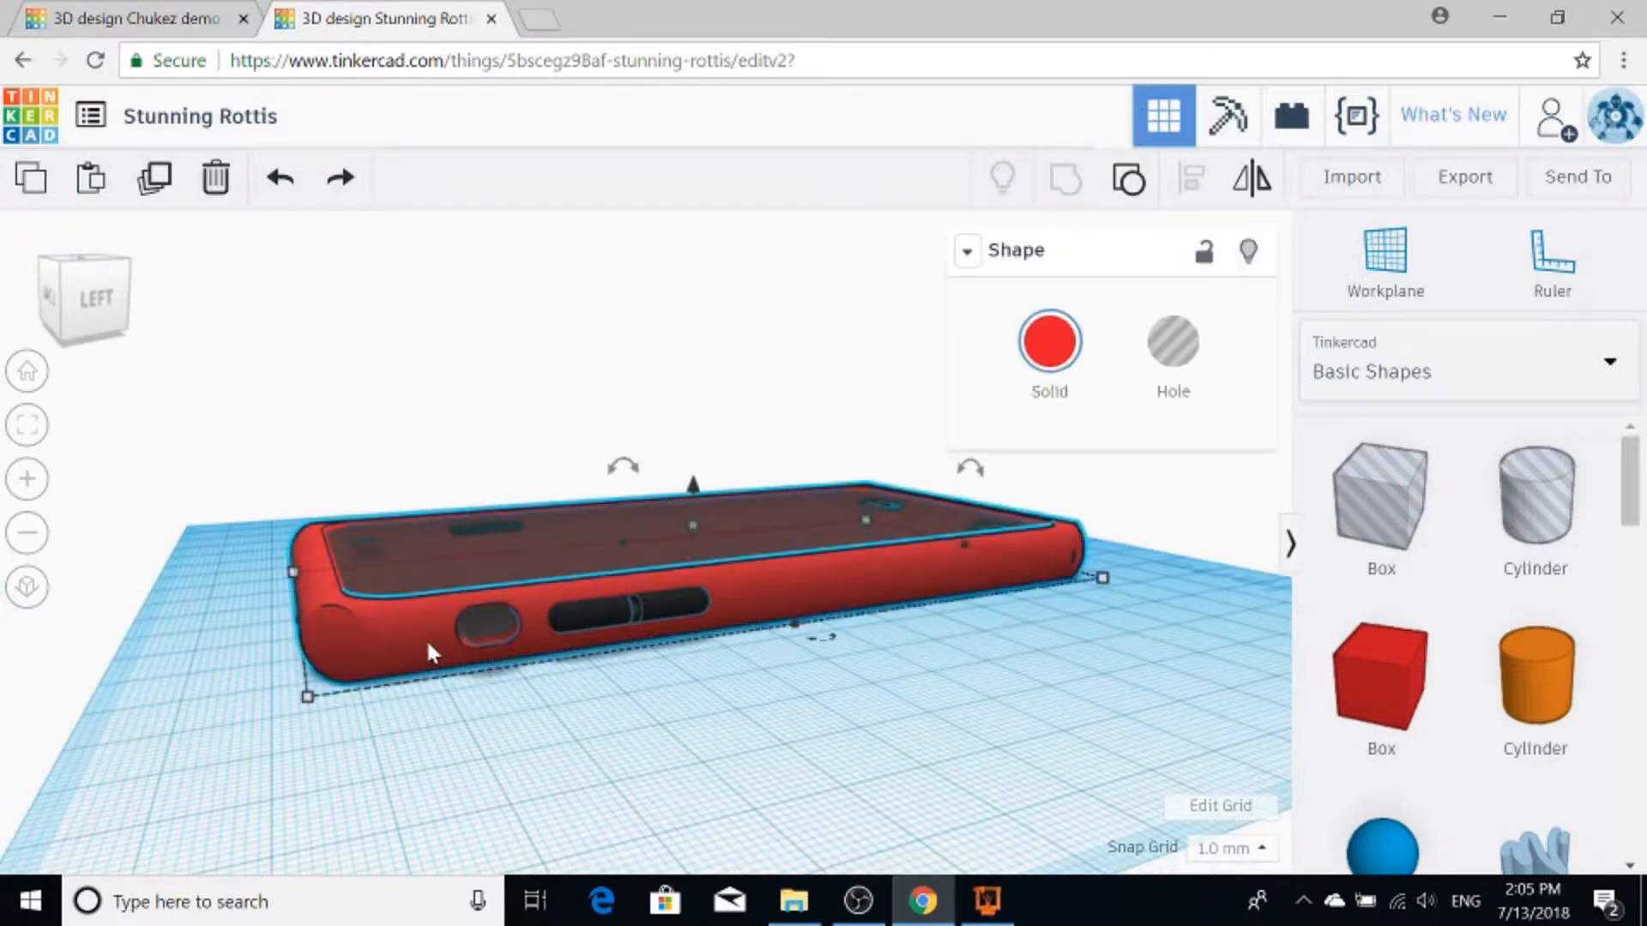
pyautogui.moveTo(435, 755); pyautogui.dragTo(966, 709, button='right')
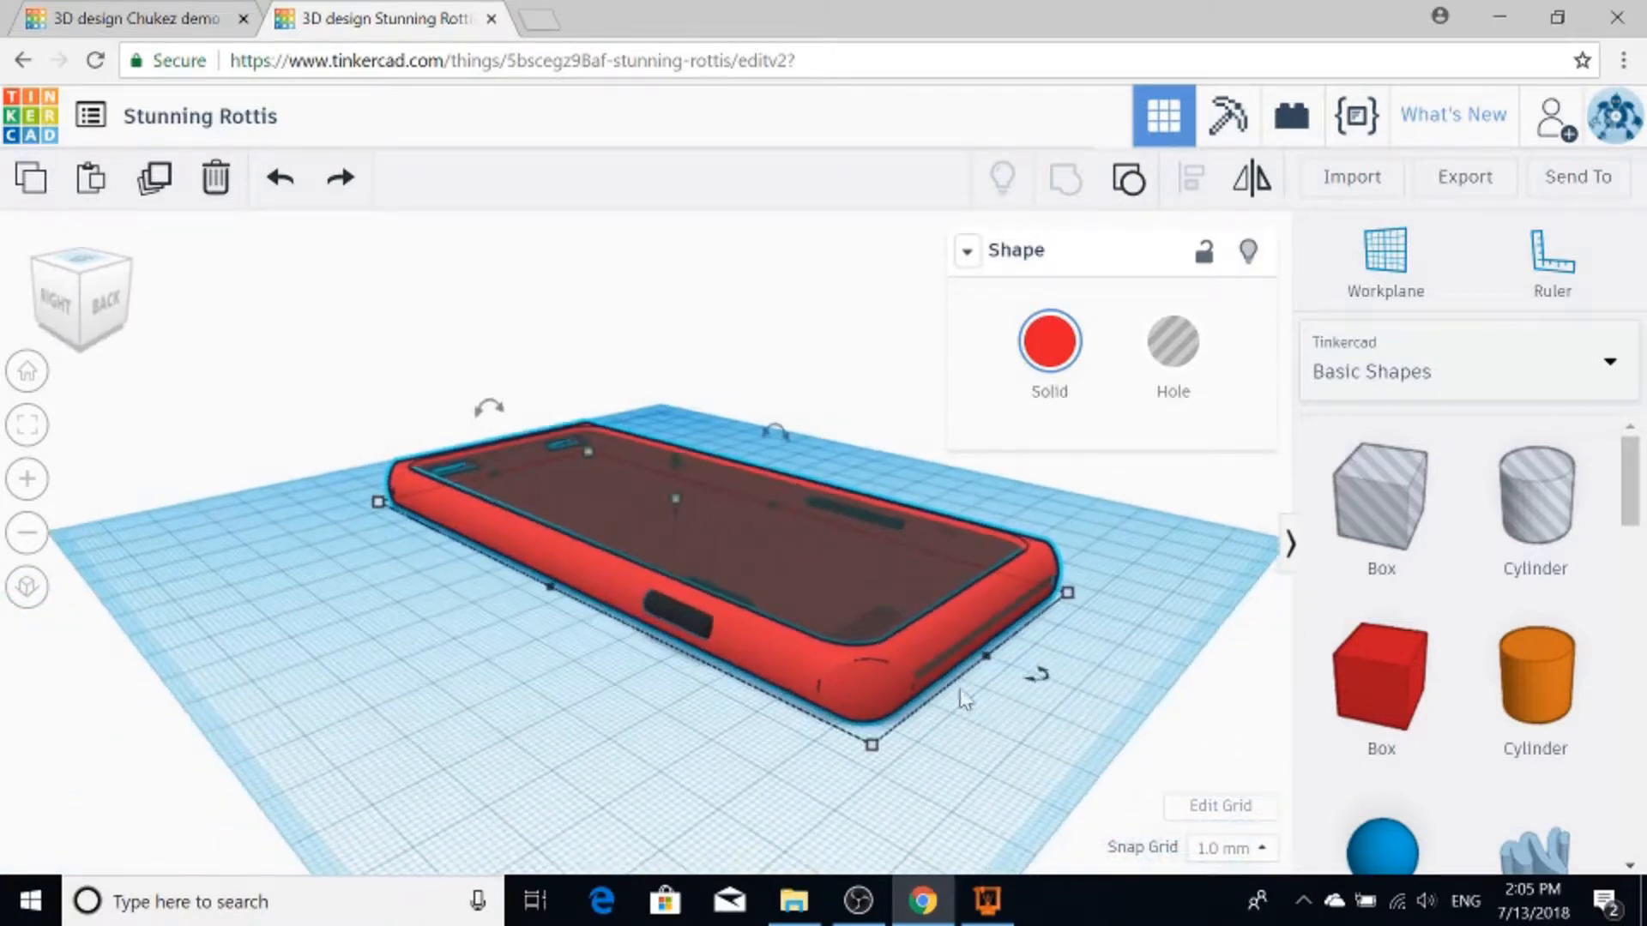
# Step: Align the phone-shaped hole with the red case so that it is centred along the case's length
pyautogui.click(667, 605)
pyautogui.moveTo(538, 695); pyautogui.dragTo(607, 485)
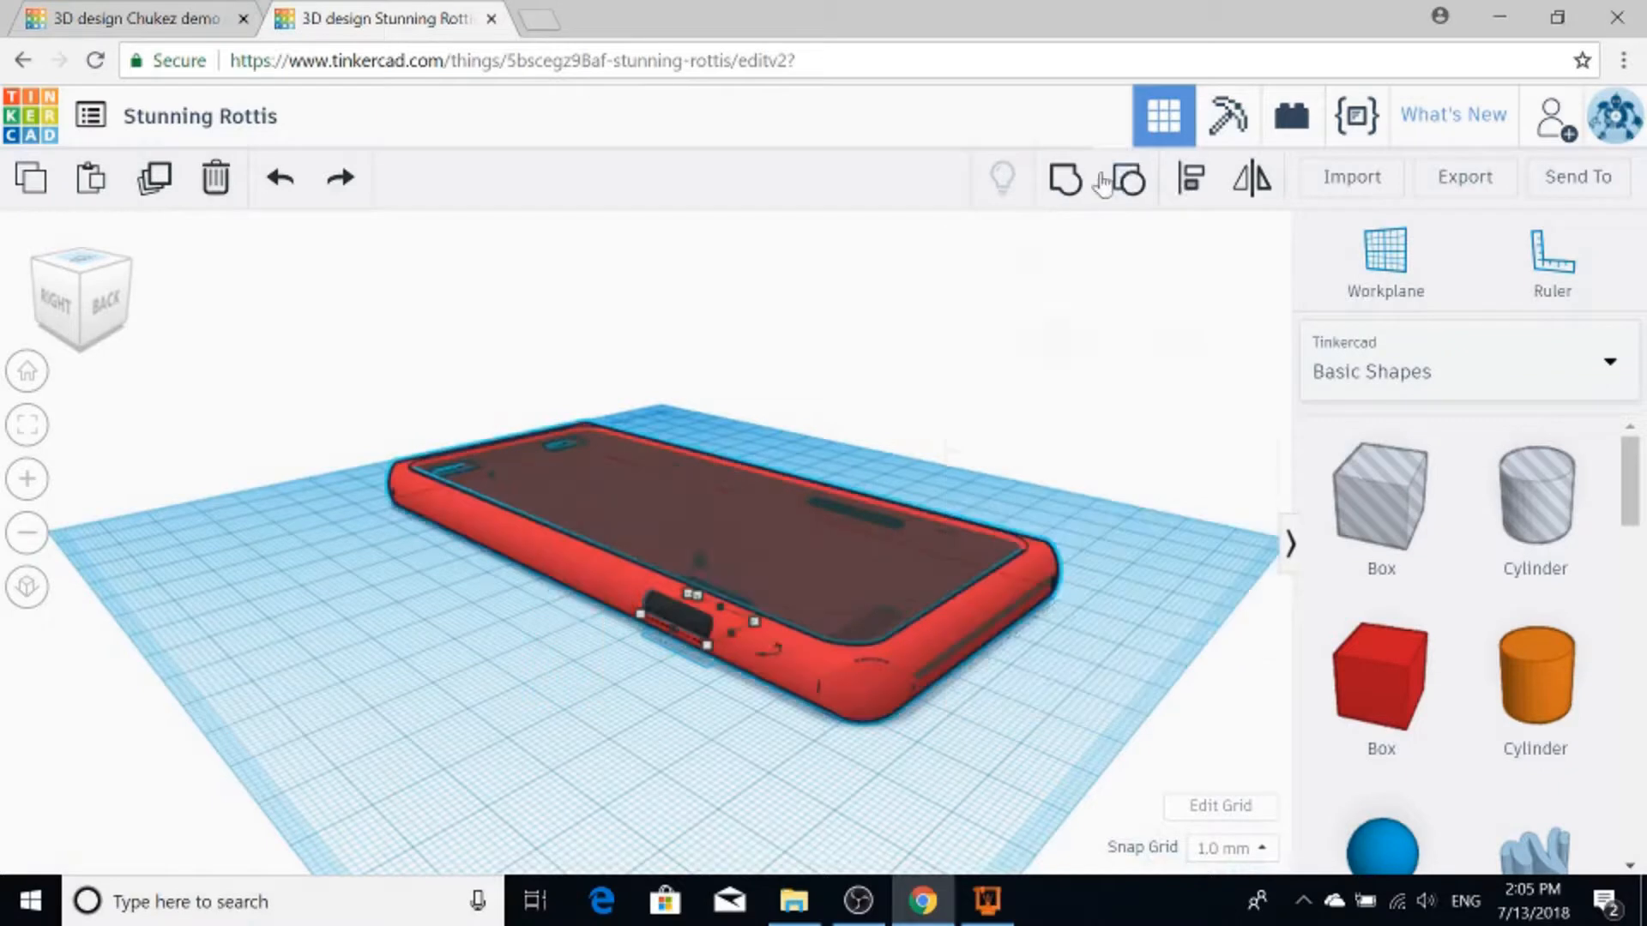
pyautogui.keyDown('shift'); pyautogui.moveTo(892, 656); pyautogui.dragTo(892, 656); pyautogui.keyUp('shift')
pyautogui.keyDown('shift'); pyautogui.moveTo(1107, 624); pyautogui.dragTo(979, 570); pyautogui.keyUp('shift')
pyautogui.click(1188, 179)
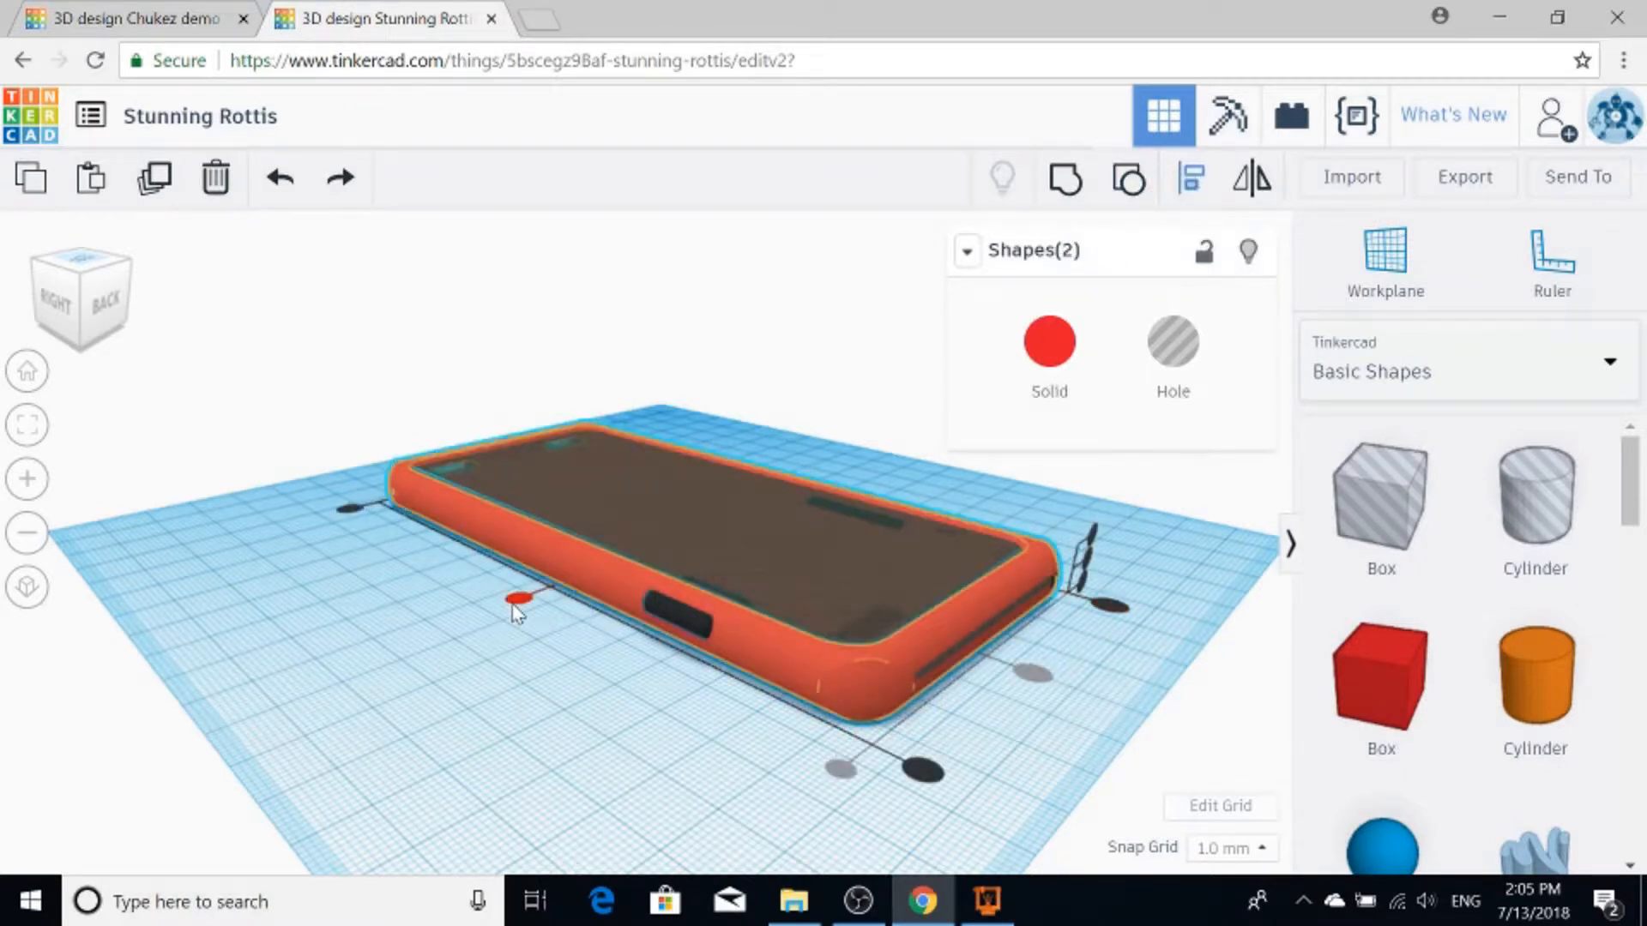
pyautogui.click(350, 508)
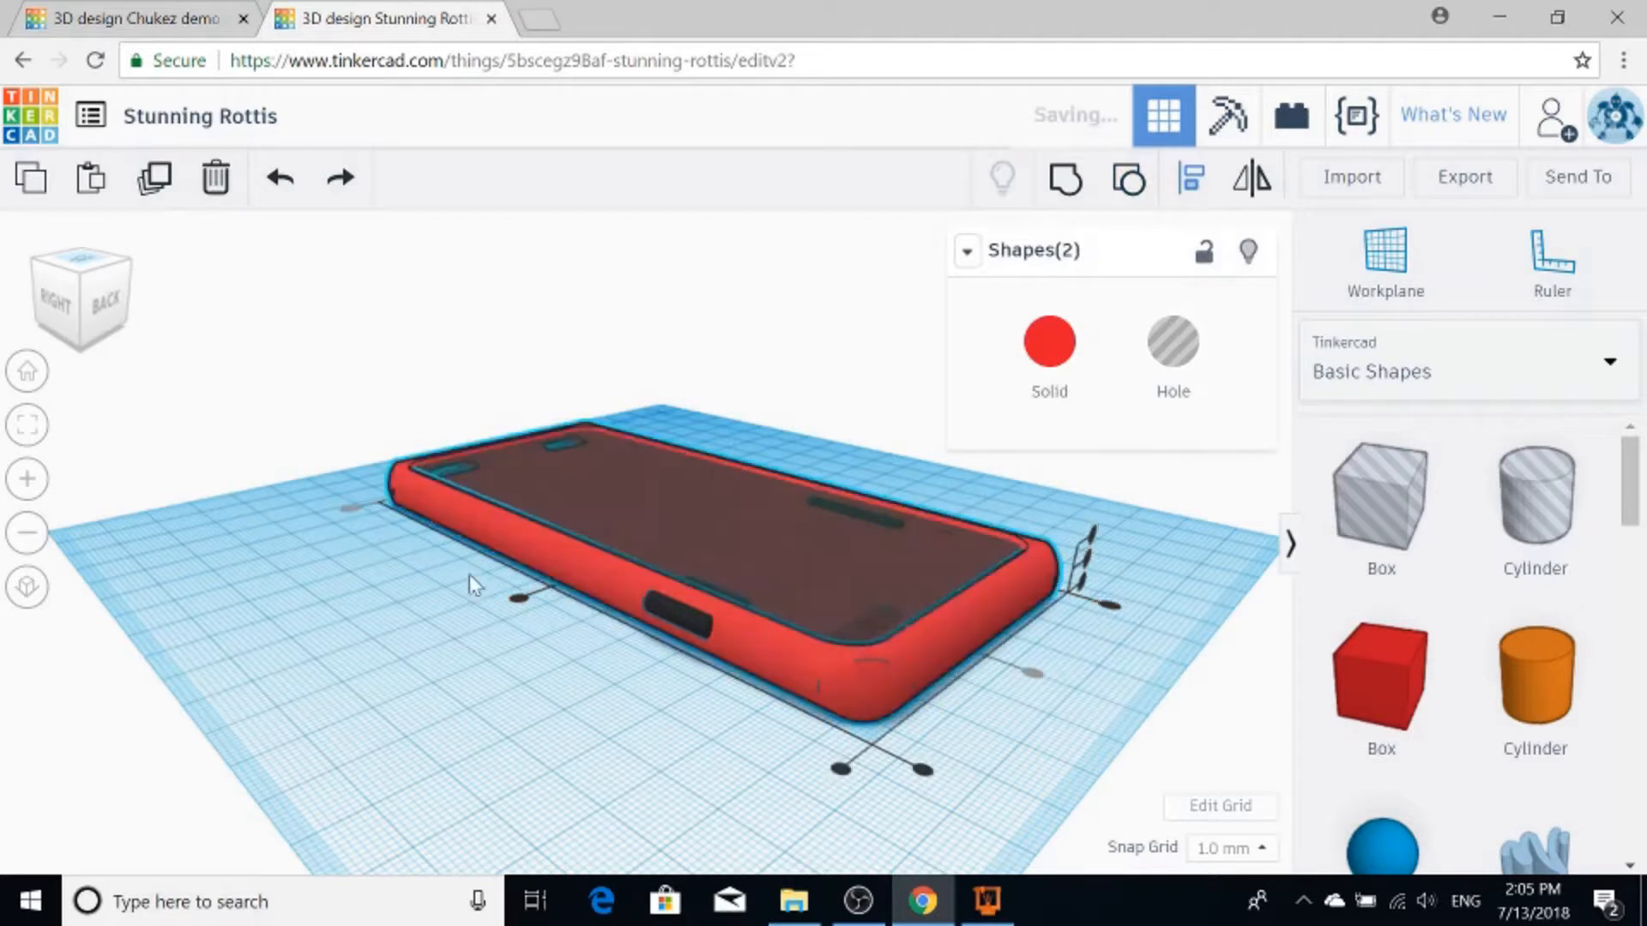
pyautogui.click(519, 599)
pyautogui.click(1064, 723)
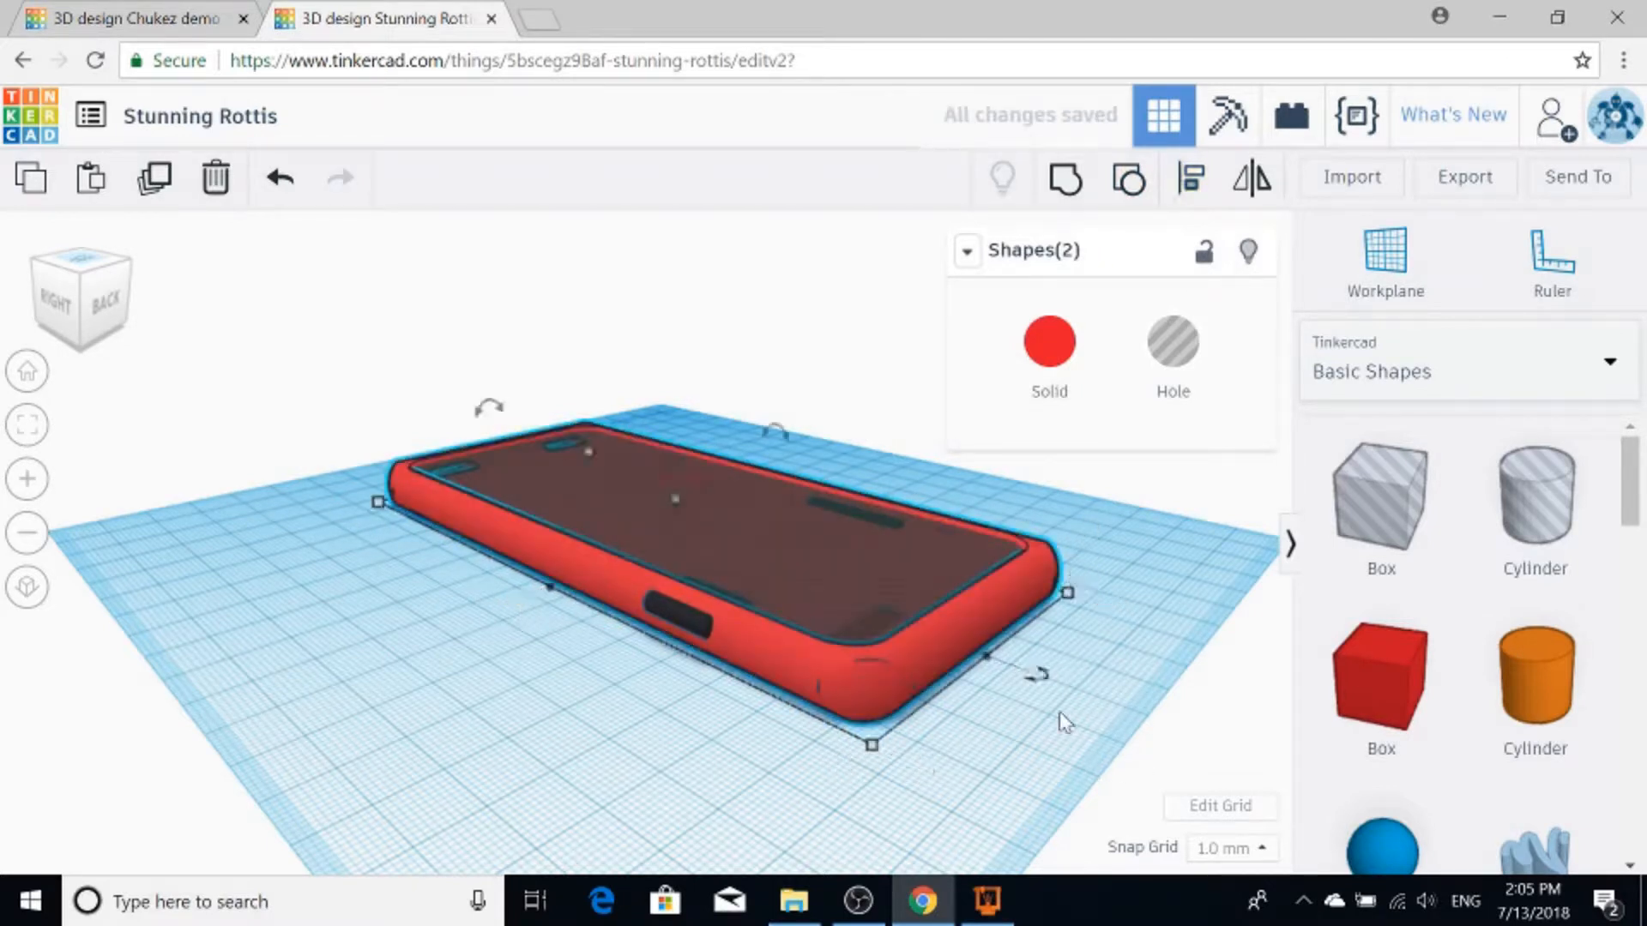
# Step: Try grouping only the red case with the phone-shaped hole, look over the hollowed inside, and undo it
pyautogui.moveTo(618, 746); pyautogui.dragTo(572, 606, button='right')
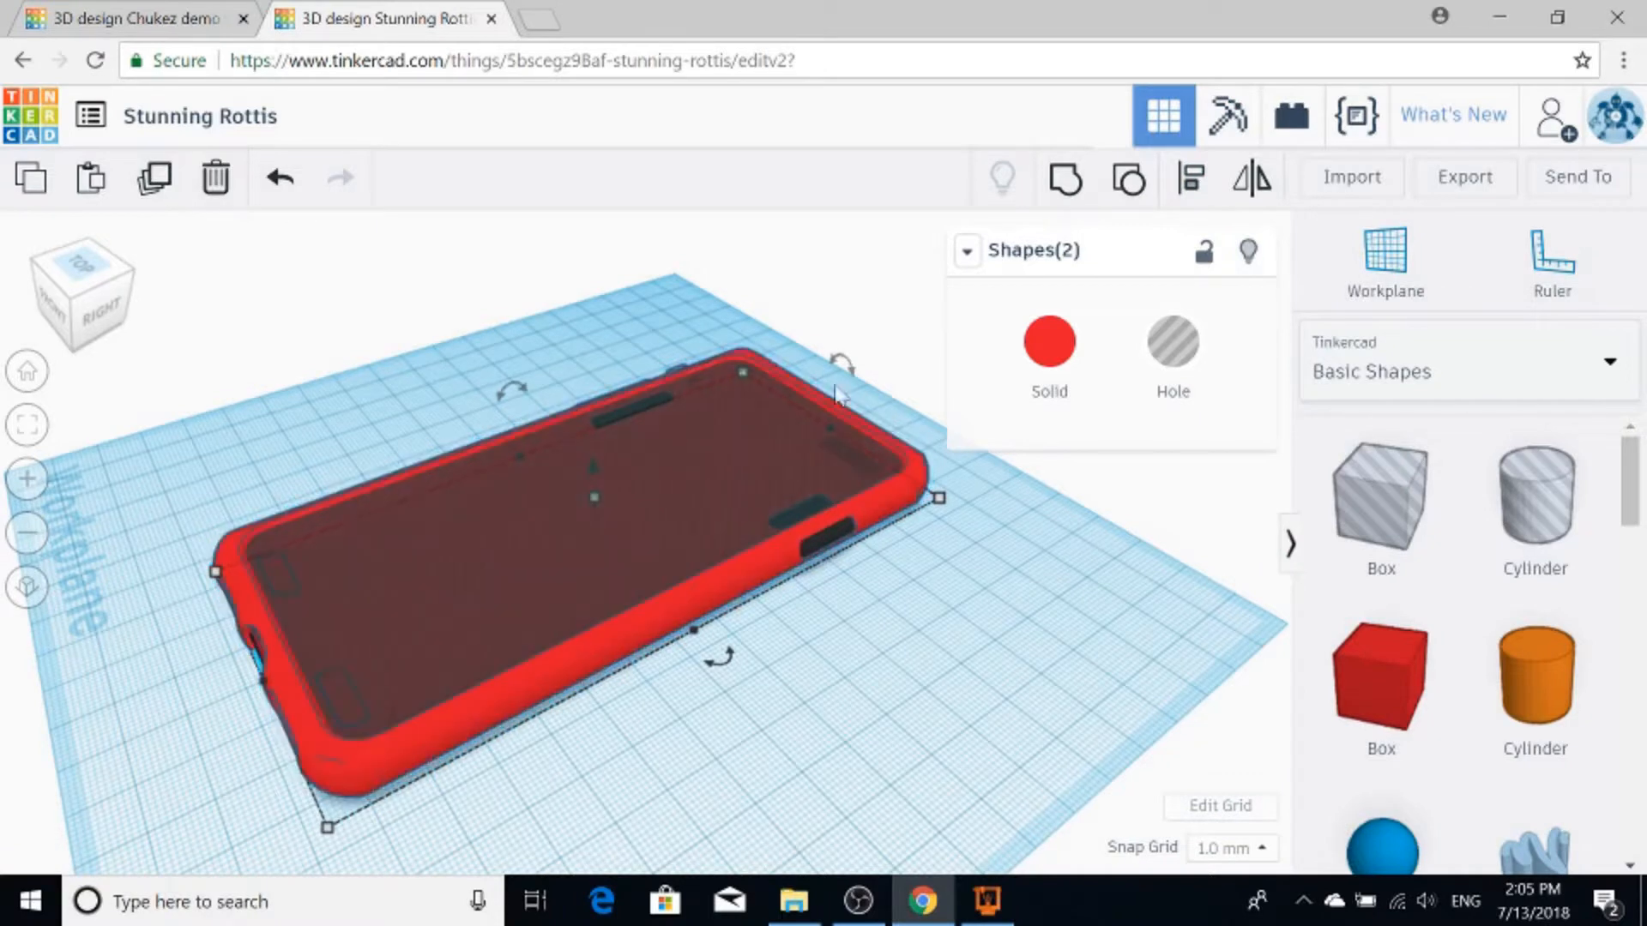
pyautogui.click(1065, 178)
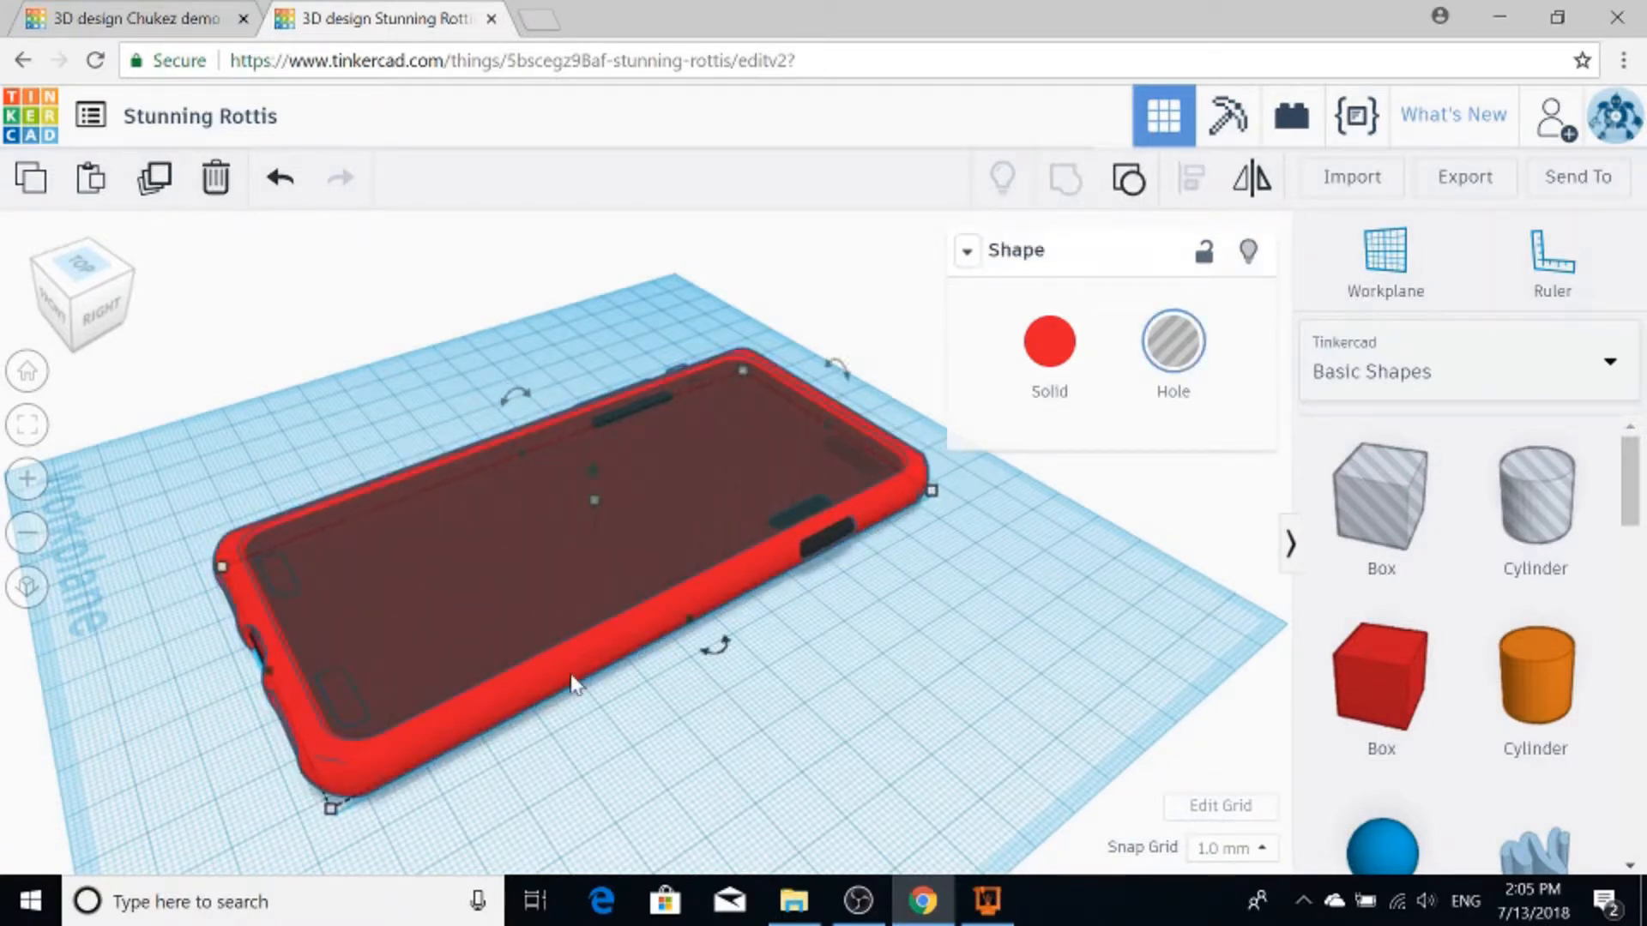
pyautogui.hotkey('ctrl', 'shift', 'g')
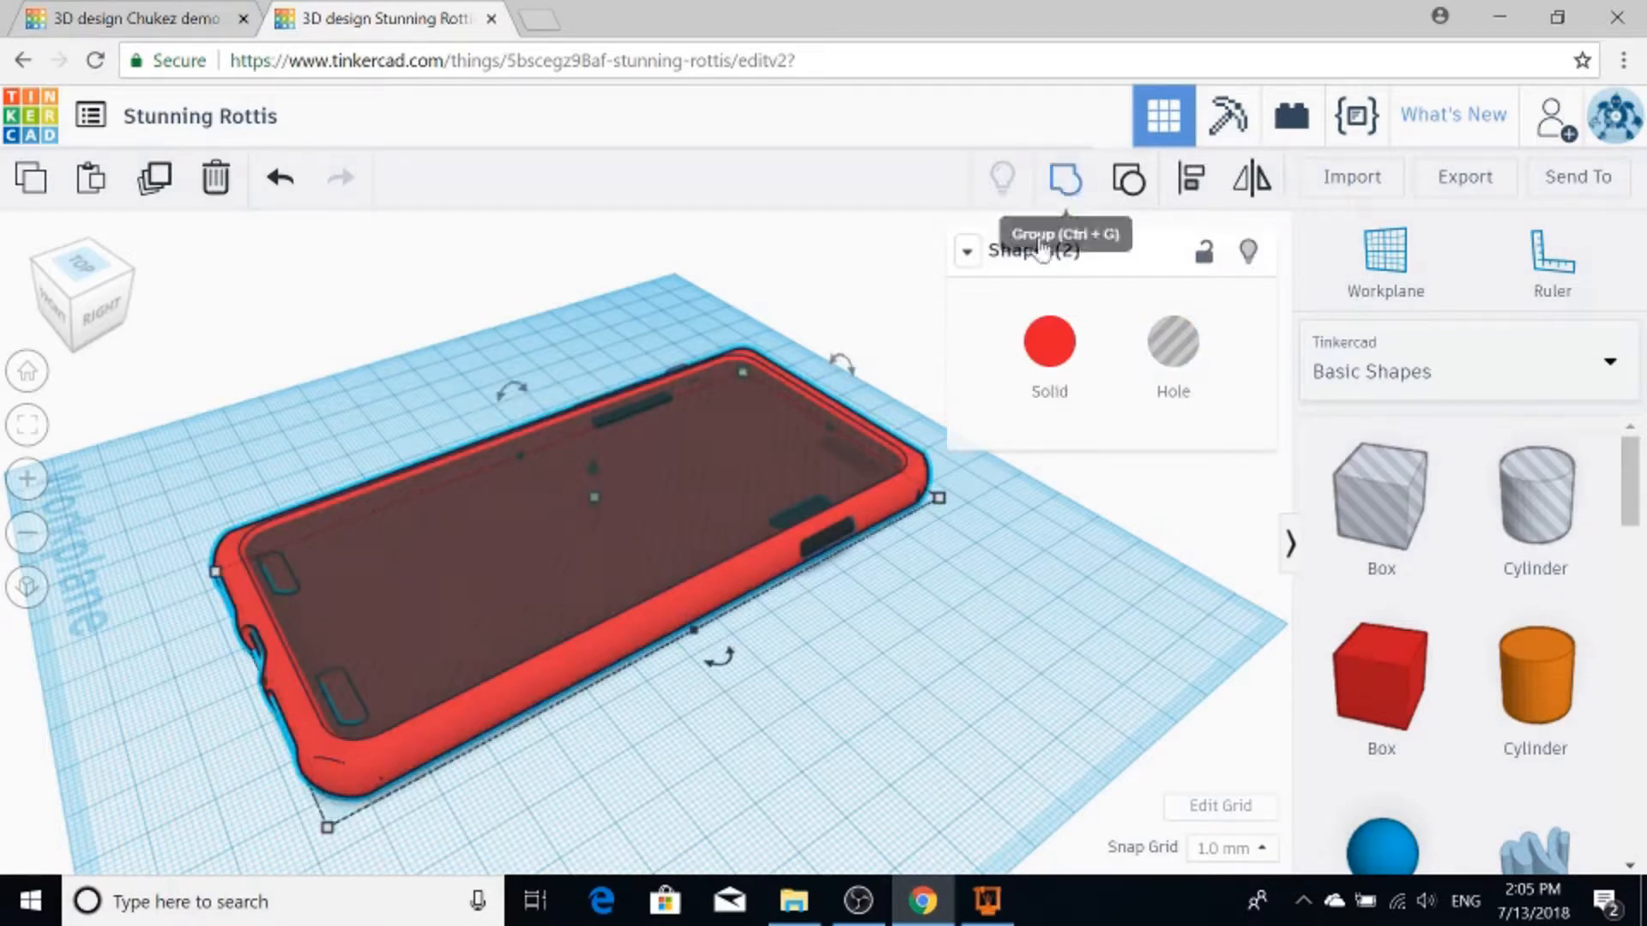
pyautogui.hotkey('ctrl', 'g')
pyautogui.moveTo(632, 719); pyautogui.dragTo(626, 456, button='right')
pyautogui.scroll(3, 643, 498)
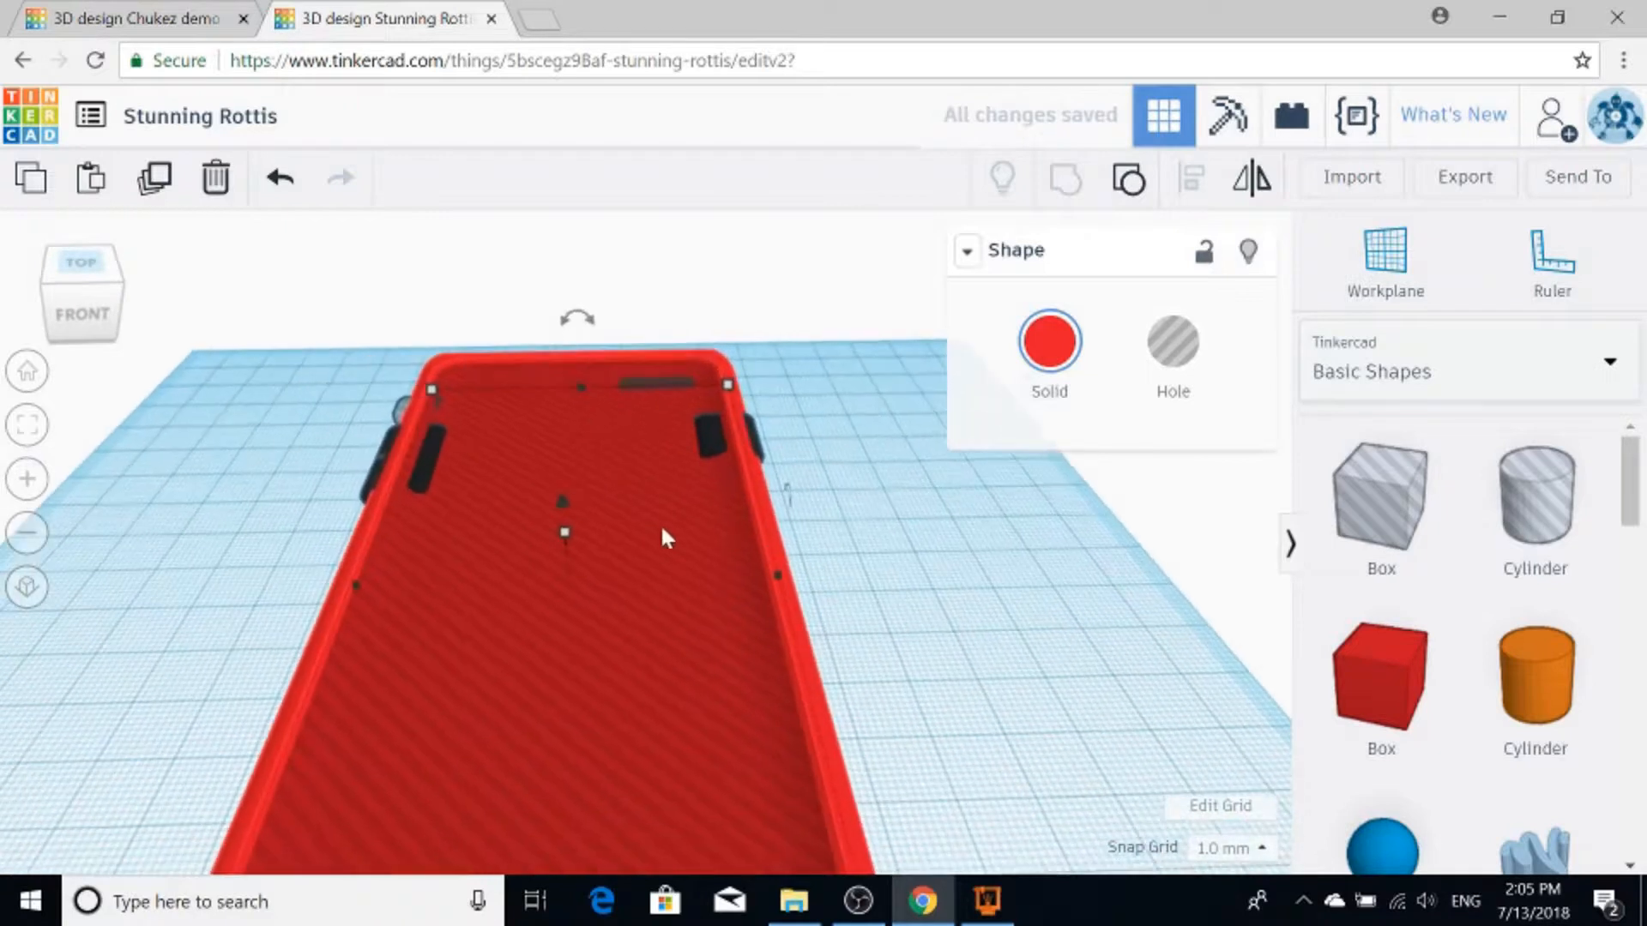
pyautogui.moveTo(674, 553); pyautogui.dragTo(789, 542, button='right')
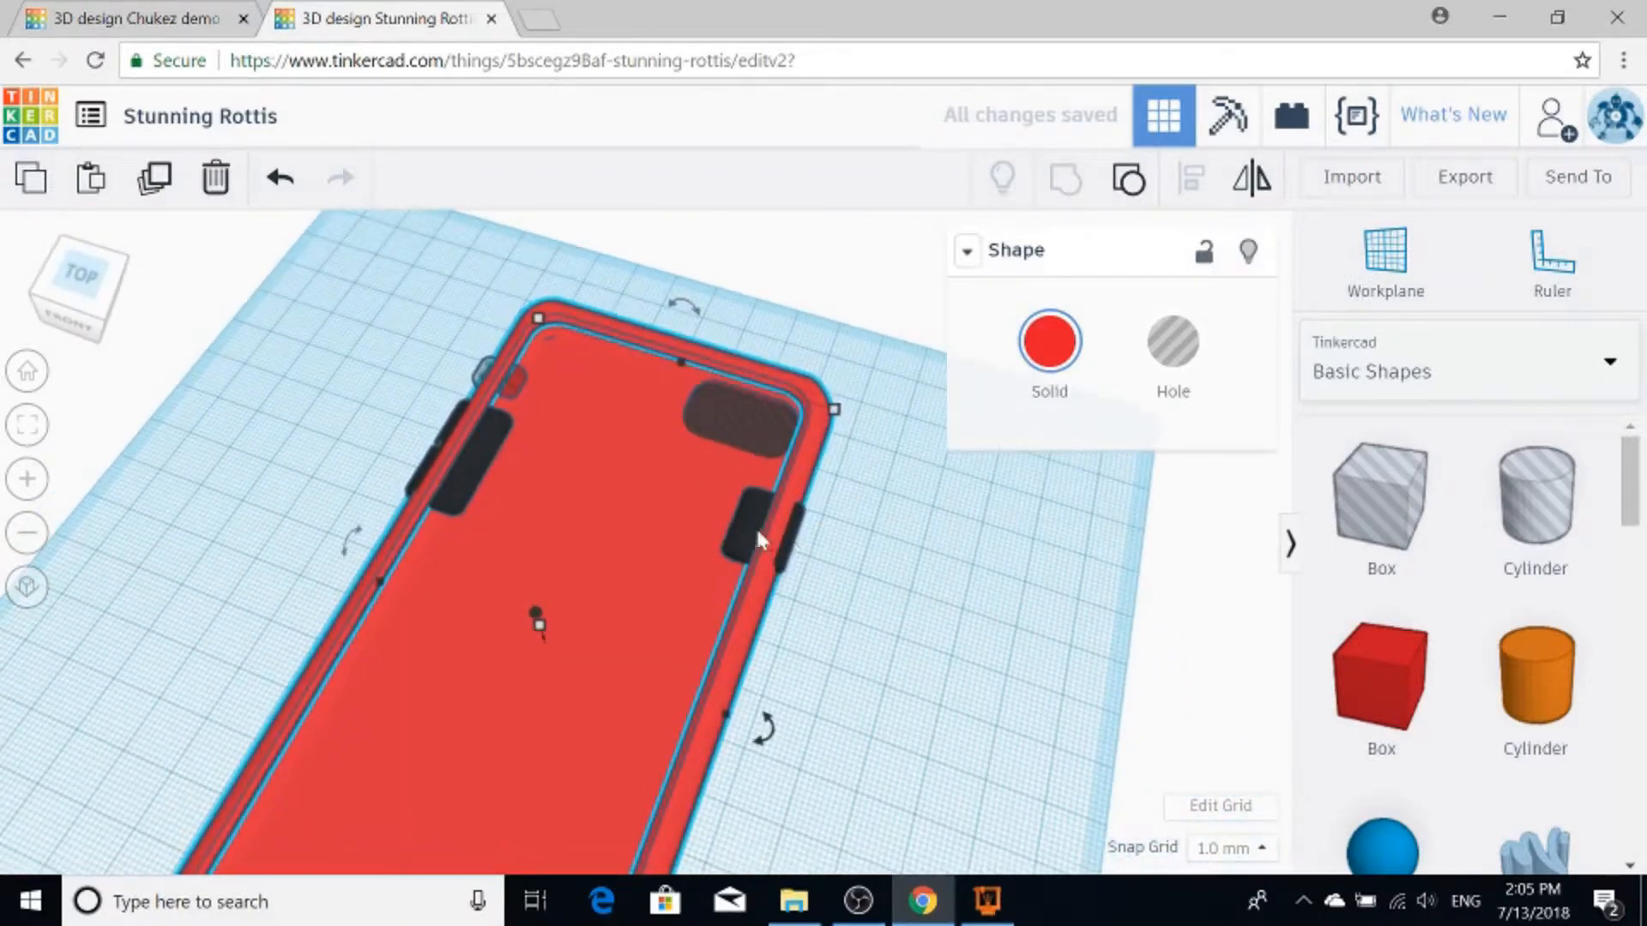
pyautogui.press('Delete')
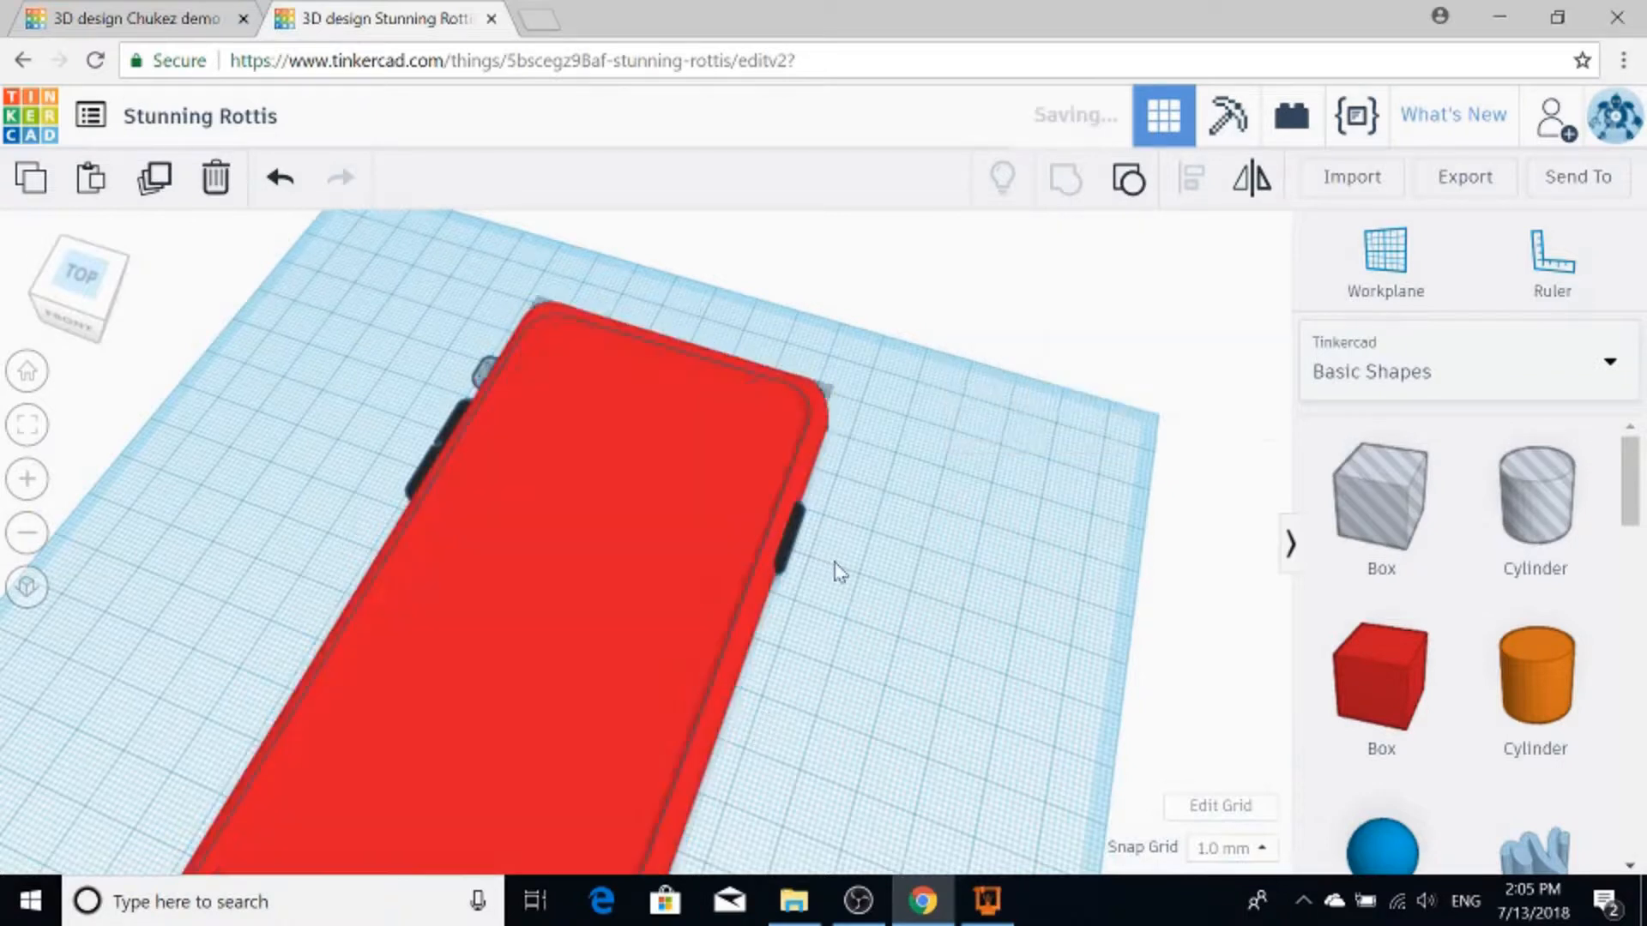
pyautogui.hotkey('ctrl', 'z')
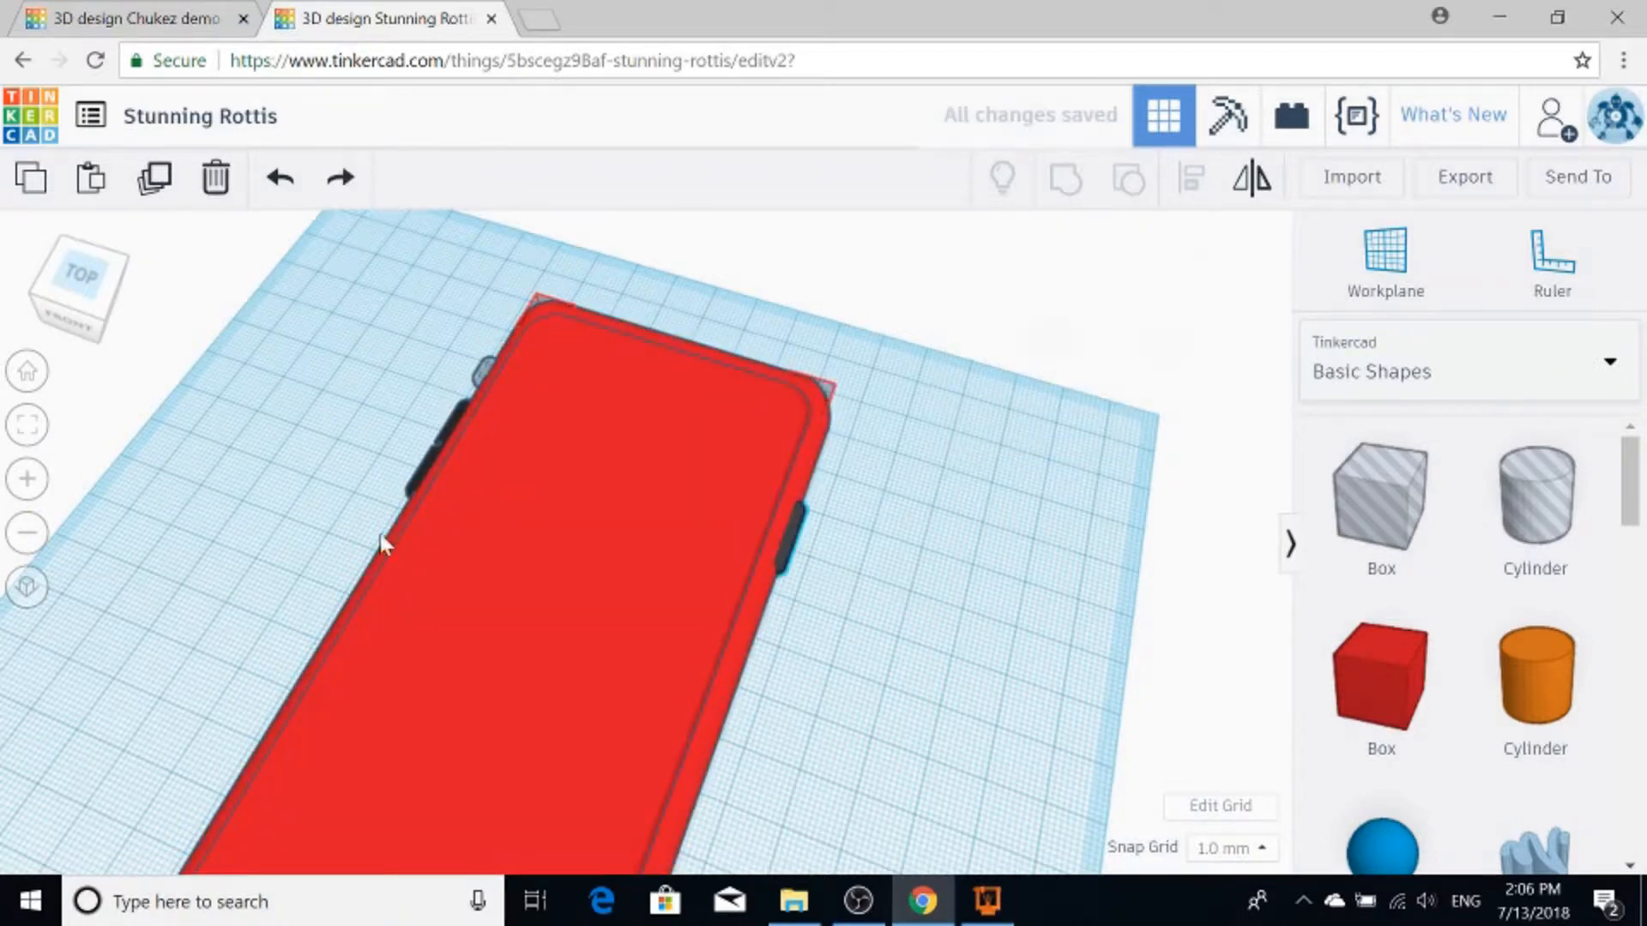
# Step: Group the black side button shapes, the phone-shaped hole and the red case, and colour the group solid red
pyautogui.moveTo(338, 631); pyautogui.dragTo(367, 583, button='right')
pyautogui.keyDown('shift'); pyautogui.click(367, 583); pyautogui.keyUp('shift')
pyautogui.keyDown('shift'); pyautogui.click(576, 581); pyautogui.keyUp('shift')
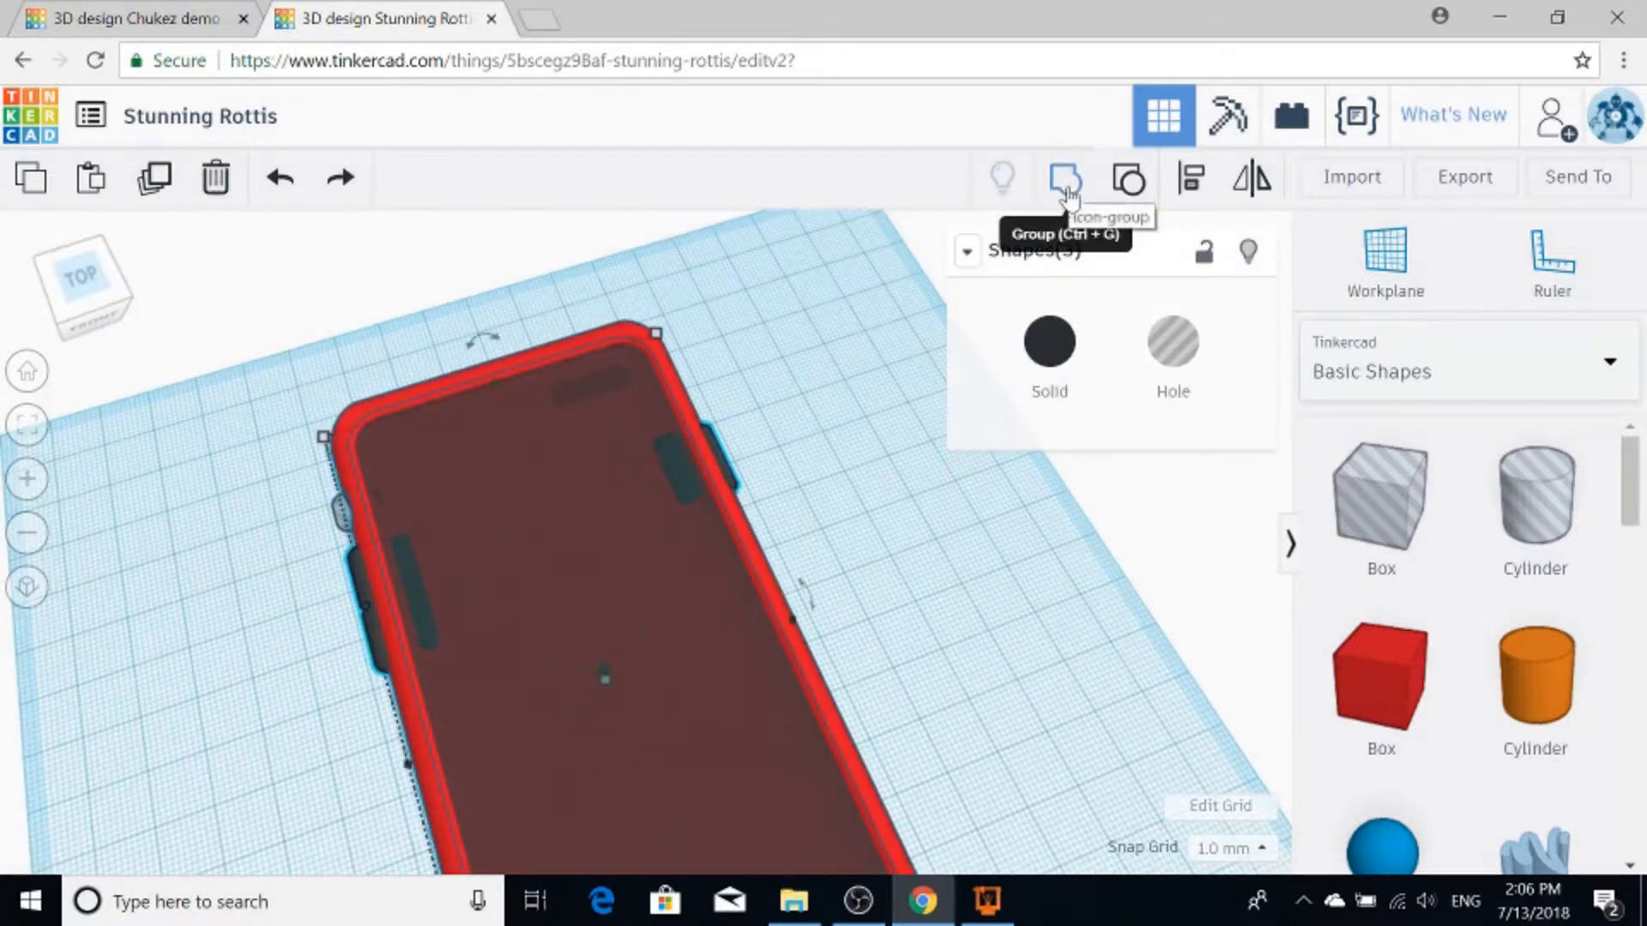
pyautogui.keyDown('shift'); pyautogui.click(362, 414); pyautogui.keyUp('shift')
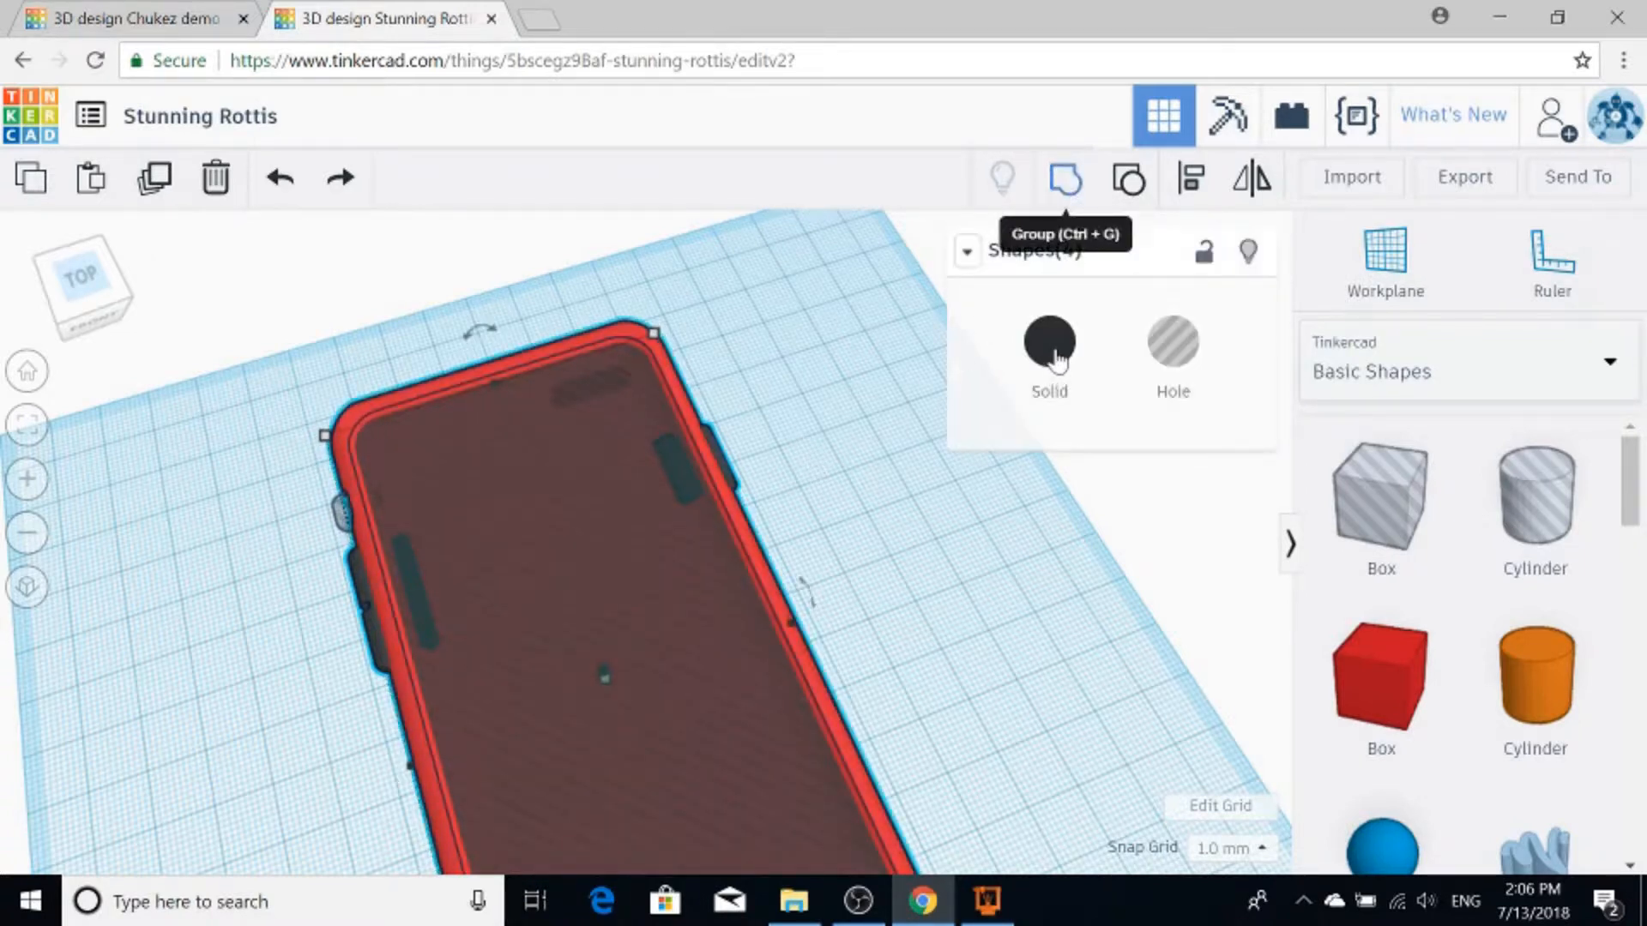
pyautogui.hotkey('ctrl', 'g')
pyautogui.click(752, 638)
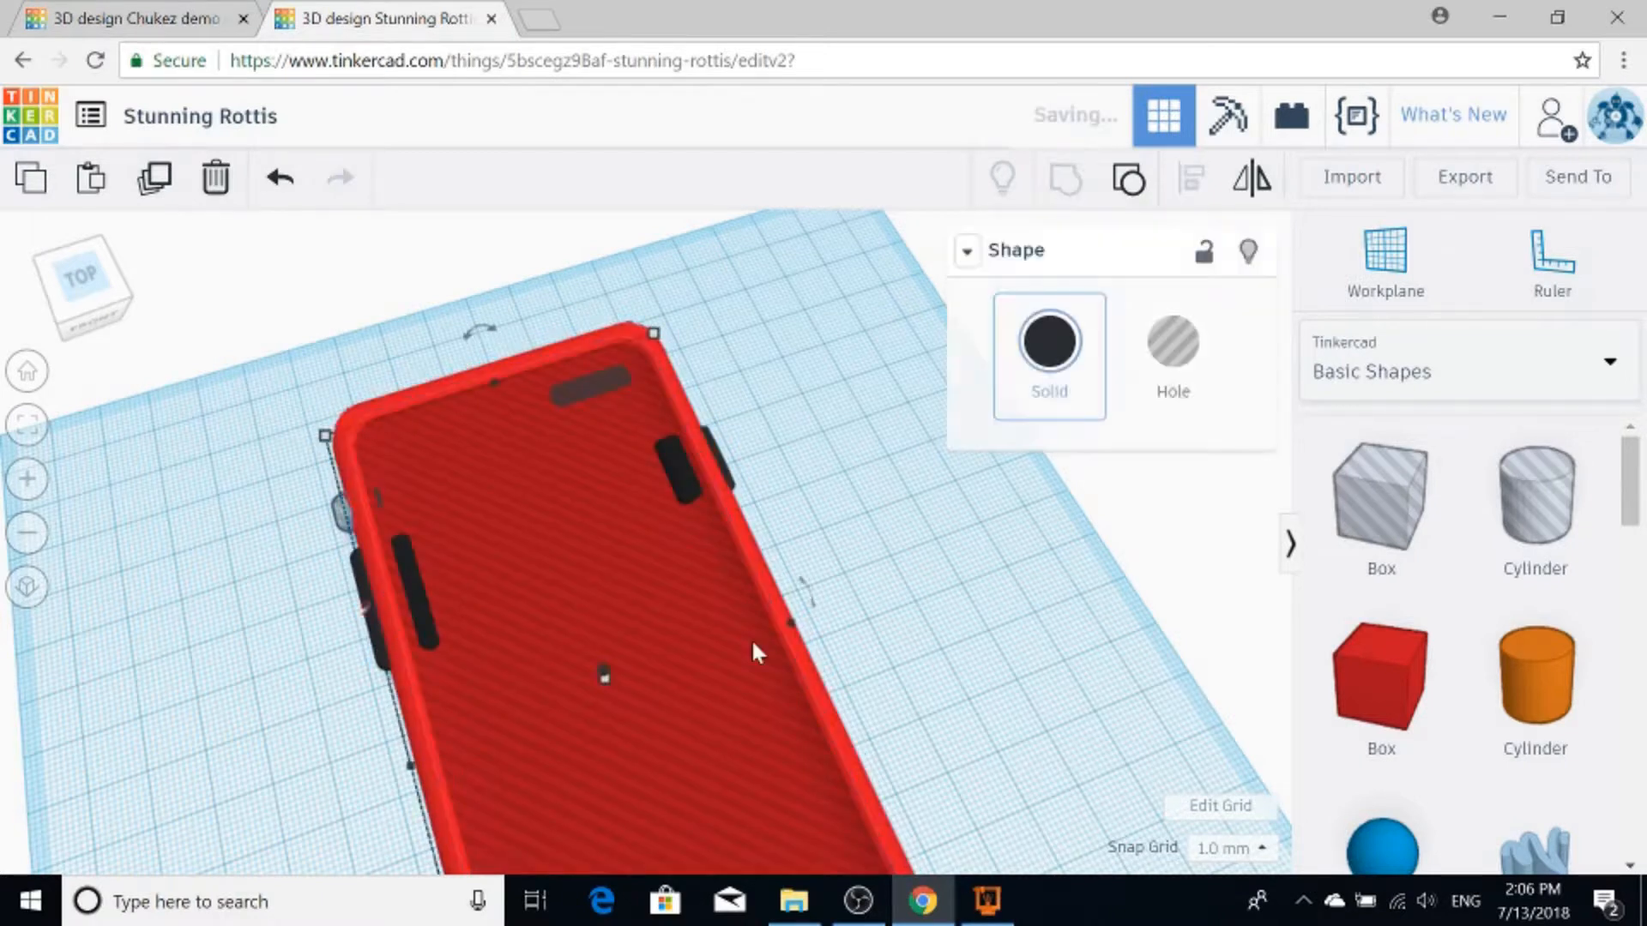
pyautogui.click(1049, 342)
pyautogui.click(1022, 580)
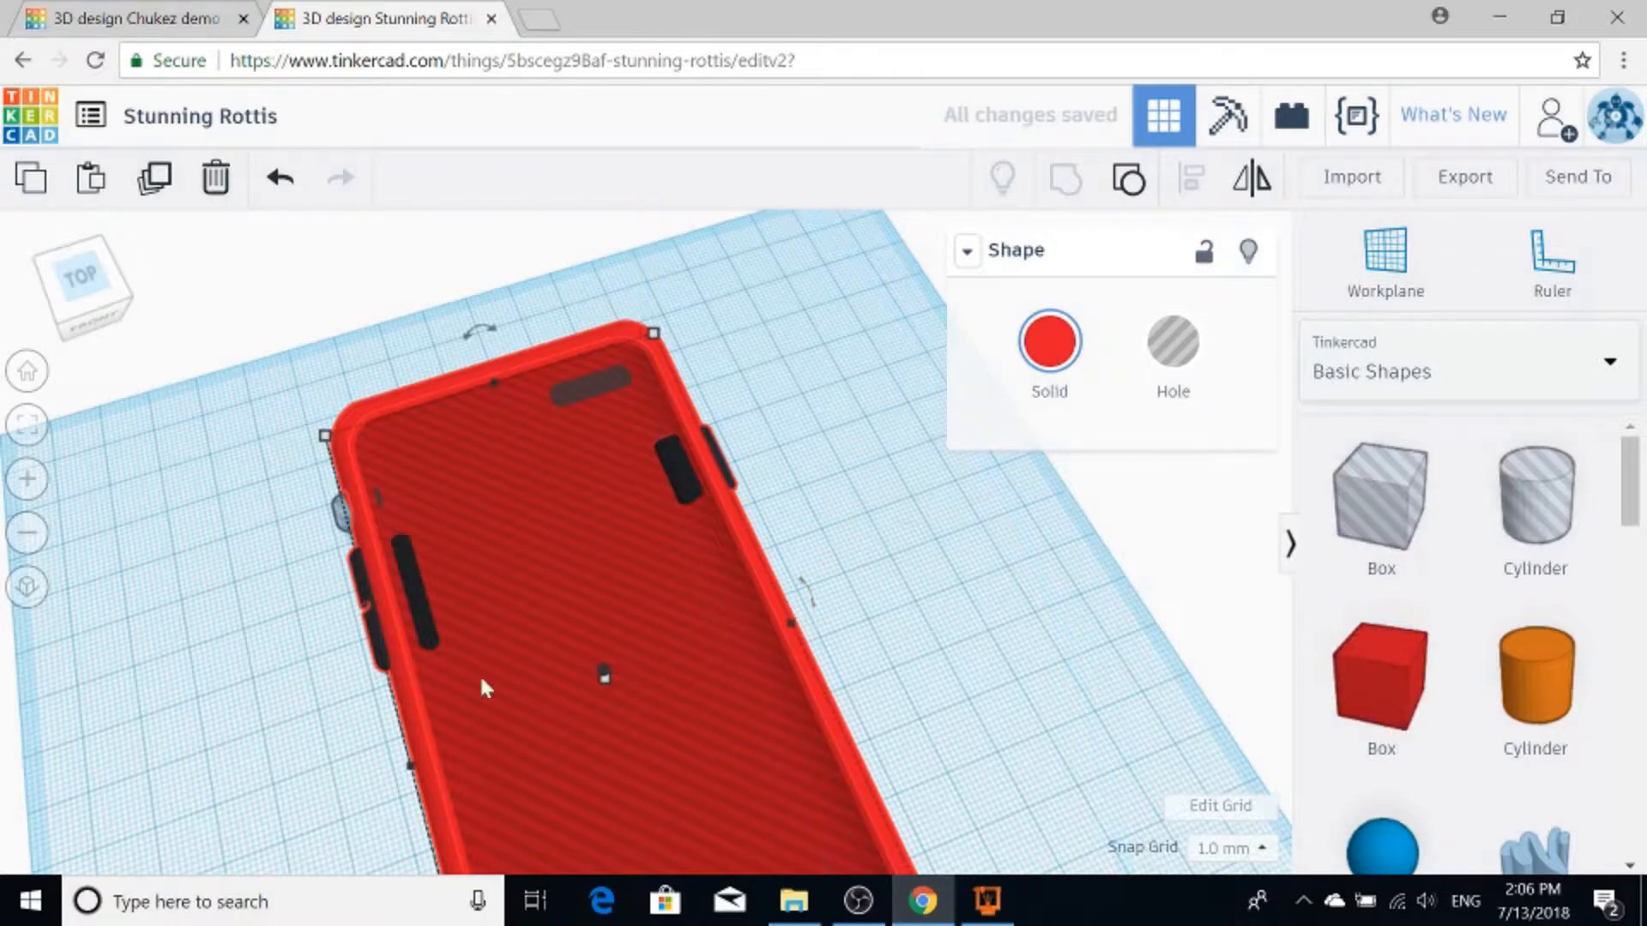
# Step: Group the small side switch hole and the camera hole with the red case to cut their openings
pyautogui.moveTo(254, 719); pyautogui.dragTo(444, 685, button='right')
pyautogui.scroll(5, 594, 610)
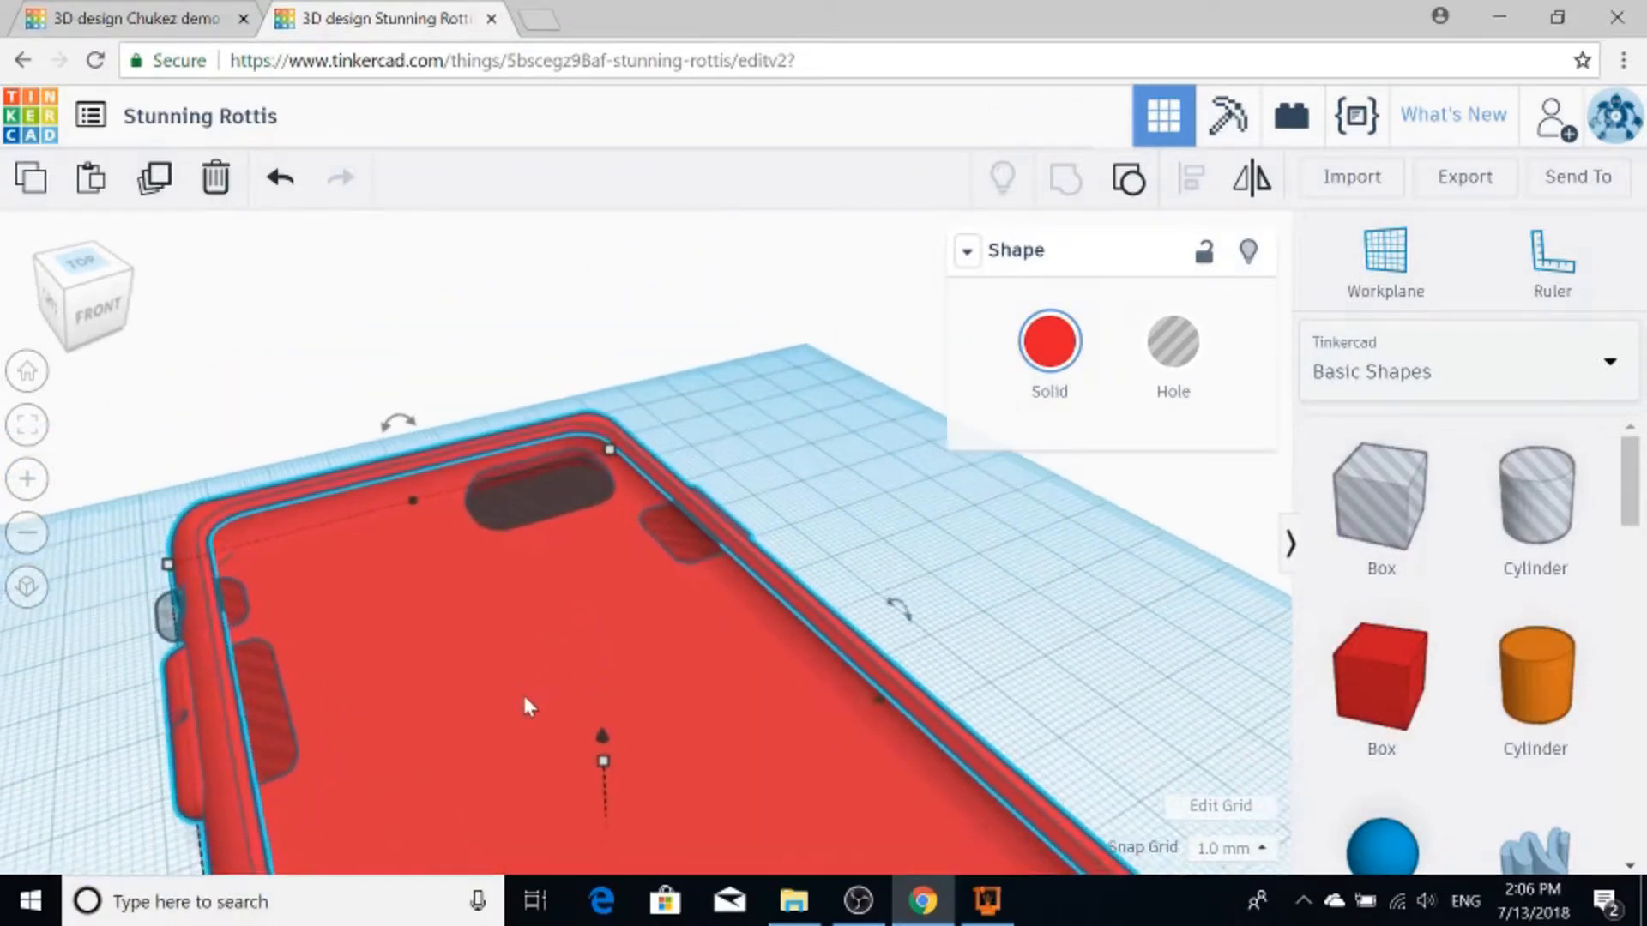
pyautogui.click(156, 622)
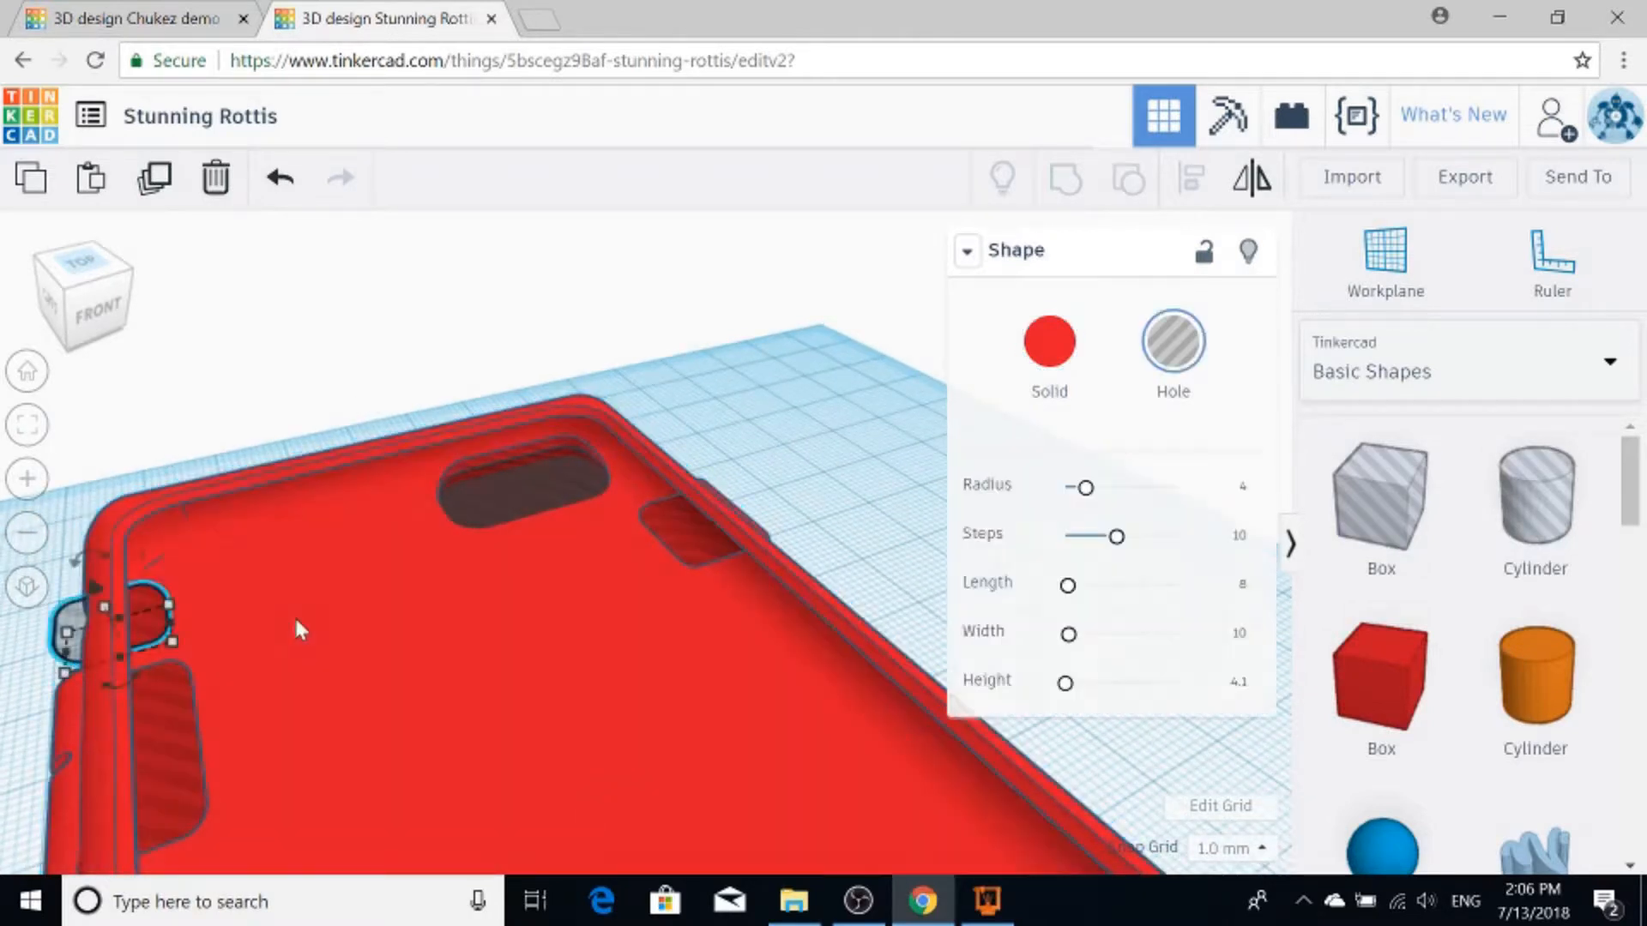
pyautogui.keyDown('shift'); pyautogui.click(526, 496); pyautogui.keyUp('shift')
pyautogui.keyDown('shift'); pyautogui.click(525, 494); pyautogui.keyUp('shift')
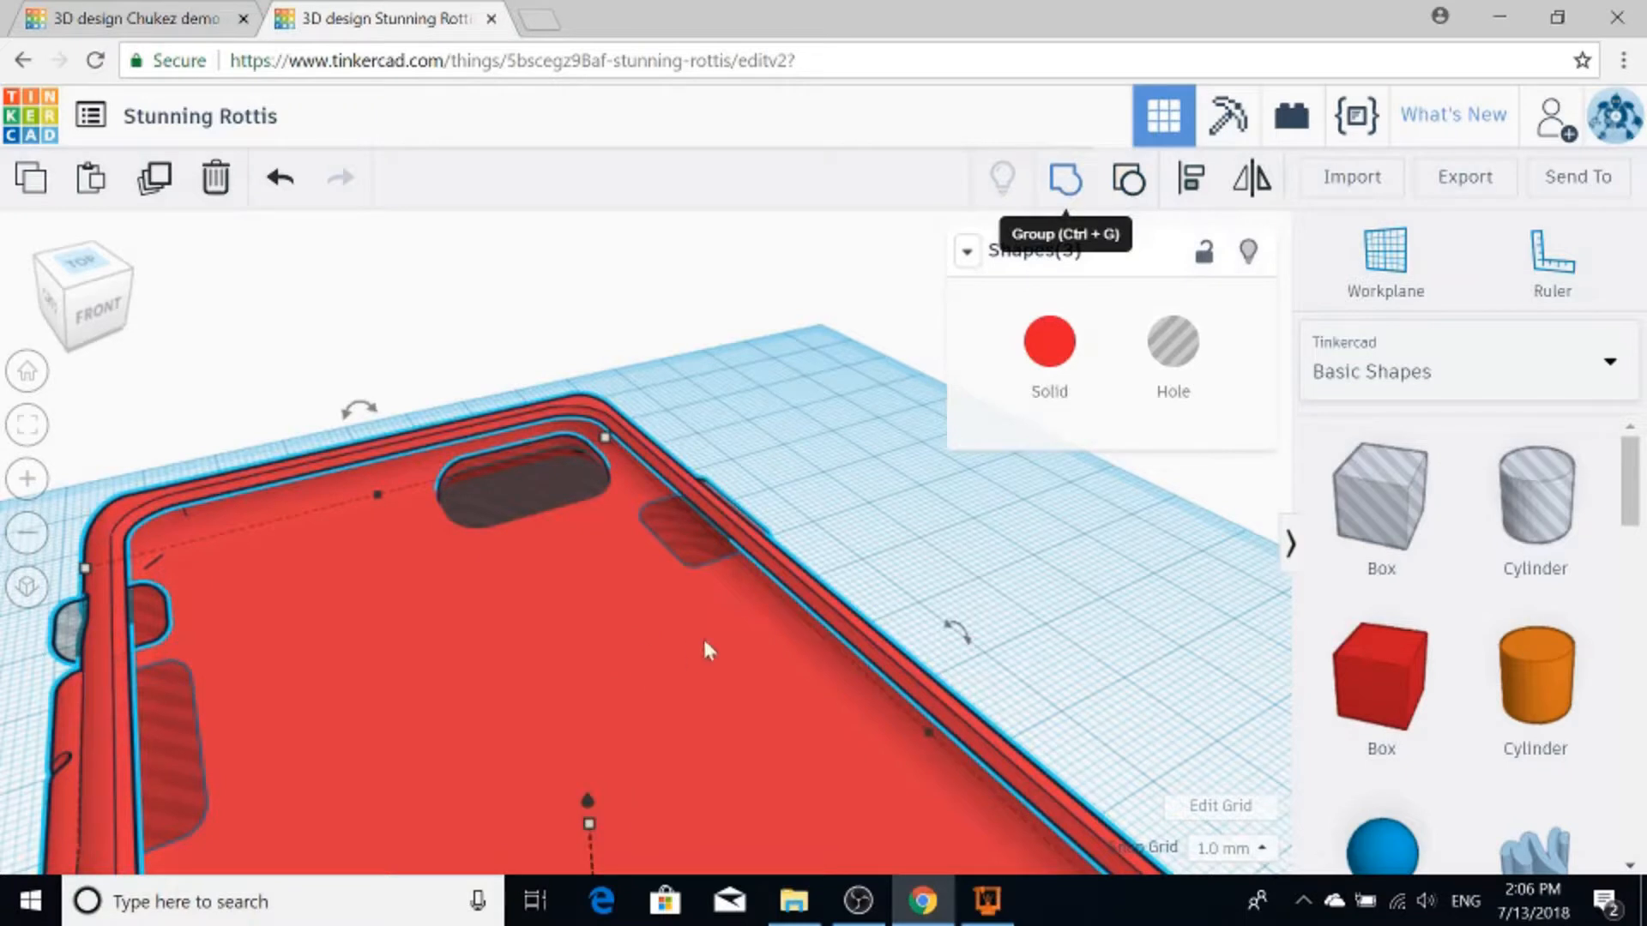
pyautogui.hotkey('ctrl', 'g')
pyautogui.click(819, 612)
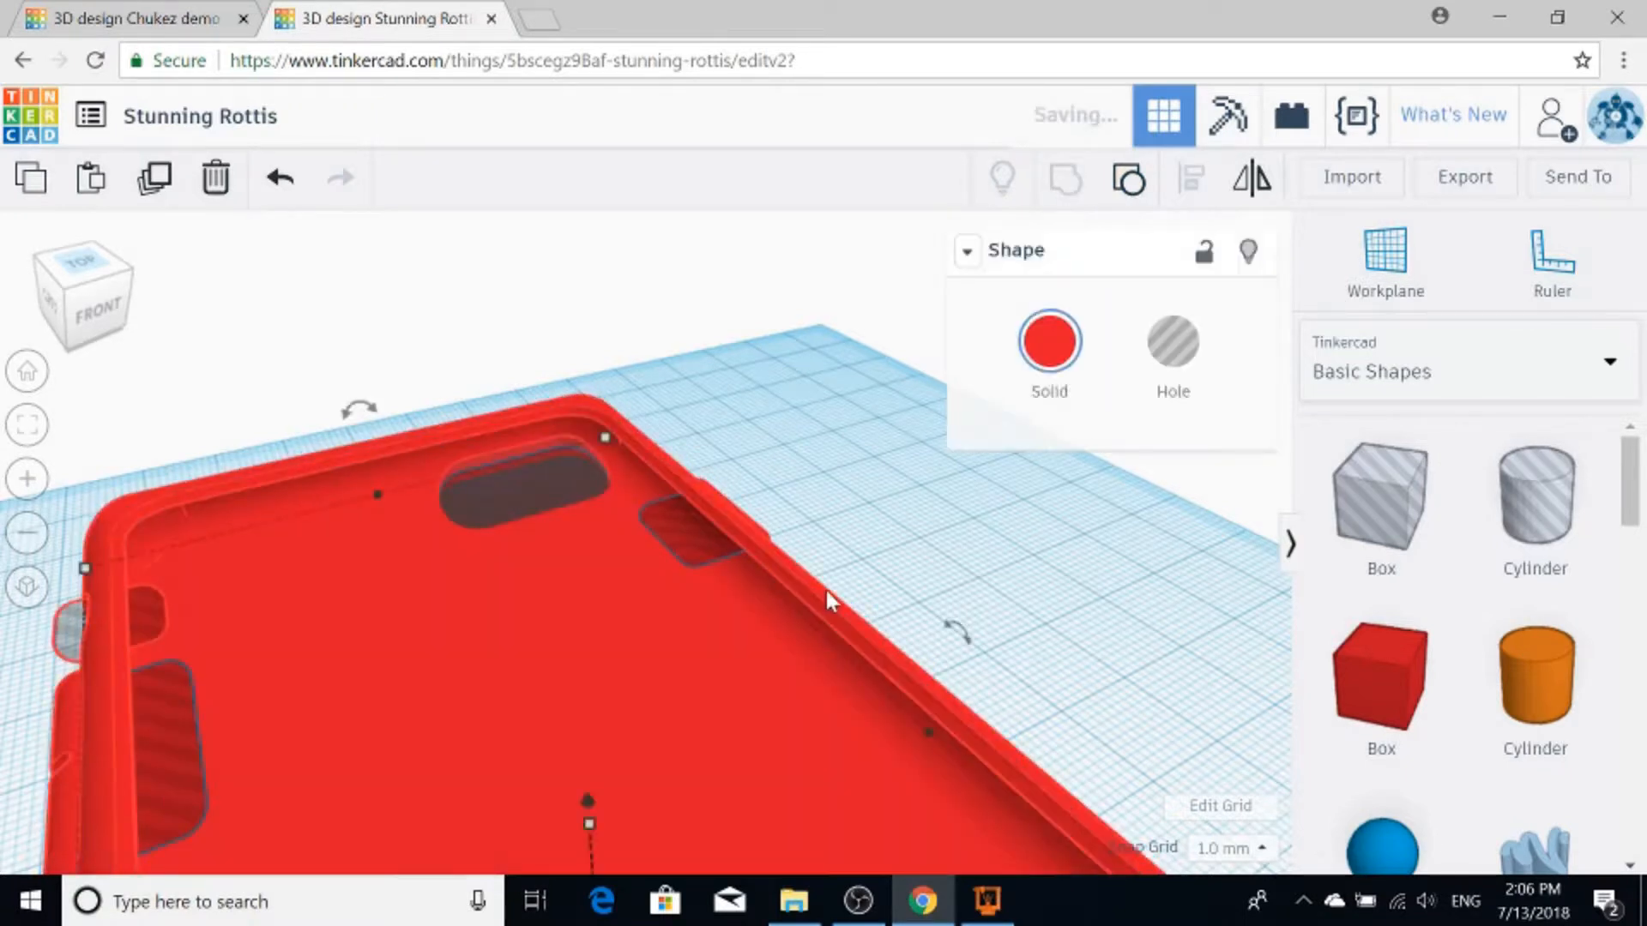
# Step: Group the button recess holes on both sides and the remaining camera hole with the red case
pyautogui.moveTo(386, 412); pyautogui.dragTo(589, 698, button='right')
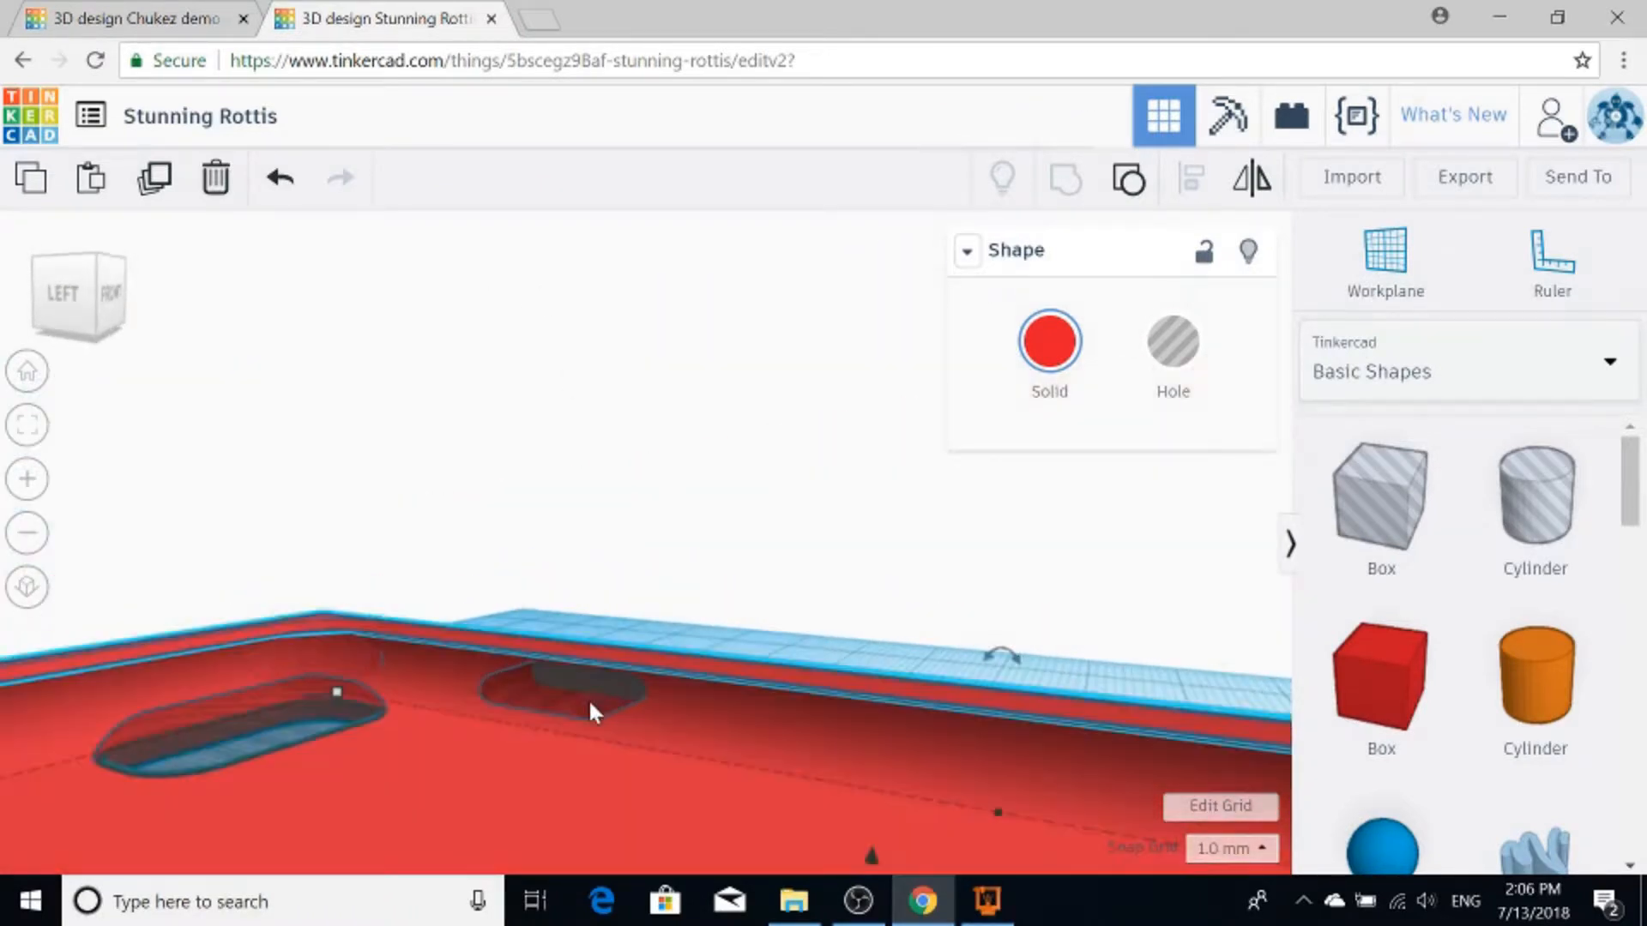
pyautogui.click(317, 704)
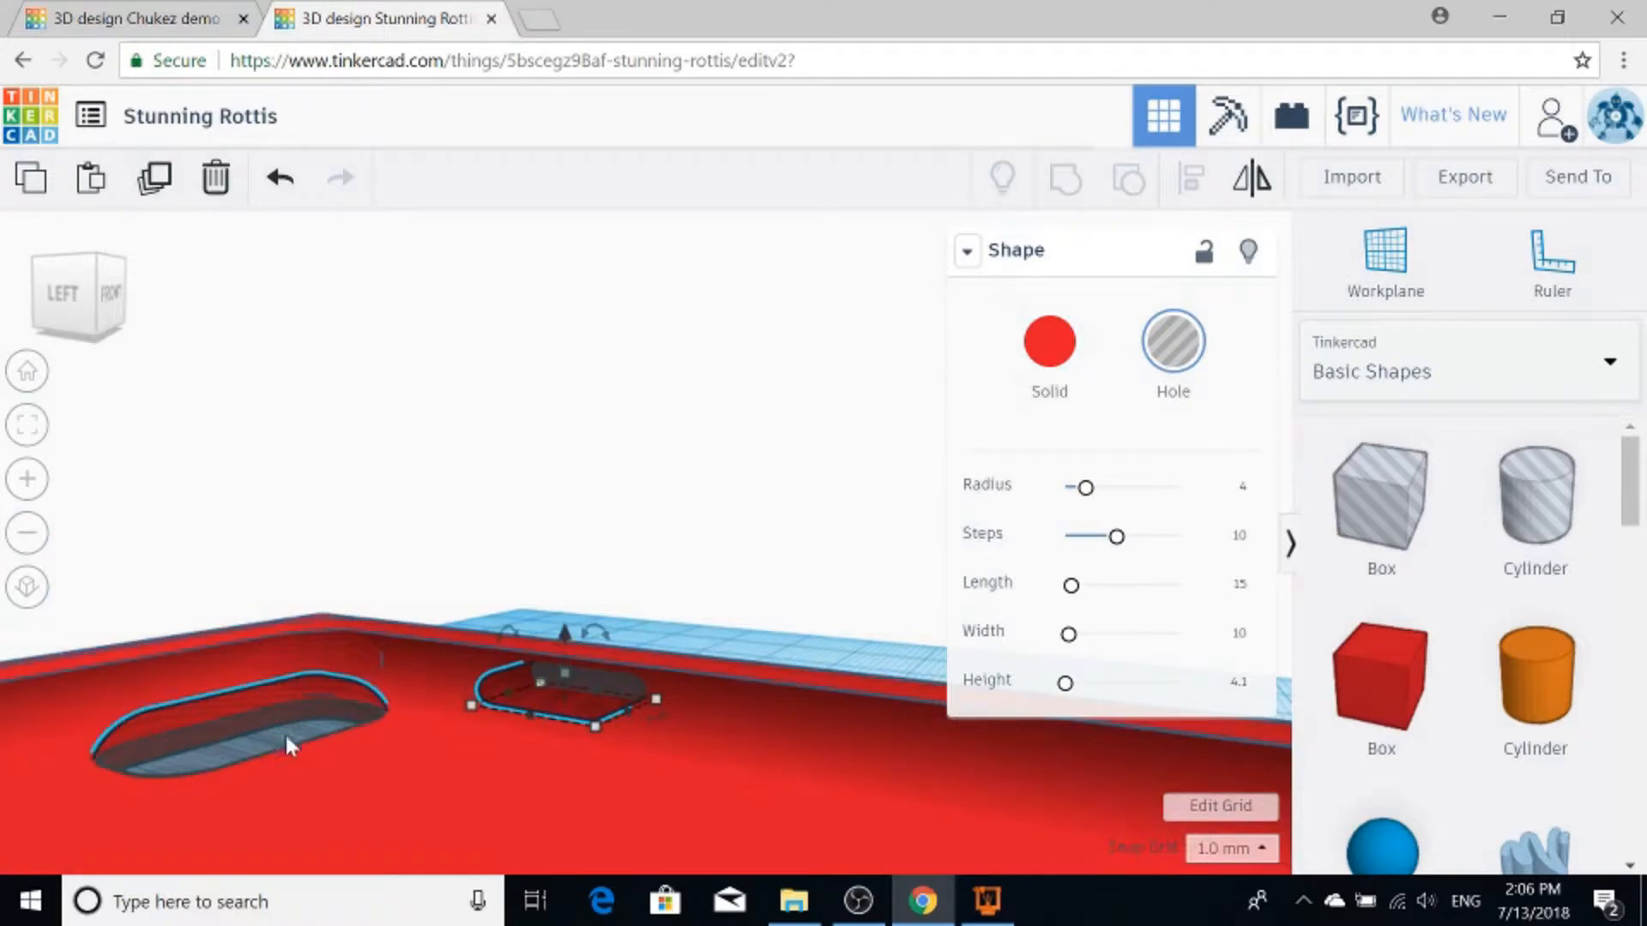
pyautogui.keyDown('shift'); pyautogui.click(284, 732); pyautogui.keyUp('shift')
pyautogui.keyDown('shift'); pyautogui.click(477, 789); pyautogui.keyUp('shift')
pyautogui.click(1065, 178)
pyautogui.moveTo(739, 811); pyautogui.dragTo(223, 619, button='right')
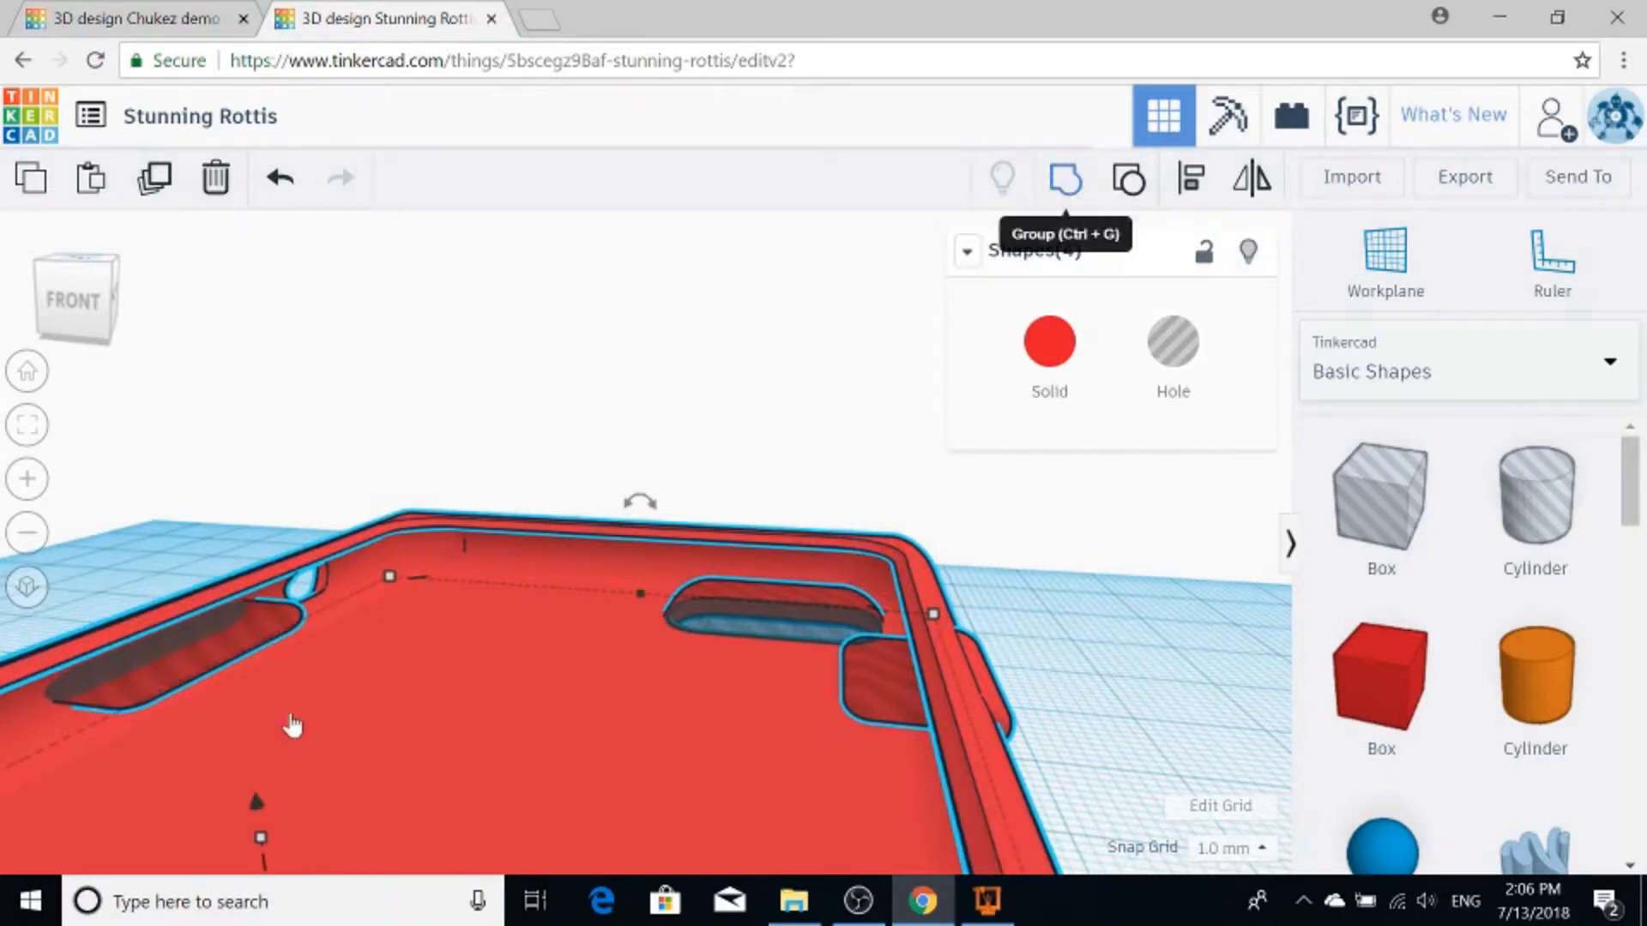
pyautogui.hotkey('ctrl', 'g')
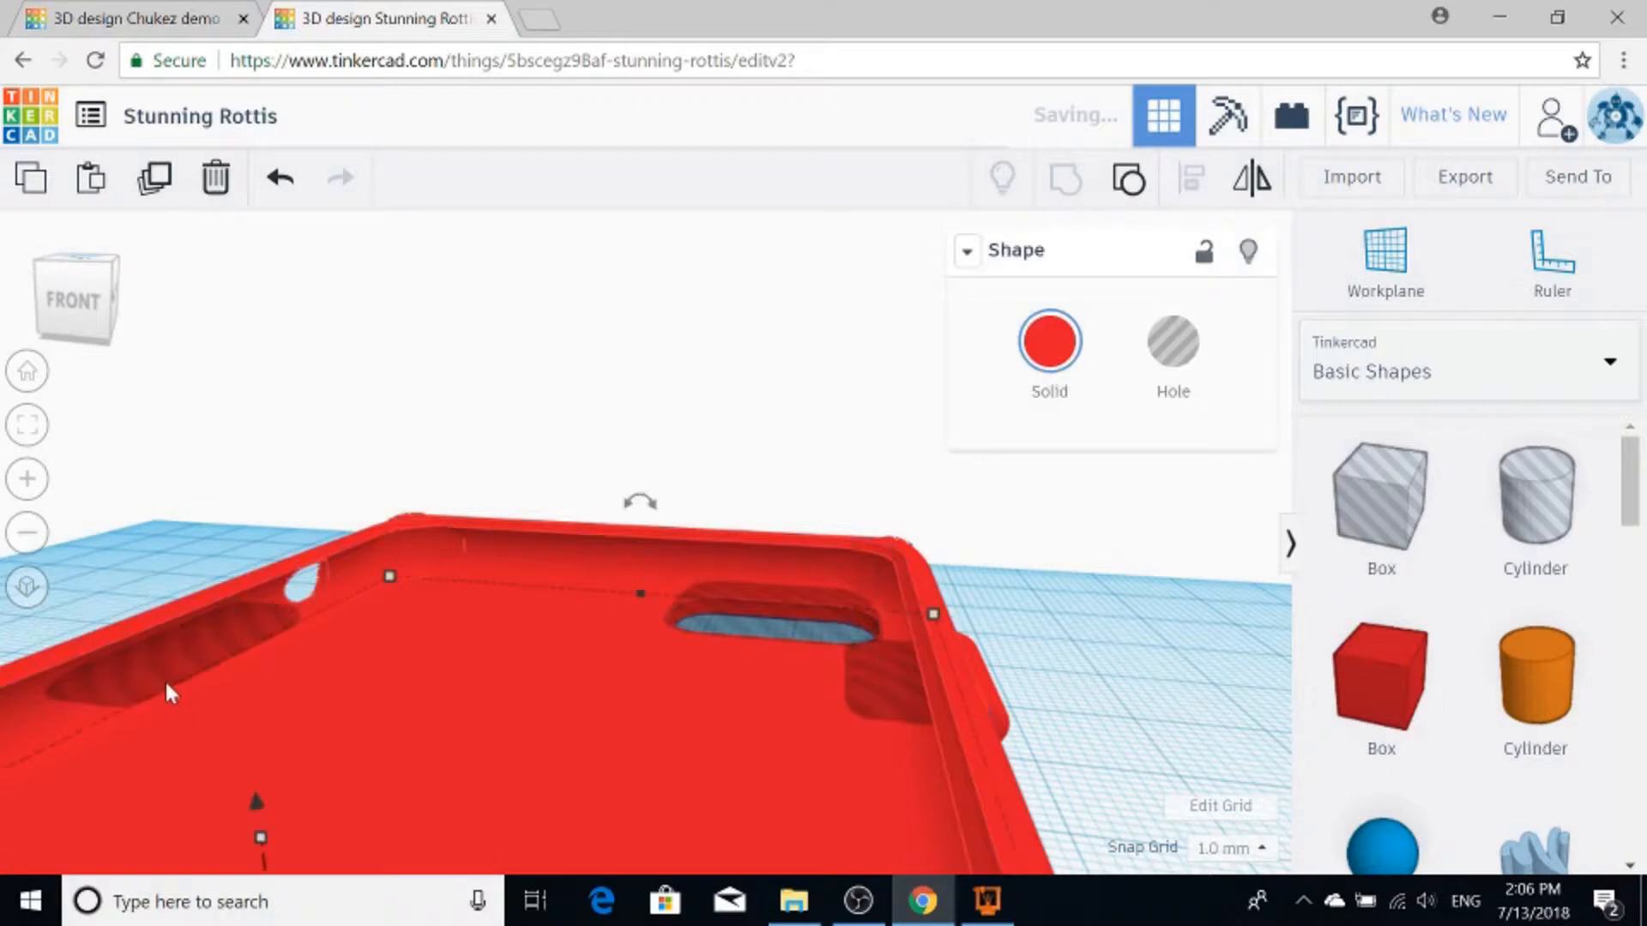
# Step: Group the remaining button shapes on both sides with the red case
pyautogui.moveTo(650, 743); pyautogui.dragTo(858, 725, button='right')
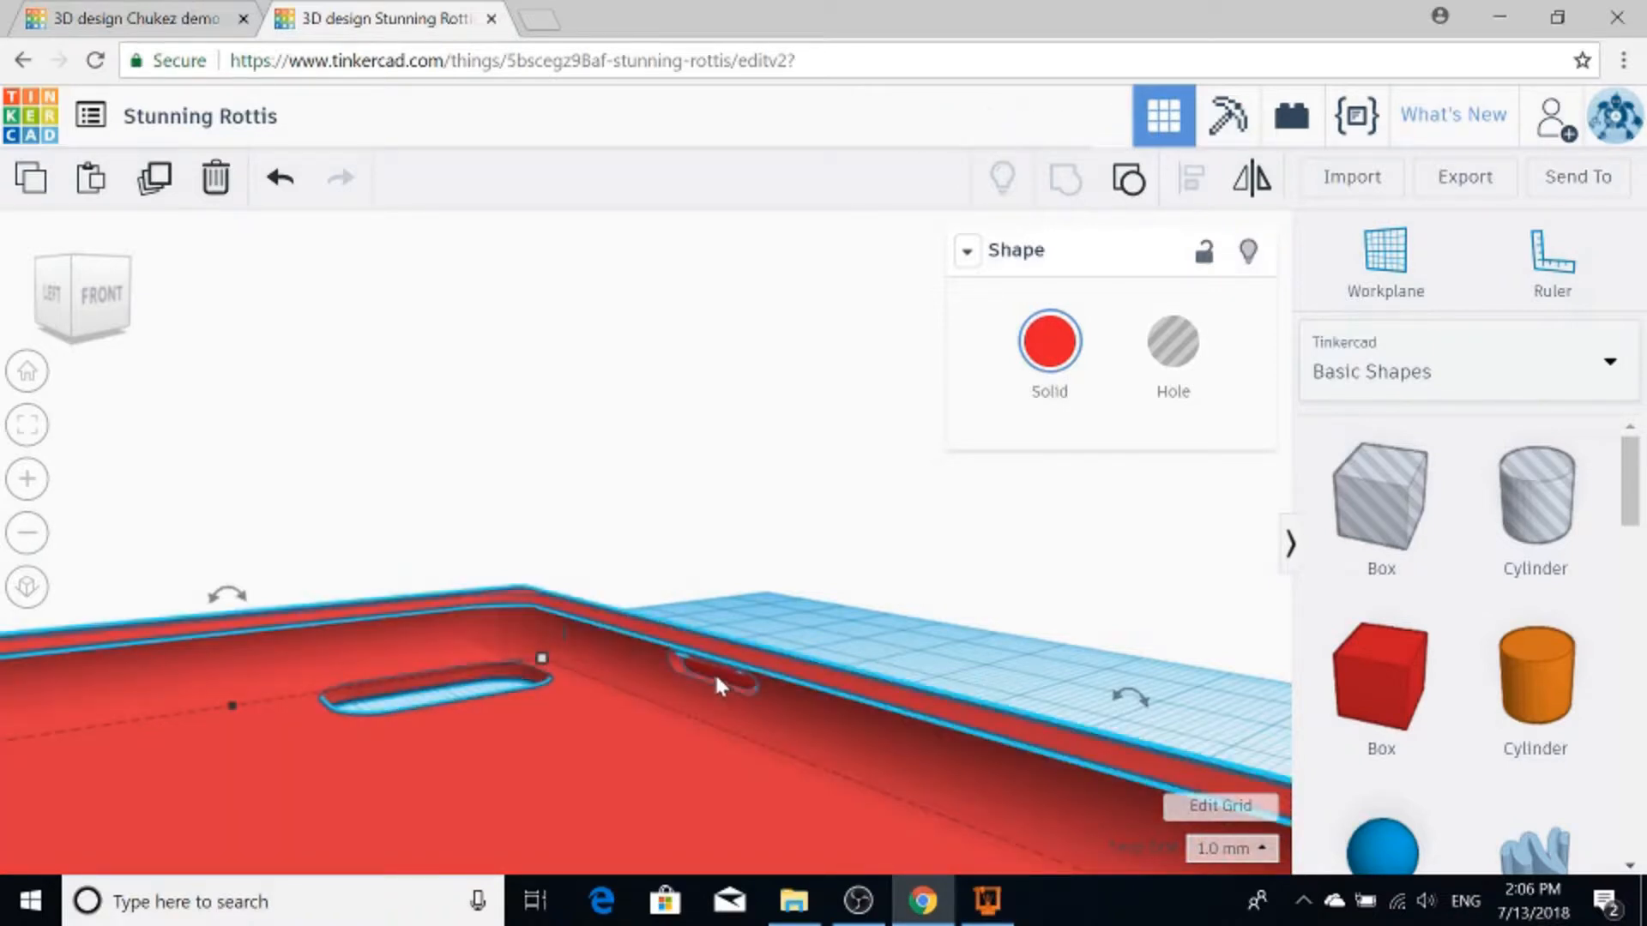
pyautogui.click(714, 672)
pyautogui.moveTo(641, 710); pyautogui.dragTo(304, 676, button='right')
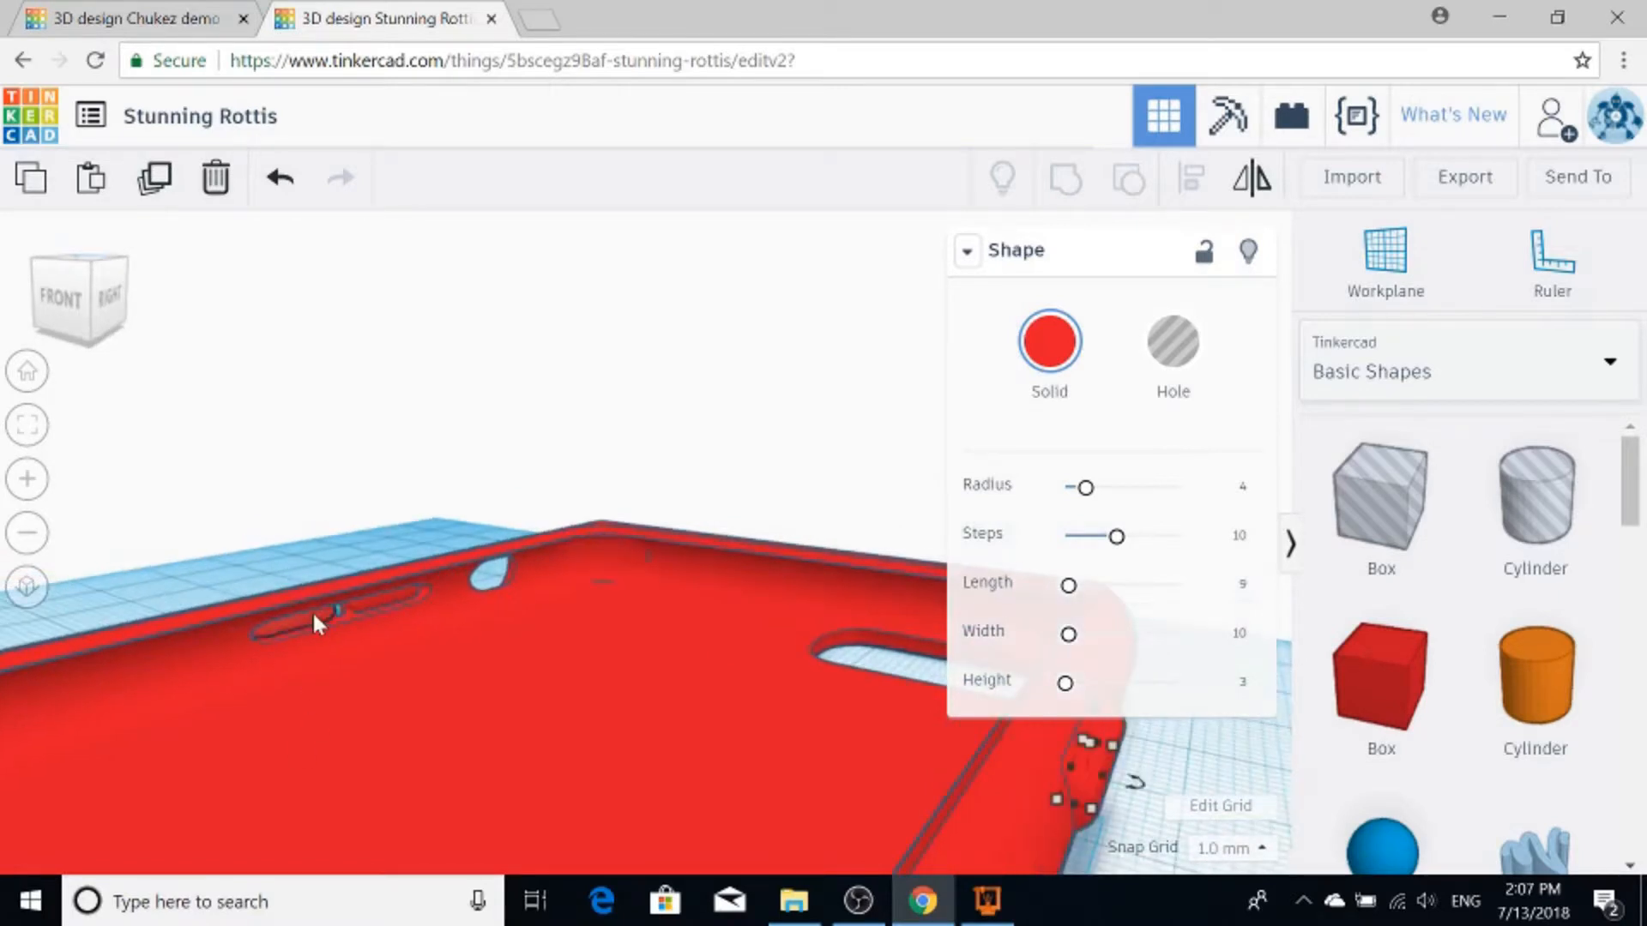
pyautogui.keyDown('shift'); pyautogui.click(363, 597); pyautogui.keyUp('shift')
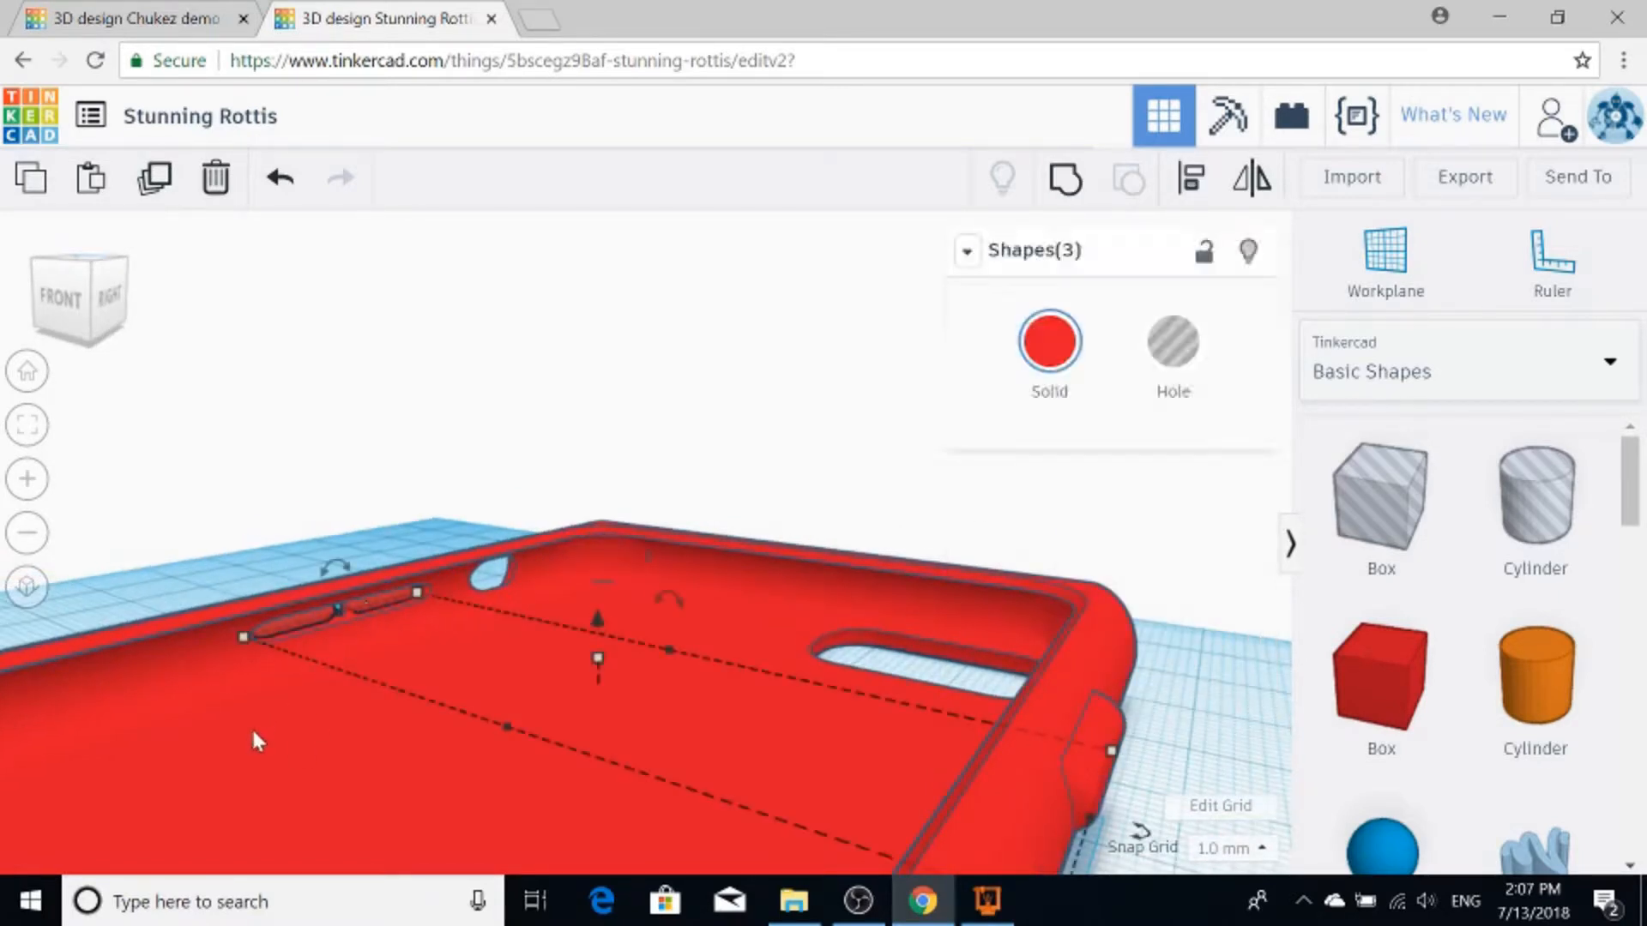
pyautogui.keyDown('shift'); pyautogui.click(255, 736); pyautogui.keyUp('shift')
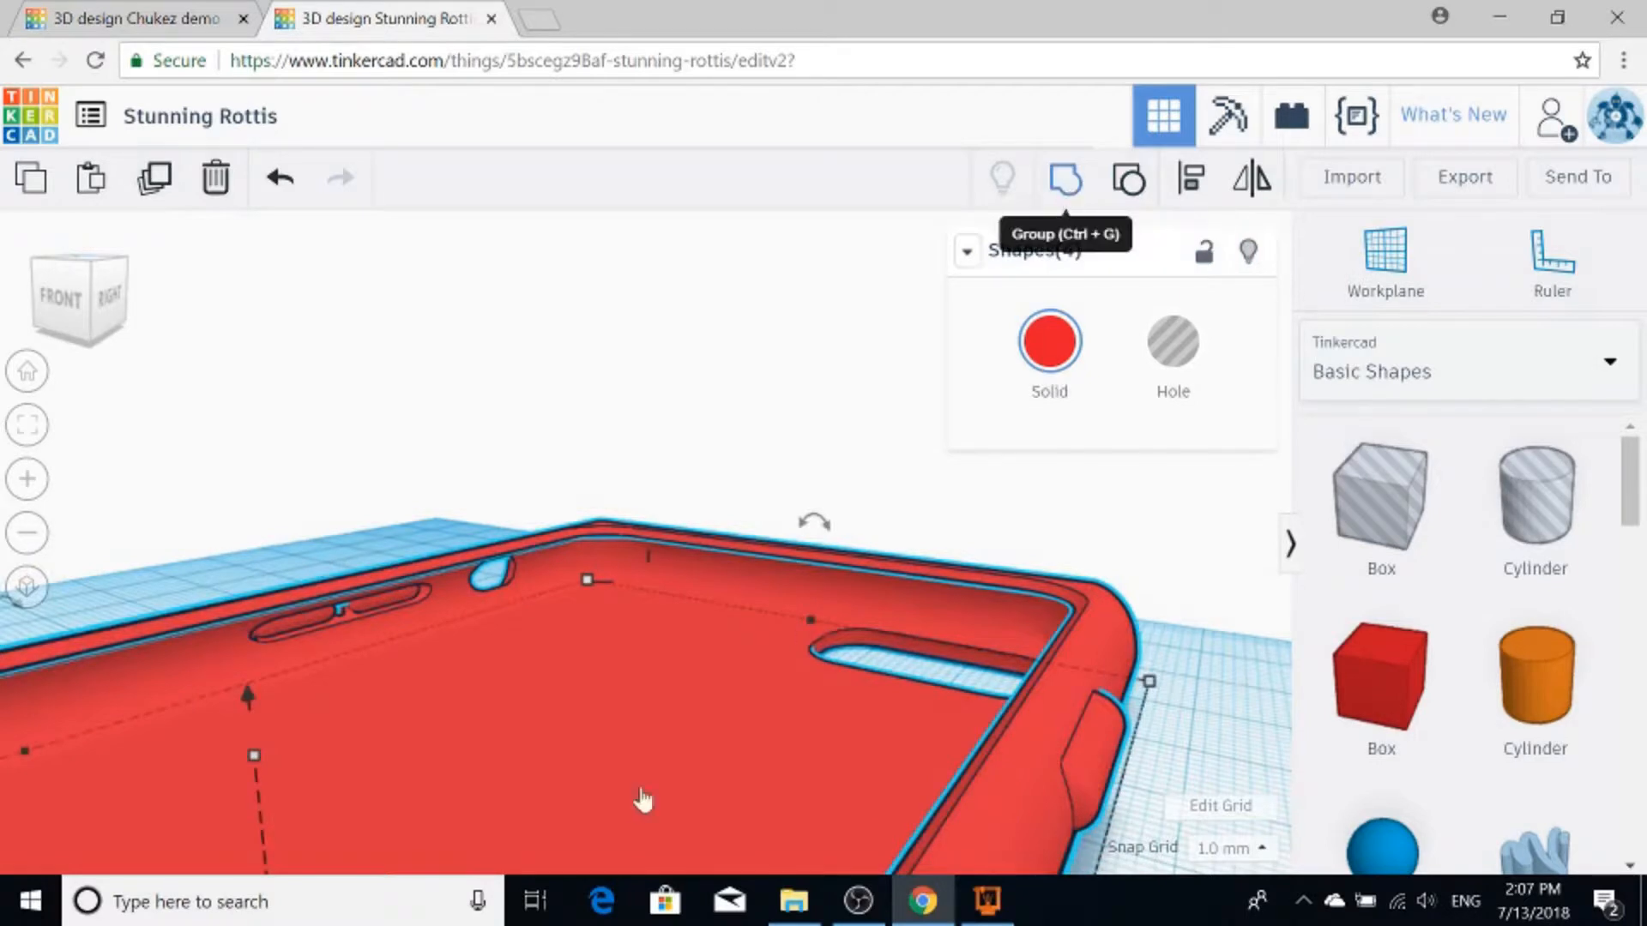
pyautogui.hotkey('ctrl', 'g')
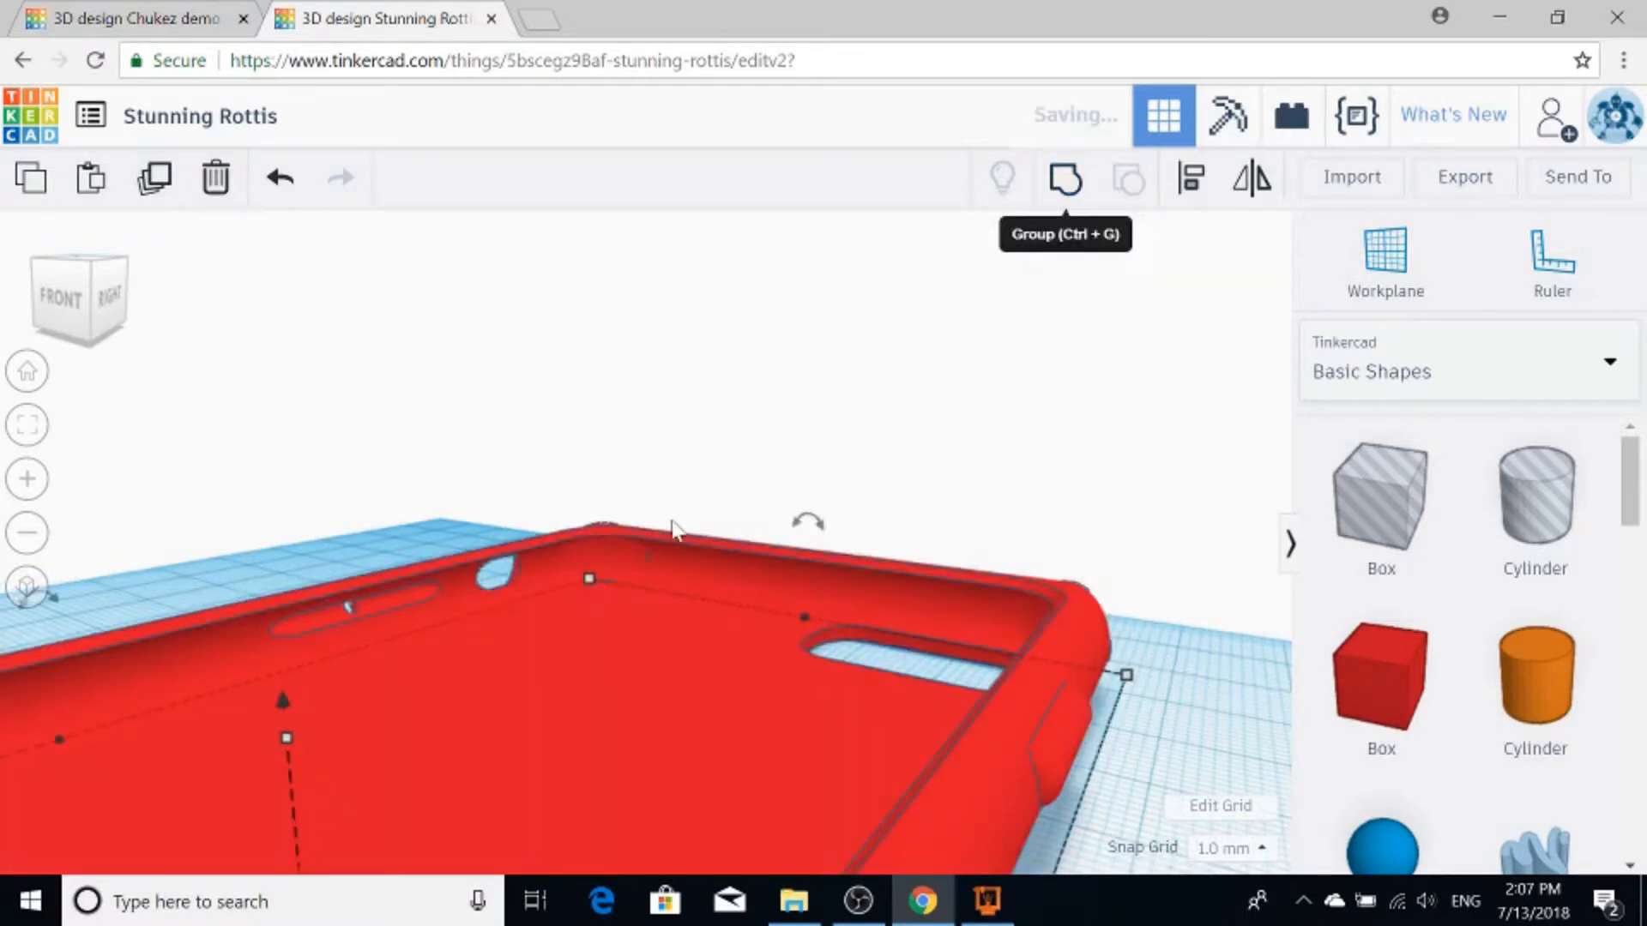
# Step: Group the remaining hole shape with the red case and check the face and Chukez.com text on its underside
pyautogui.moveTo(769, 516); pyautogui.dragTo(655, 772)
pyautogui.moveTo(643, 762); pyautogui.dragTo(454, 773, button='right')
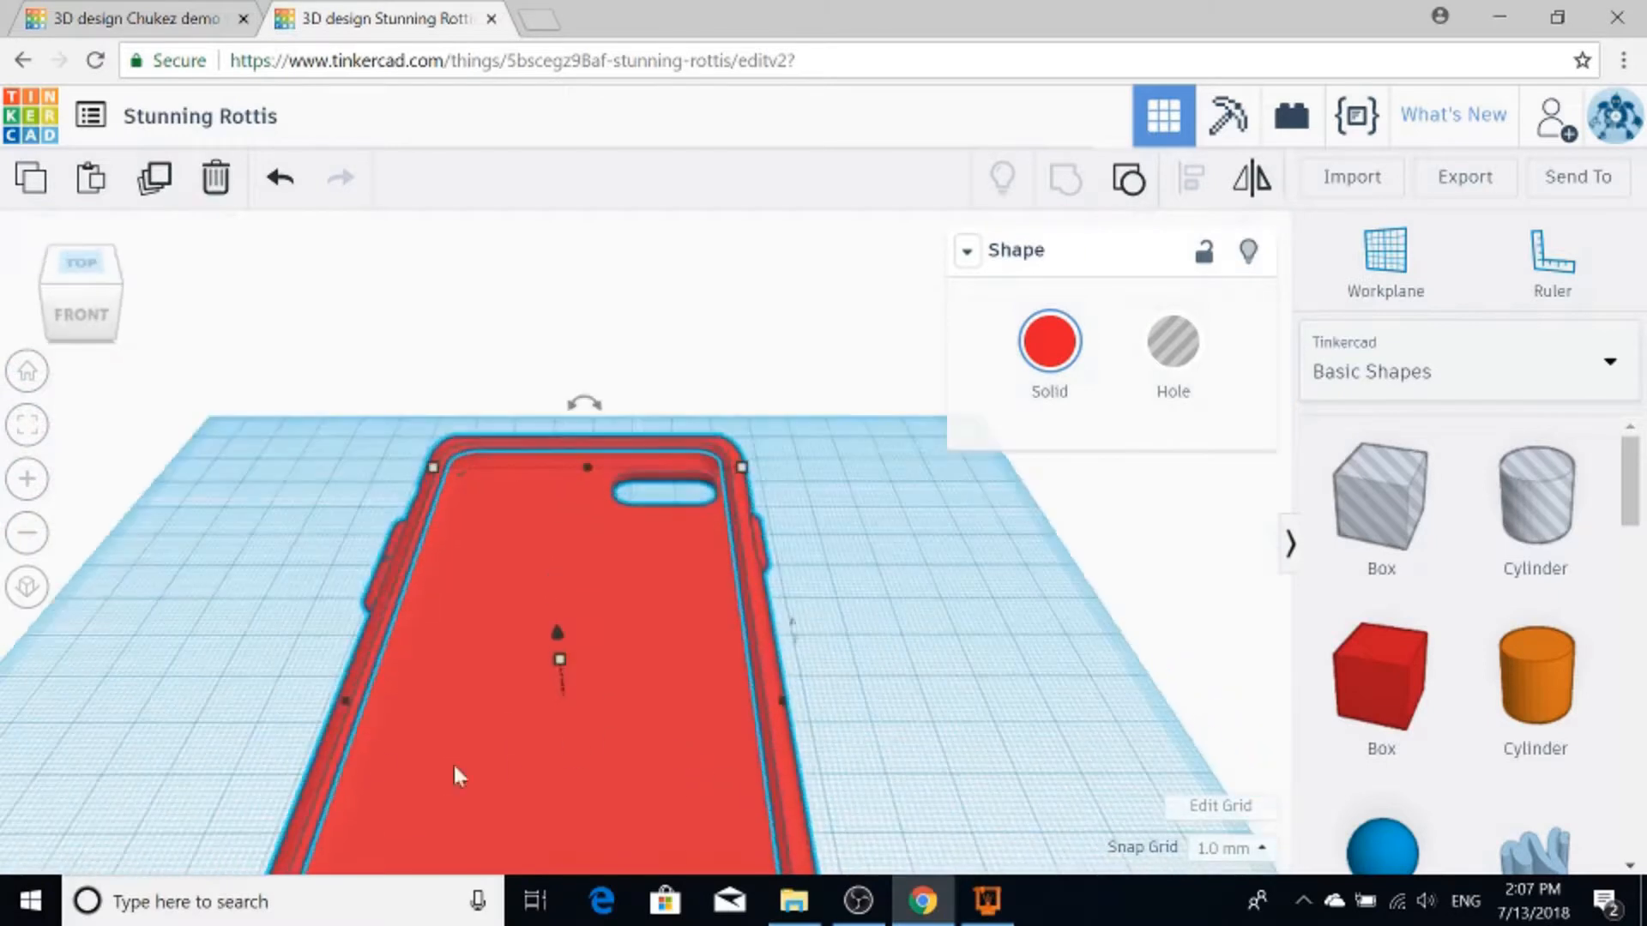
pyautogui.moveTo(290, 710); pyautogui.dragTo(616, 800)
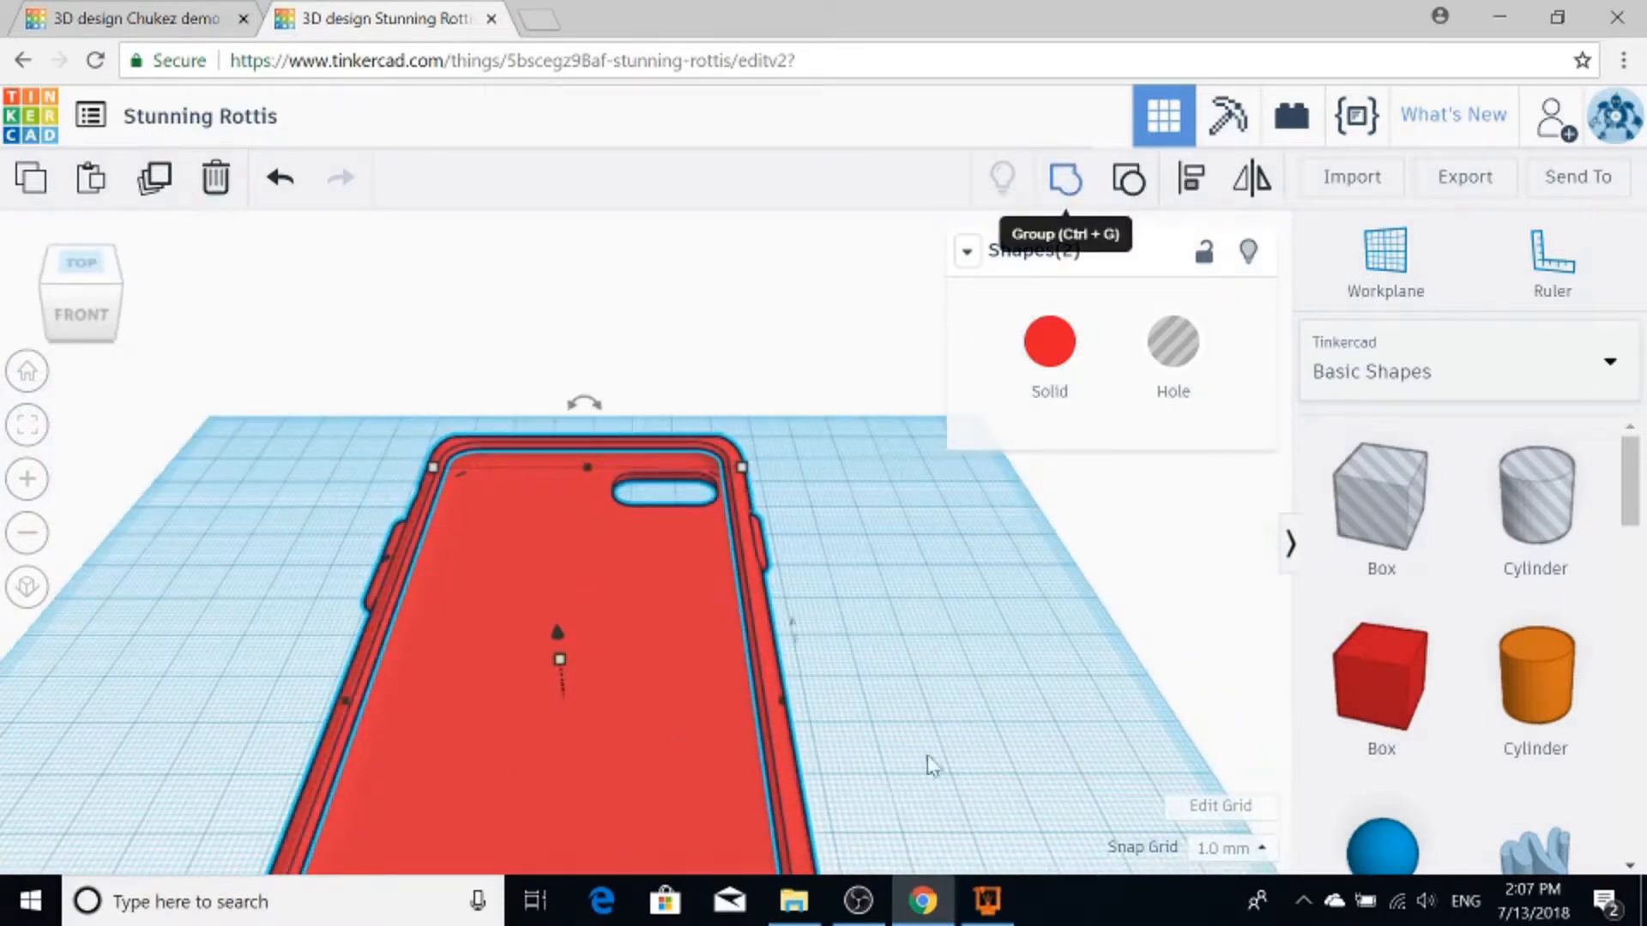
pyautogui.hotkey('ctrl', 'g')
pyautogui.moveTo(923, 614); pyautogui.dragTo(944, 513, button='right')
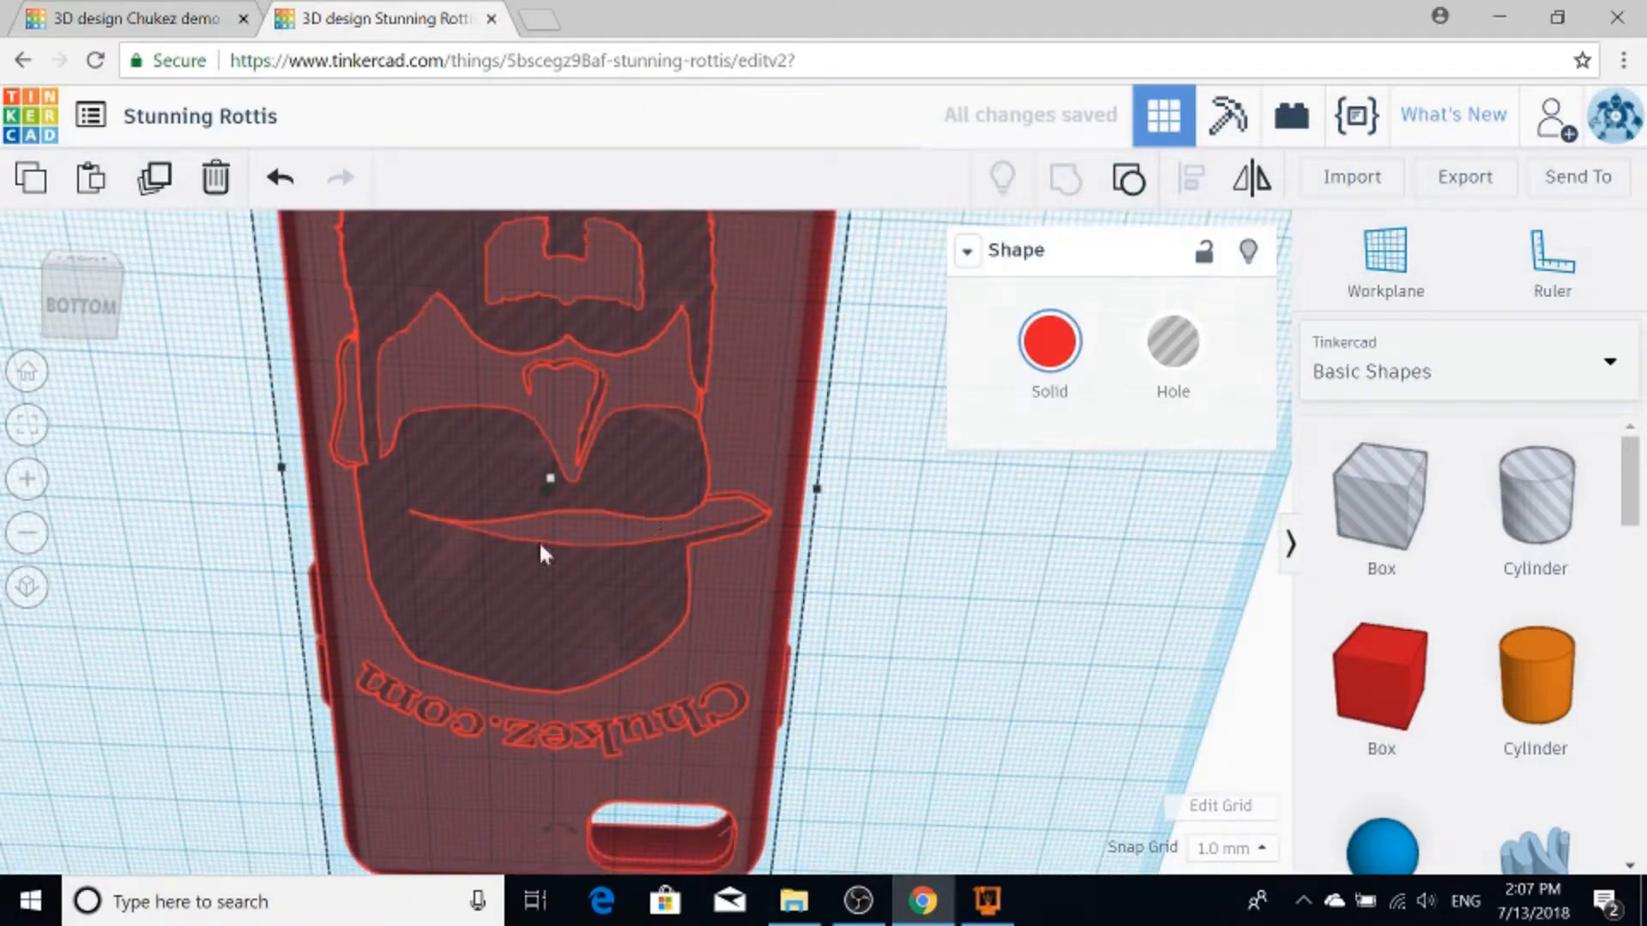
pyautogui.moveTo(867, 525); pyautogui.dragTo(598, 676, button='right')
pyautogui.scroll(-5, 837, 659)
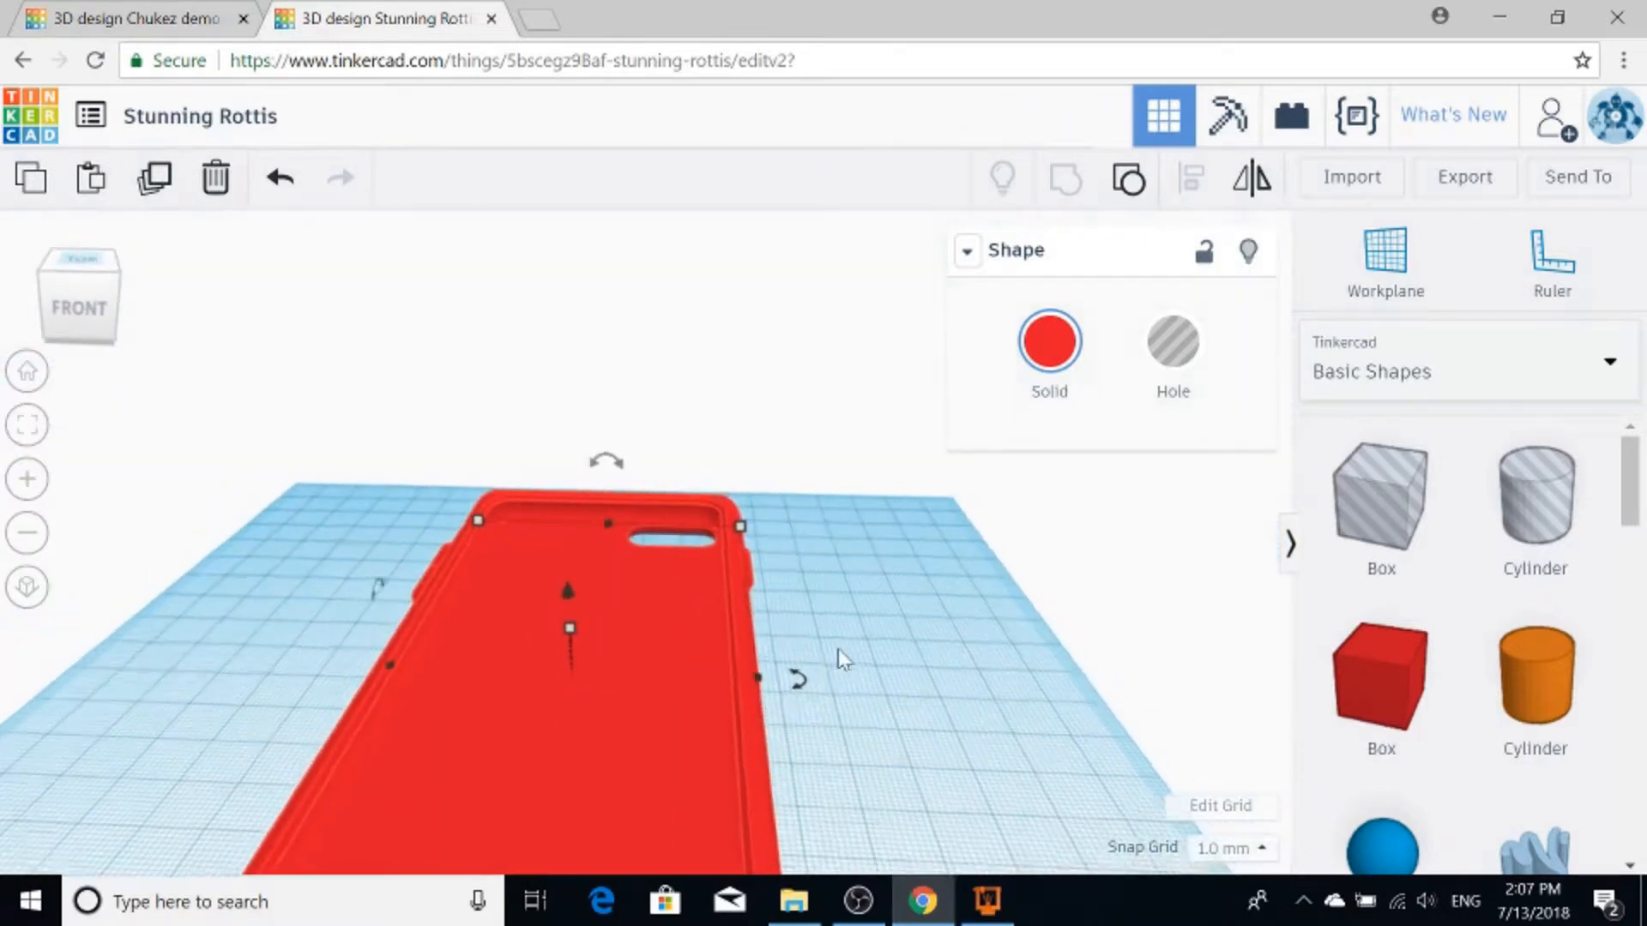
# Step: Undo the last change to the case and export the selected shape as an .STL file for 3D printing
pyautogui.moveTo(617, 476); pyautogui.dragTo(515, 510)
pyautogui.hotkey('ctrl', 'z')
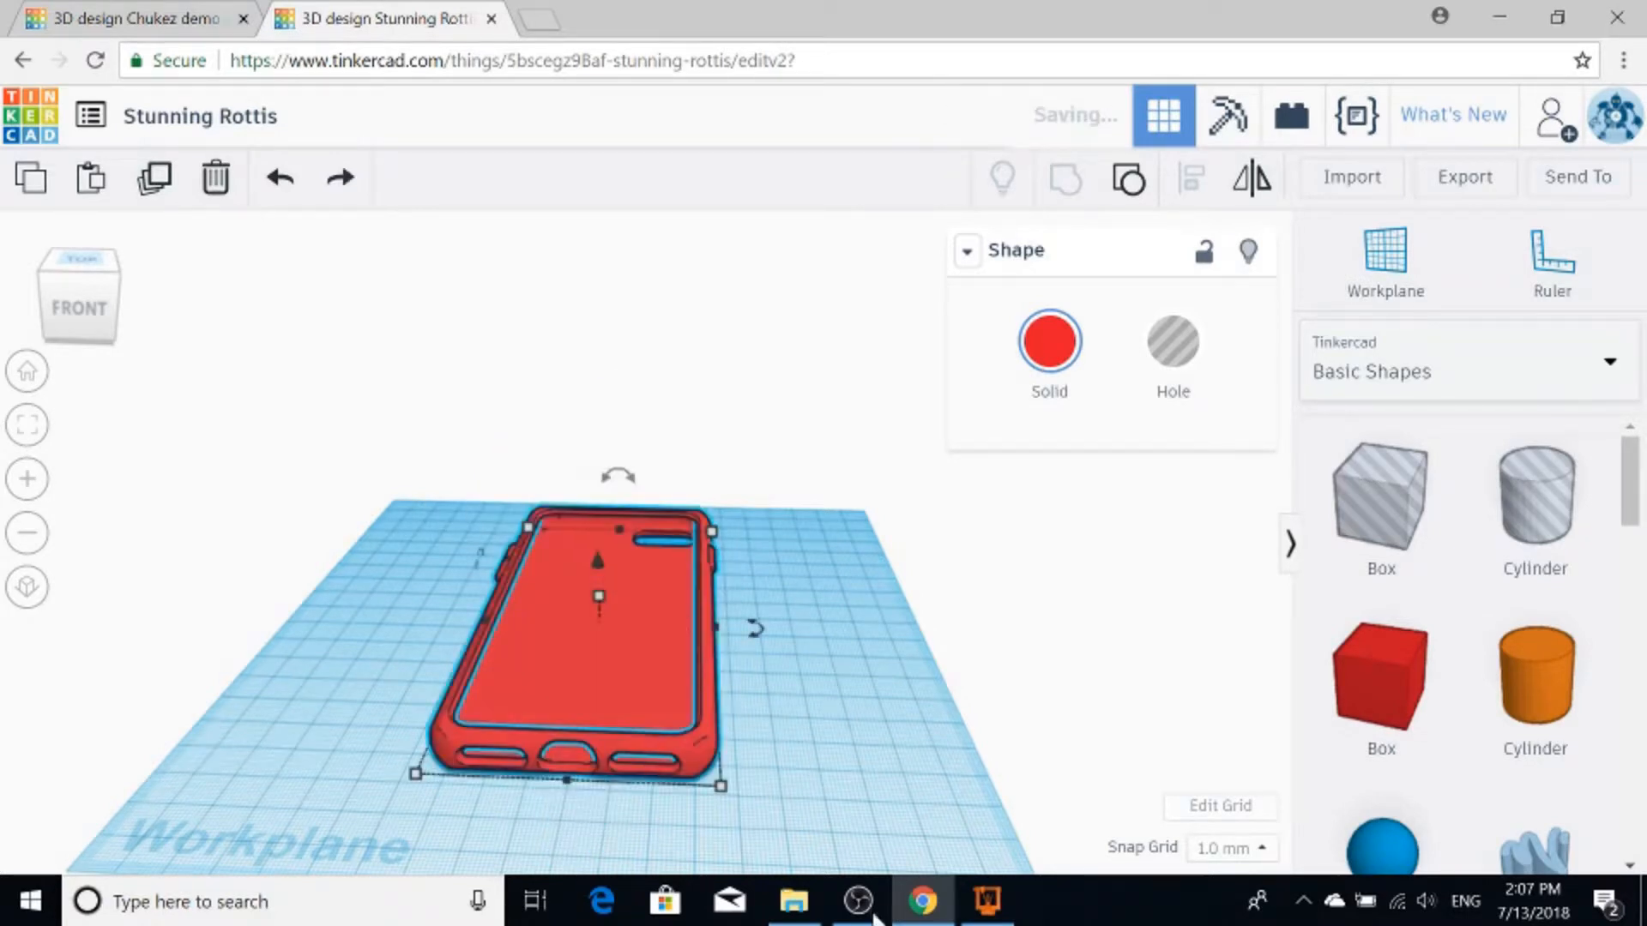
pyautogui.click(1449, 187)
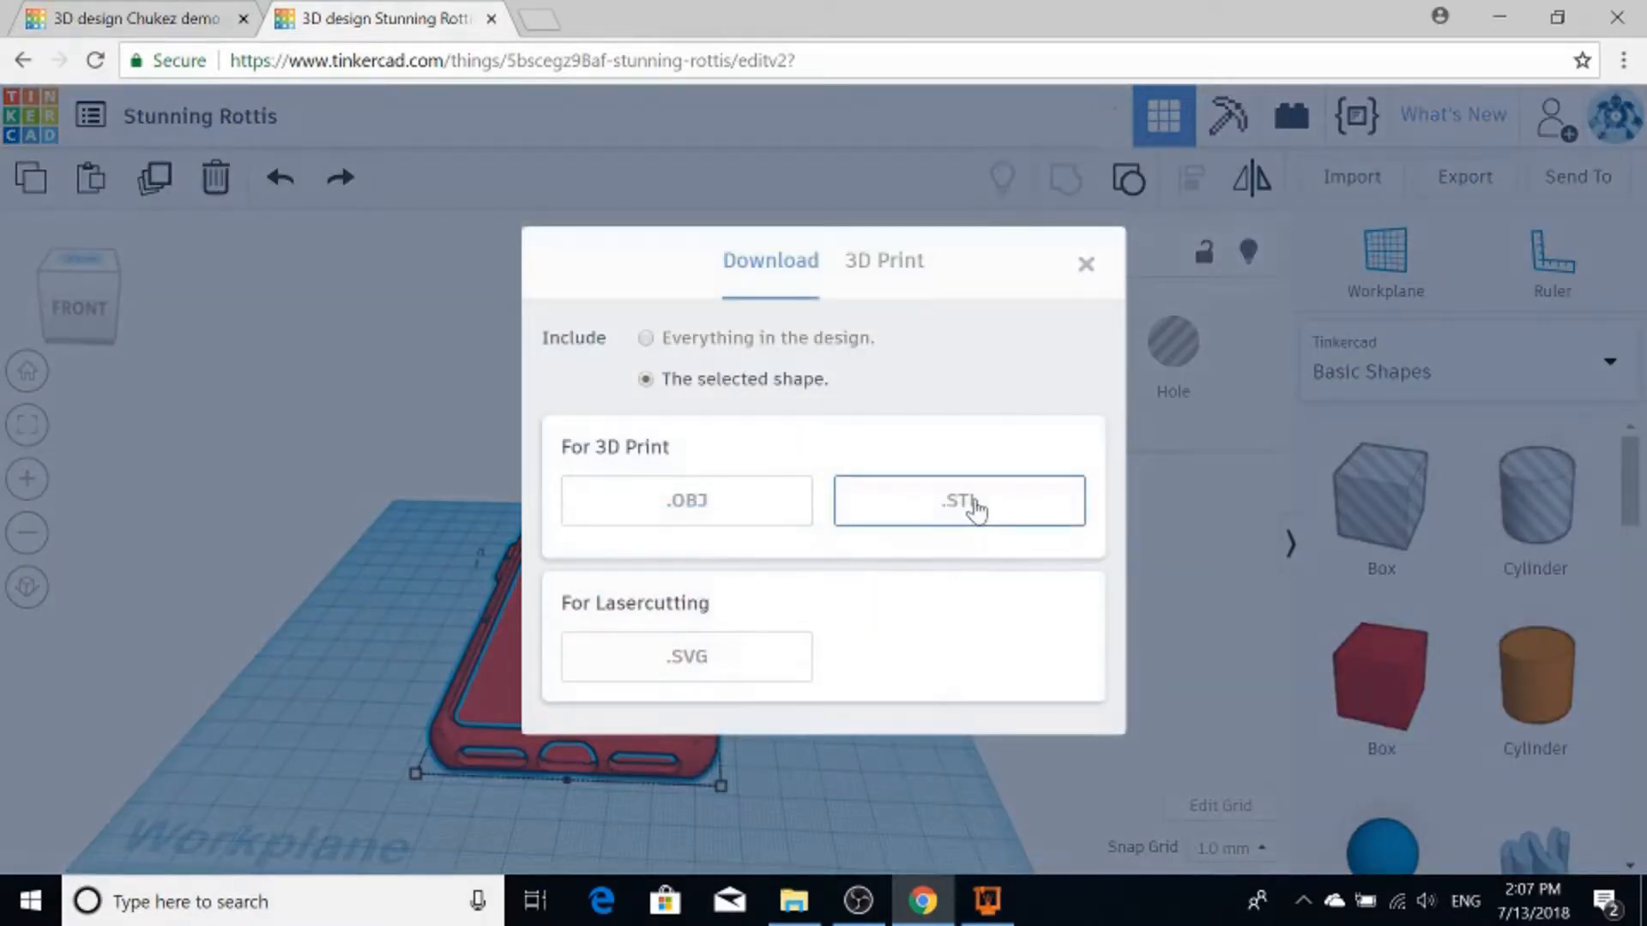
pyautogui.click(976, 506)
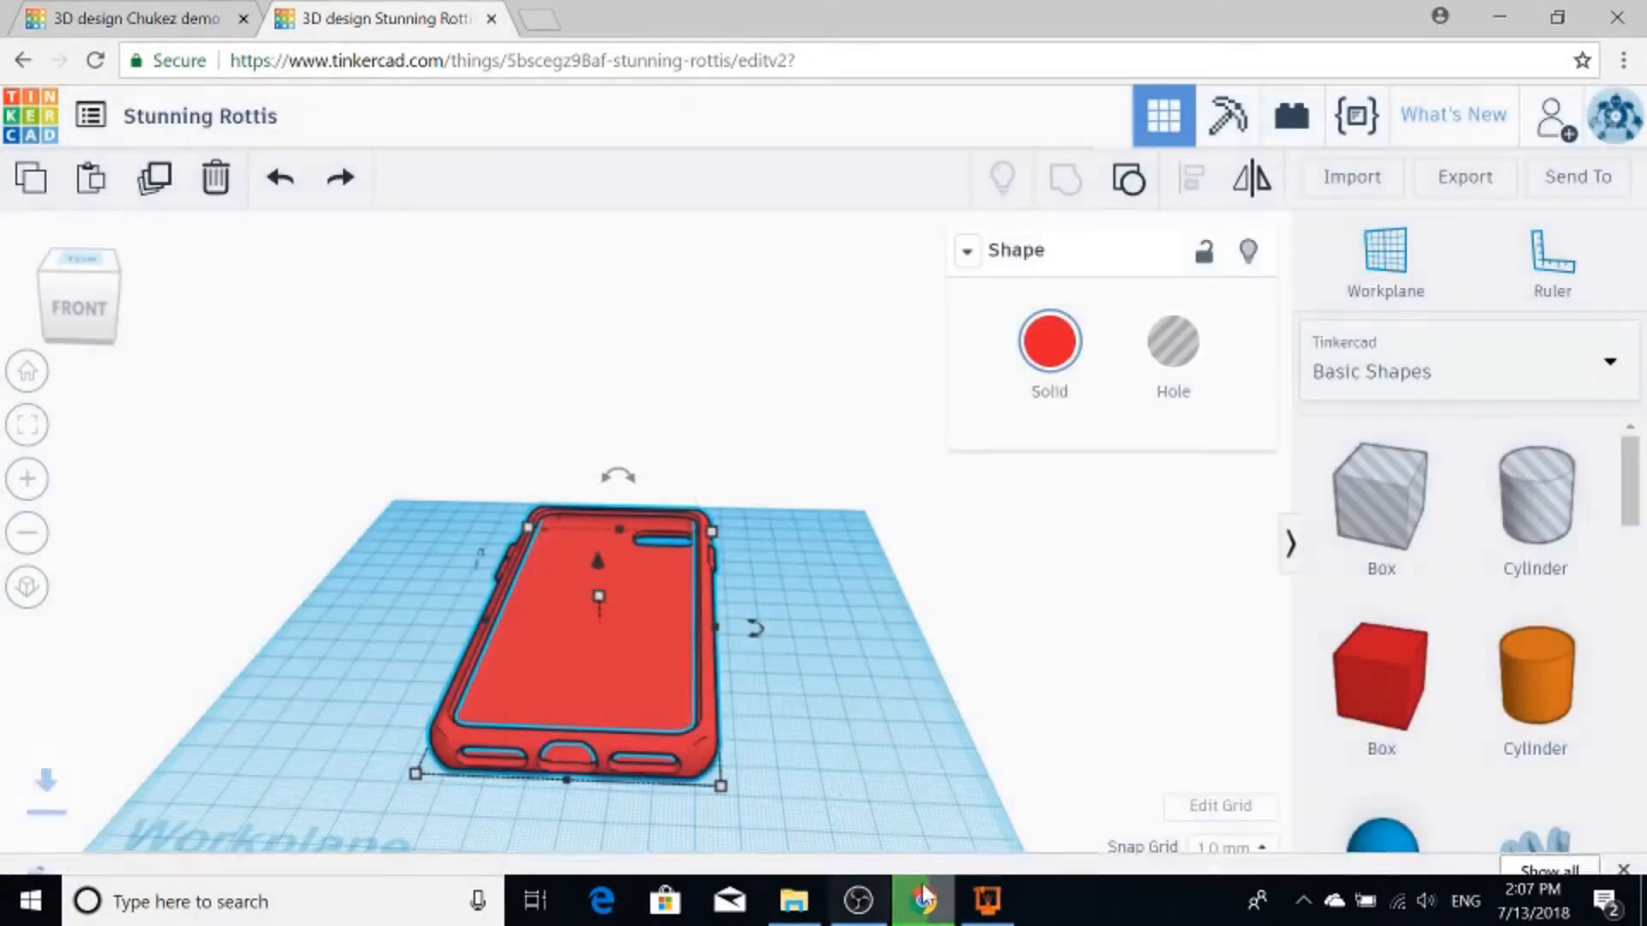
# Step: Switch to PrusaControl and import the Stunning Rottis model file from Downloads
pyautogui.click(988, 900)
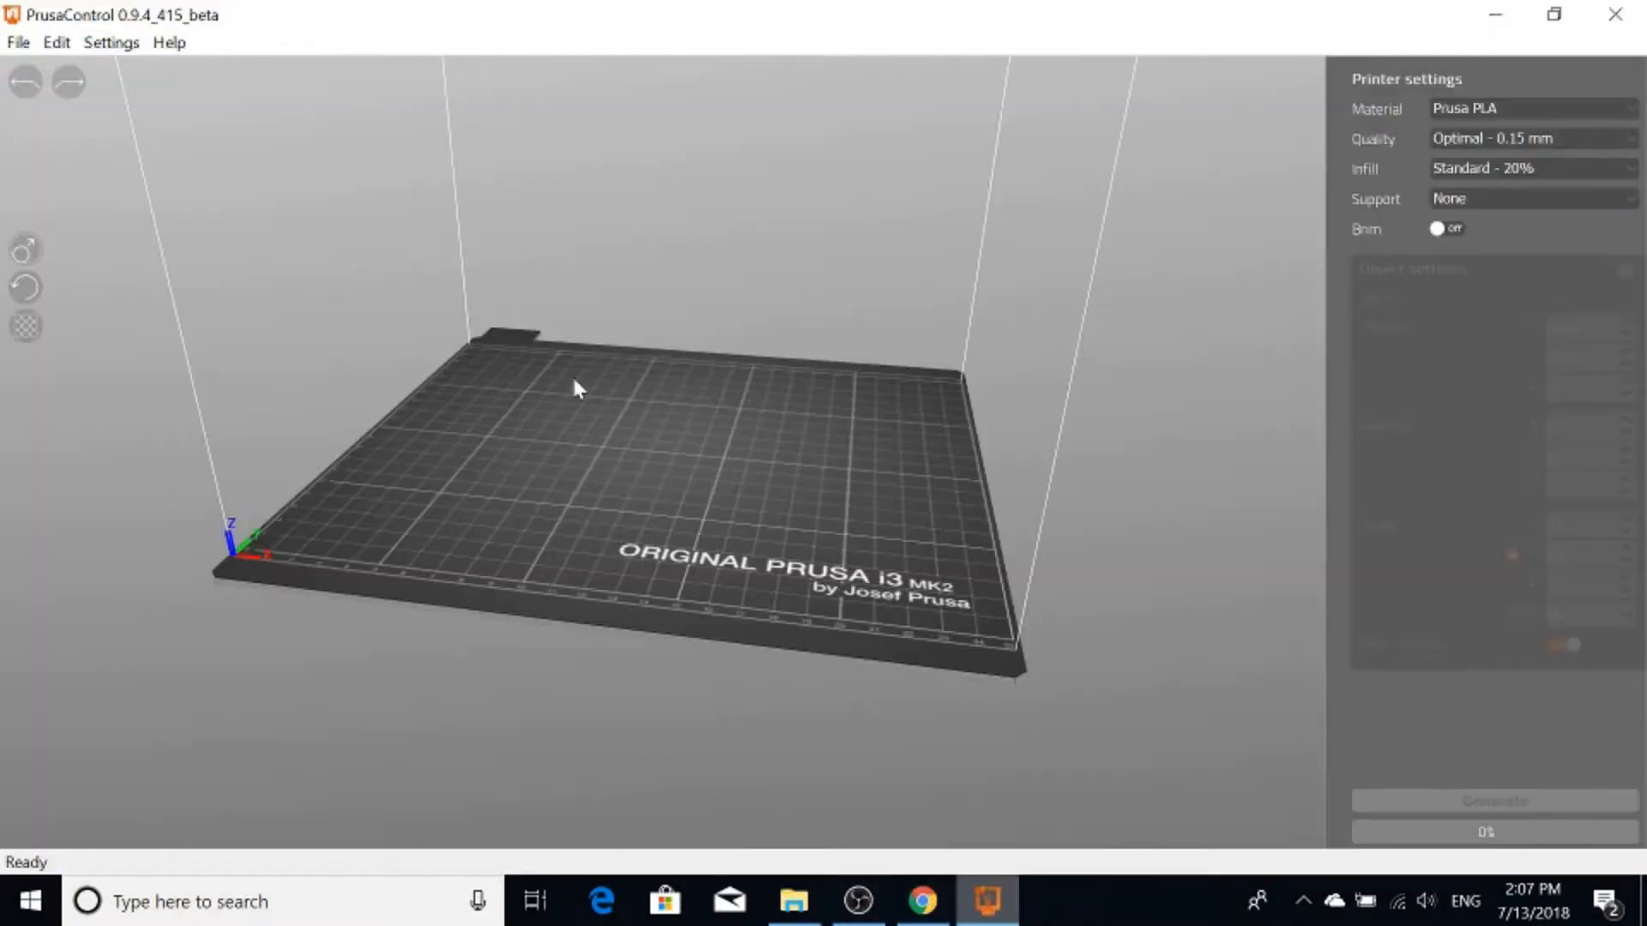
pyautogui.click(18, 42)
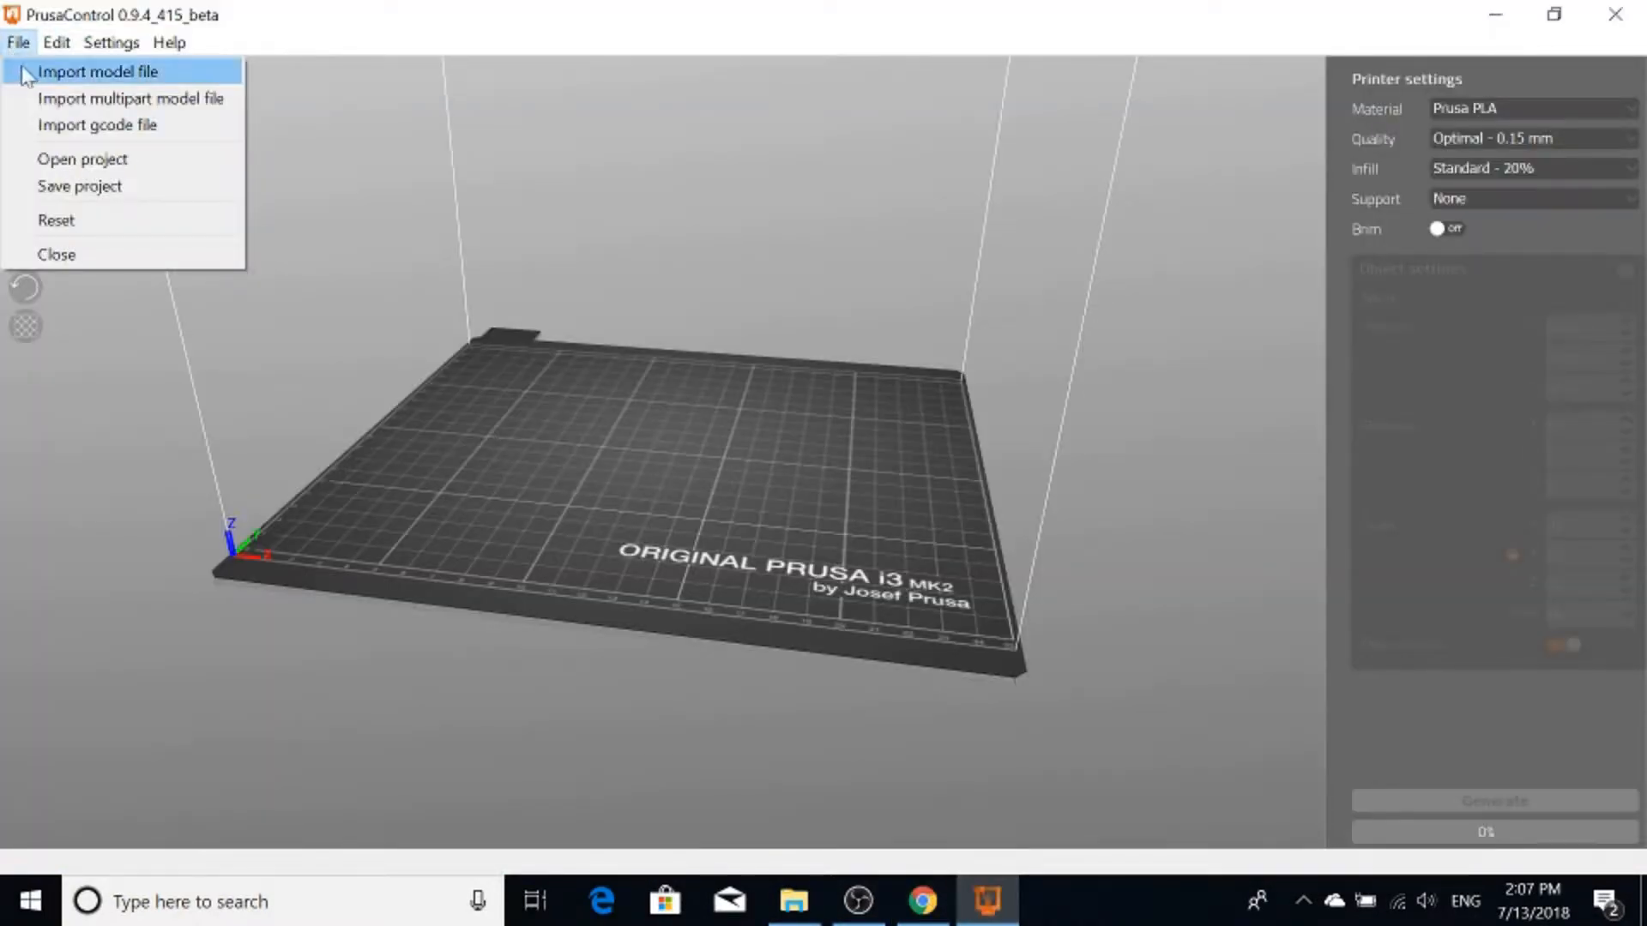
pyautogui.click(26, 73)
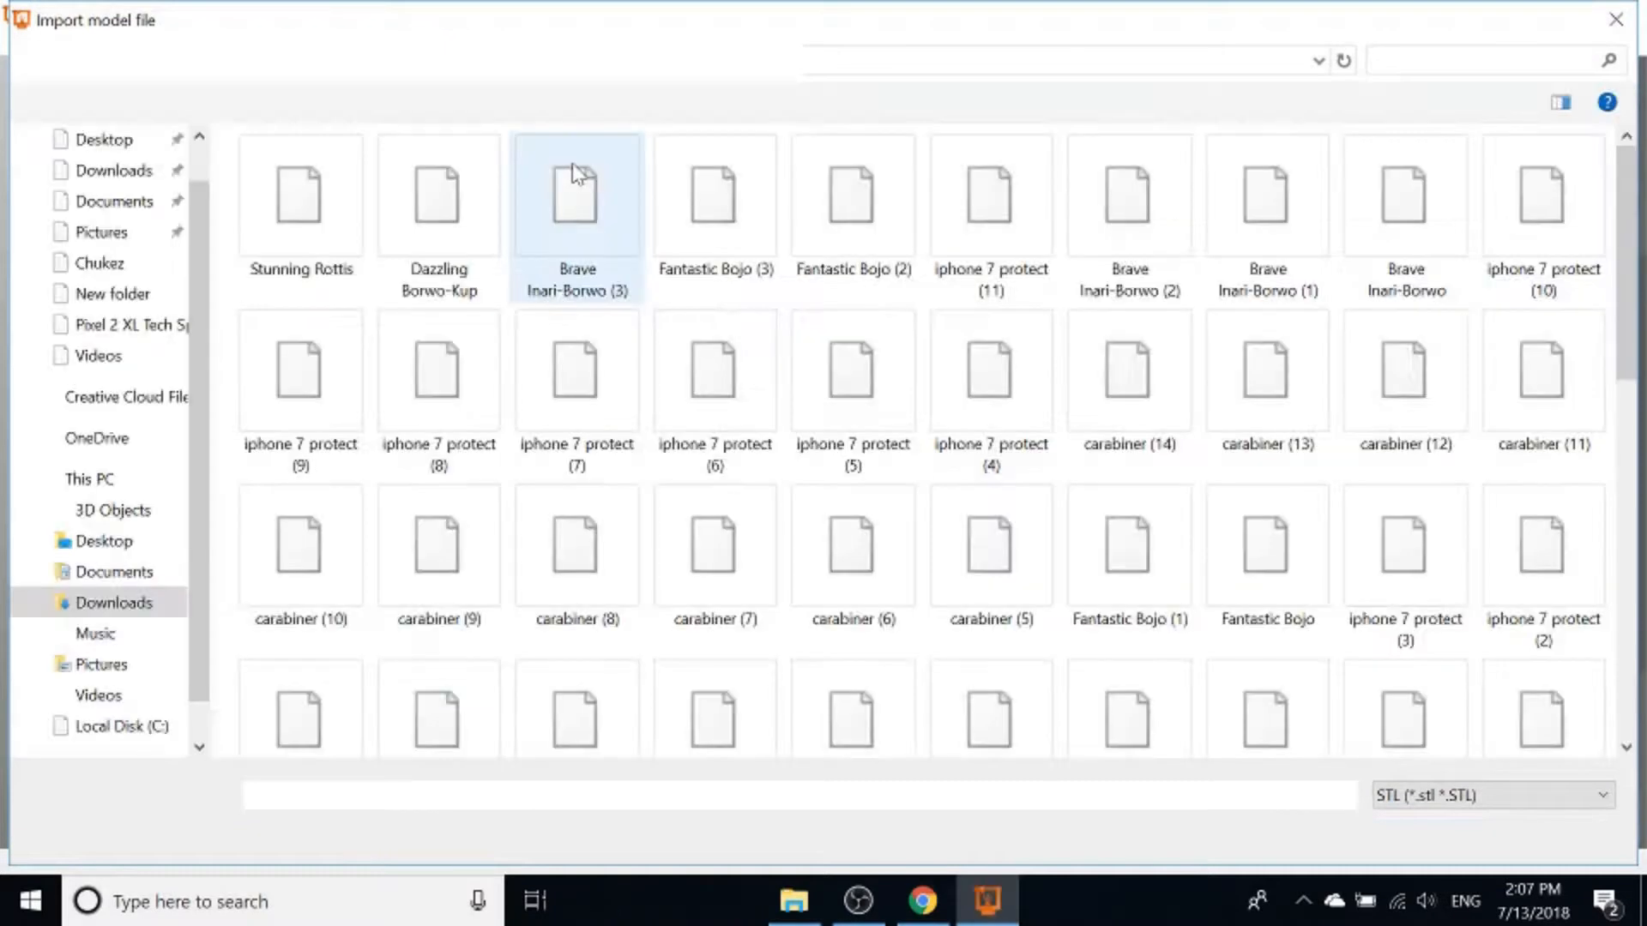
pyautogui.doubleClick(304, 209)
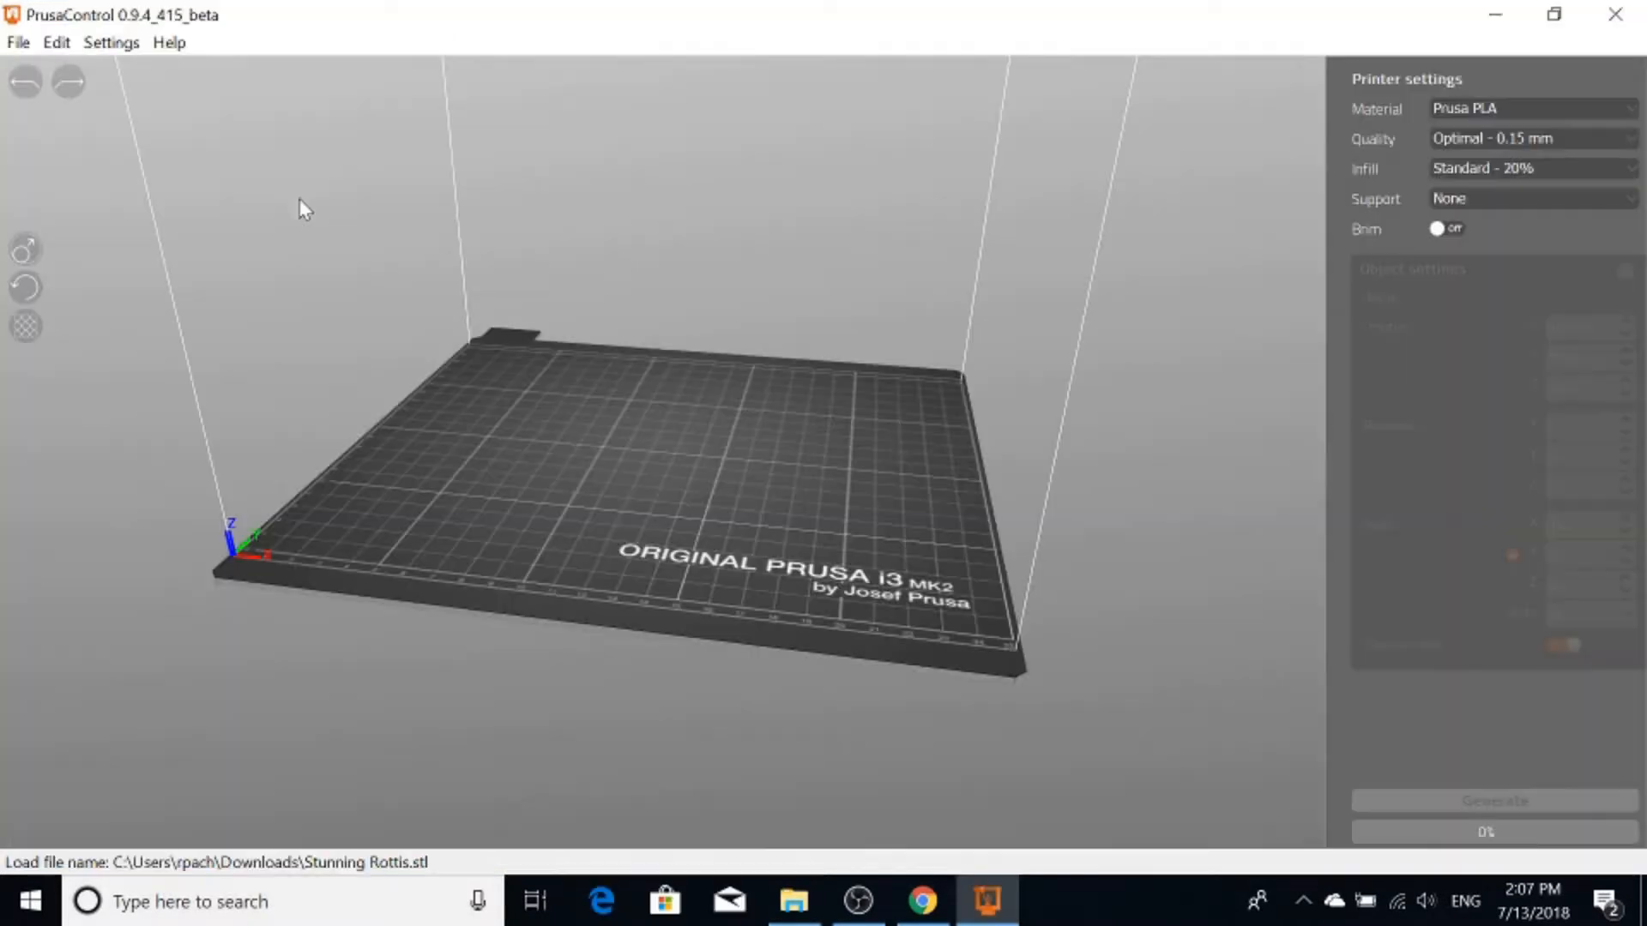
# Step: Select the phone case on the print bed and set its Z rotation to 90°
pyautogui.click(678, 456)
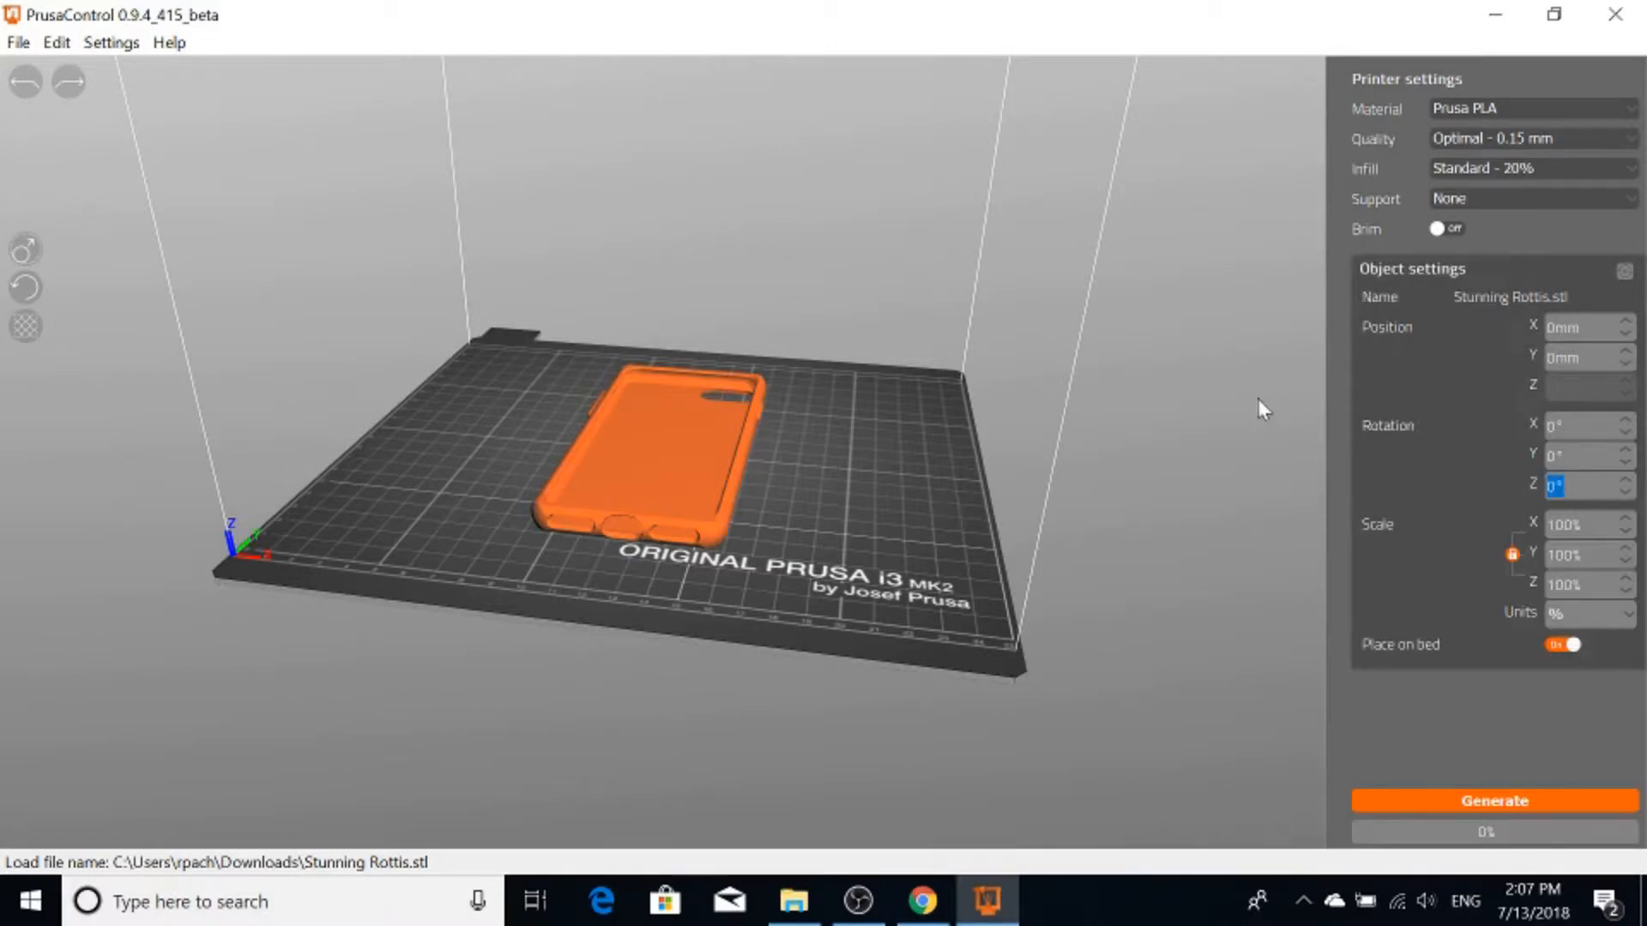
pyautogui.write('90')
pyautogui.press('Return')
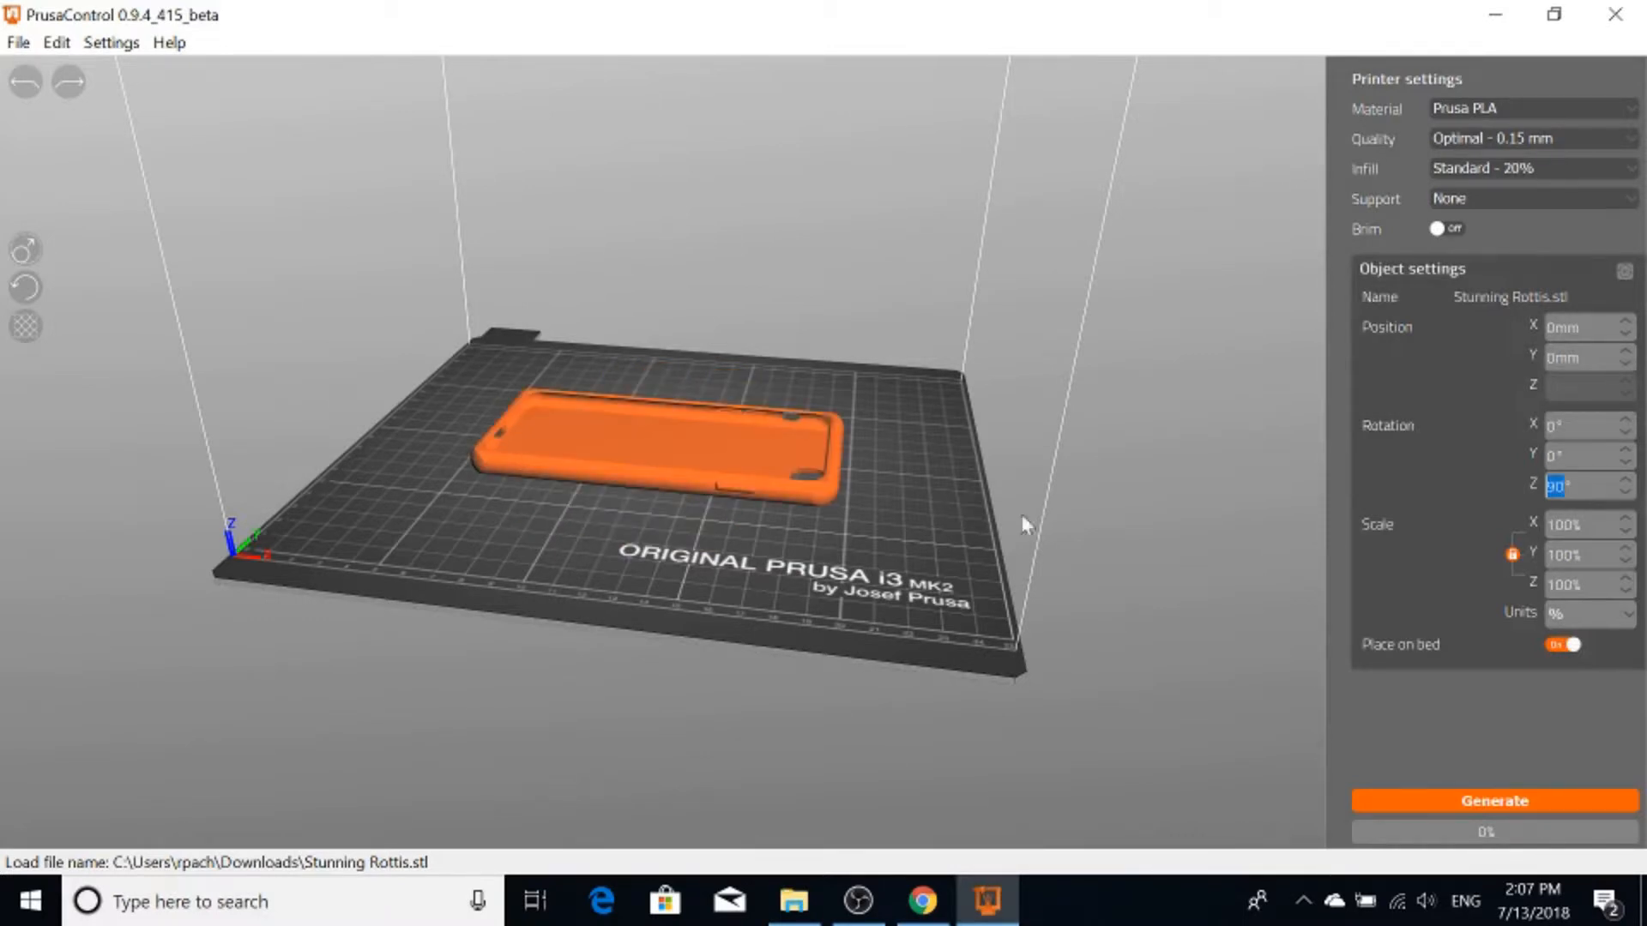
pyautogui.moveTo(715, 550); pyautogui.dragTo(719, 542, button='right')
pyautogui.moveTo(832, 569); pyautogui.dragTo(848, 582, button='right')
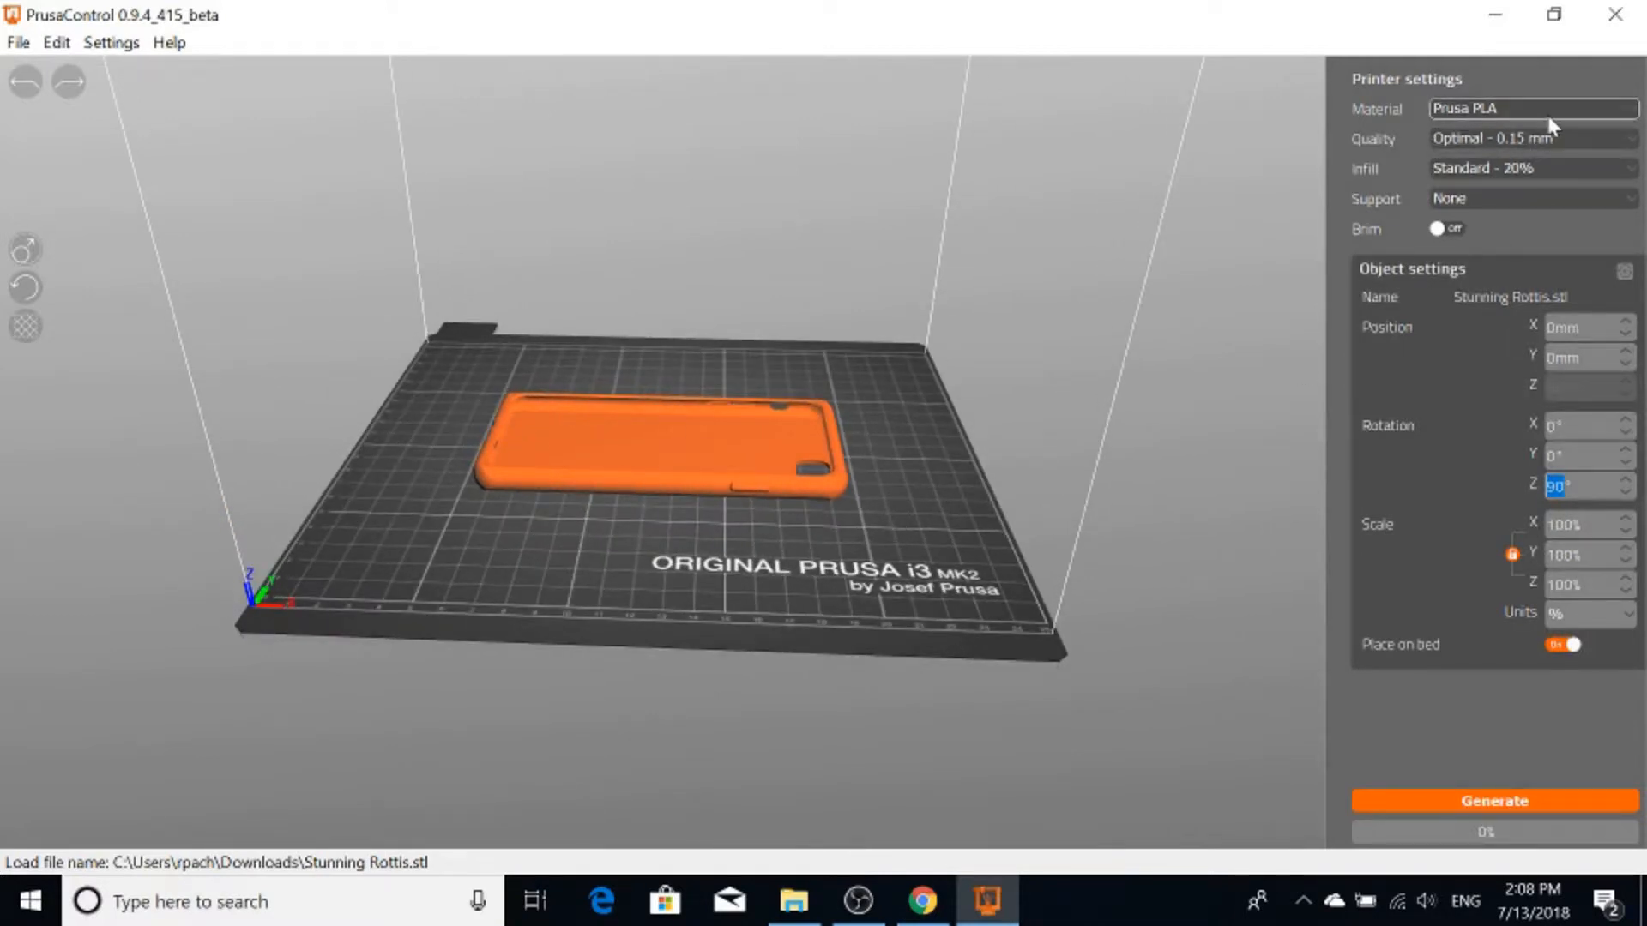
# Step: Set the infill to Sparse - 10% and the print quality to Detail - 0.1 mm
pyautogui.click(1573, 163)
pyautogui.click(1555, 204)
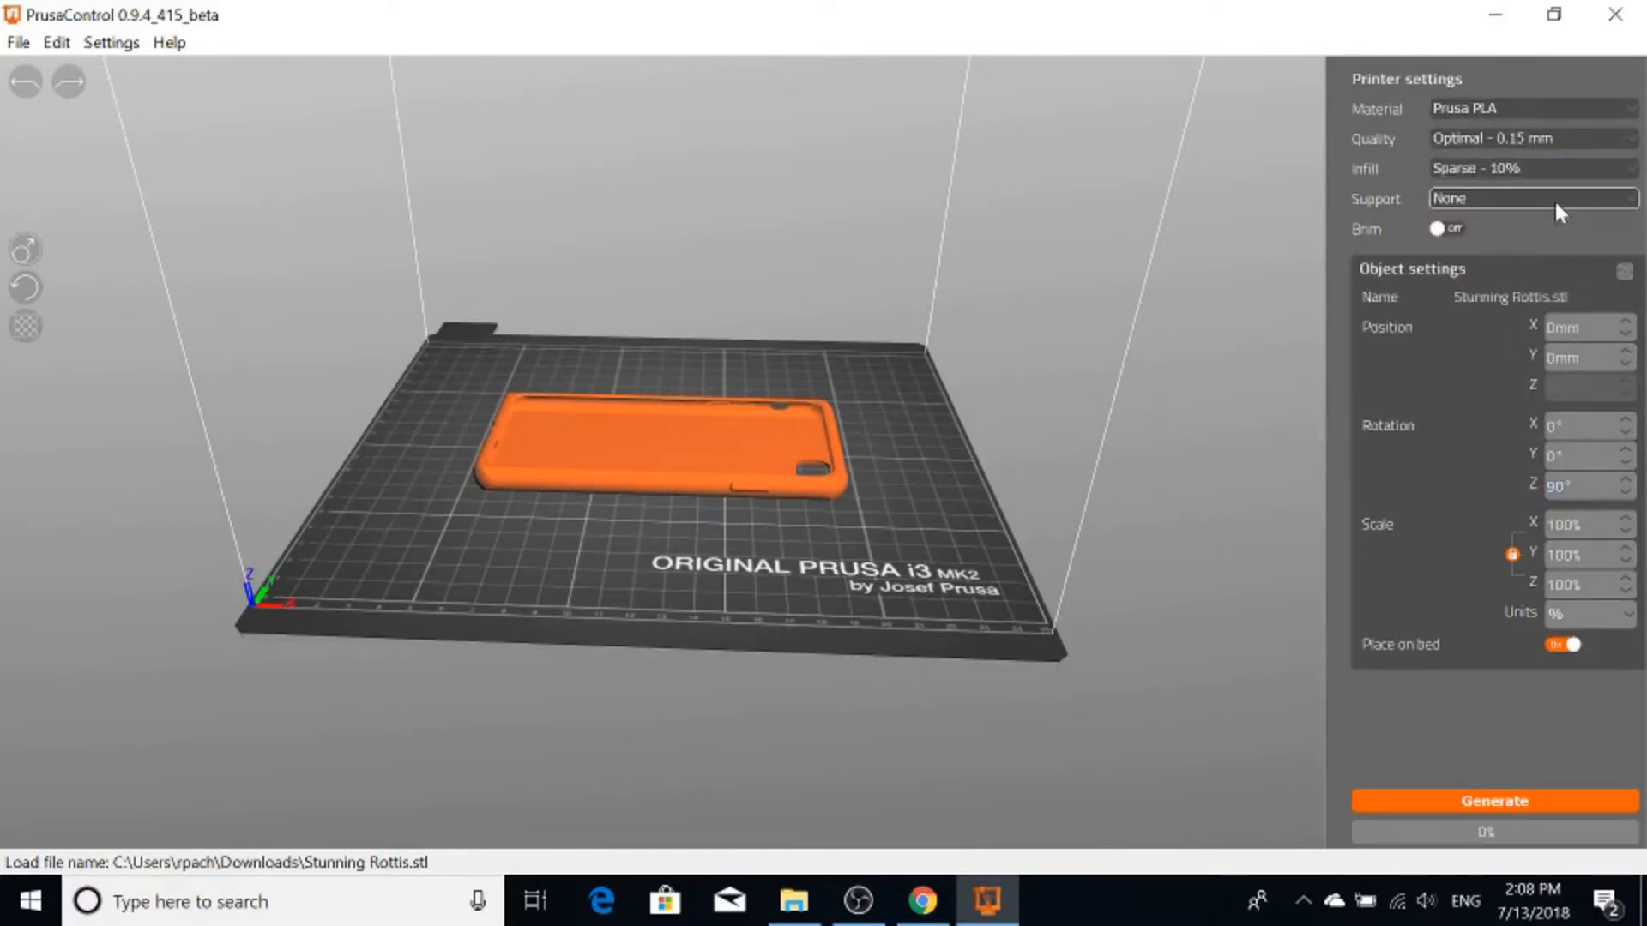
pyautogui.click(1544, 142)
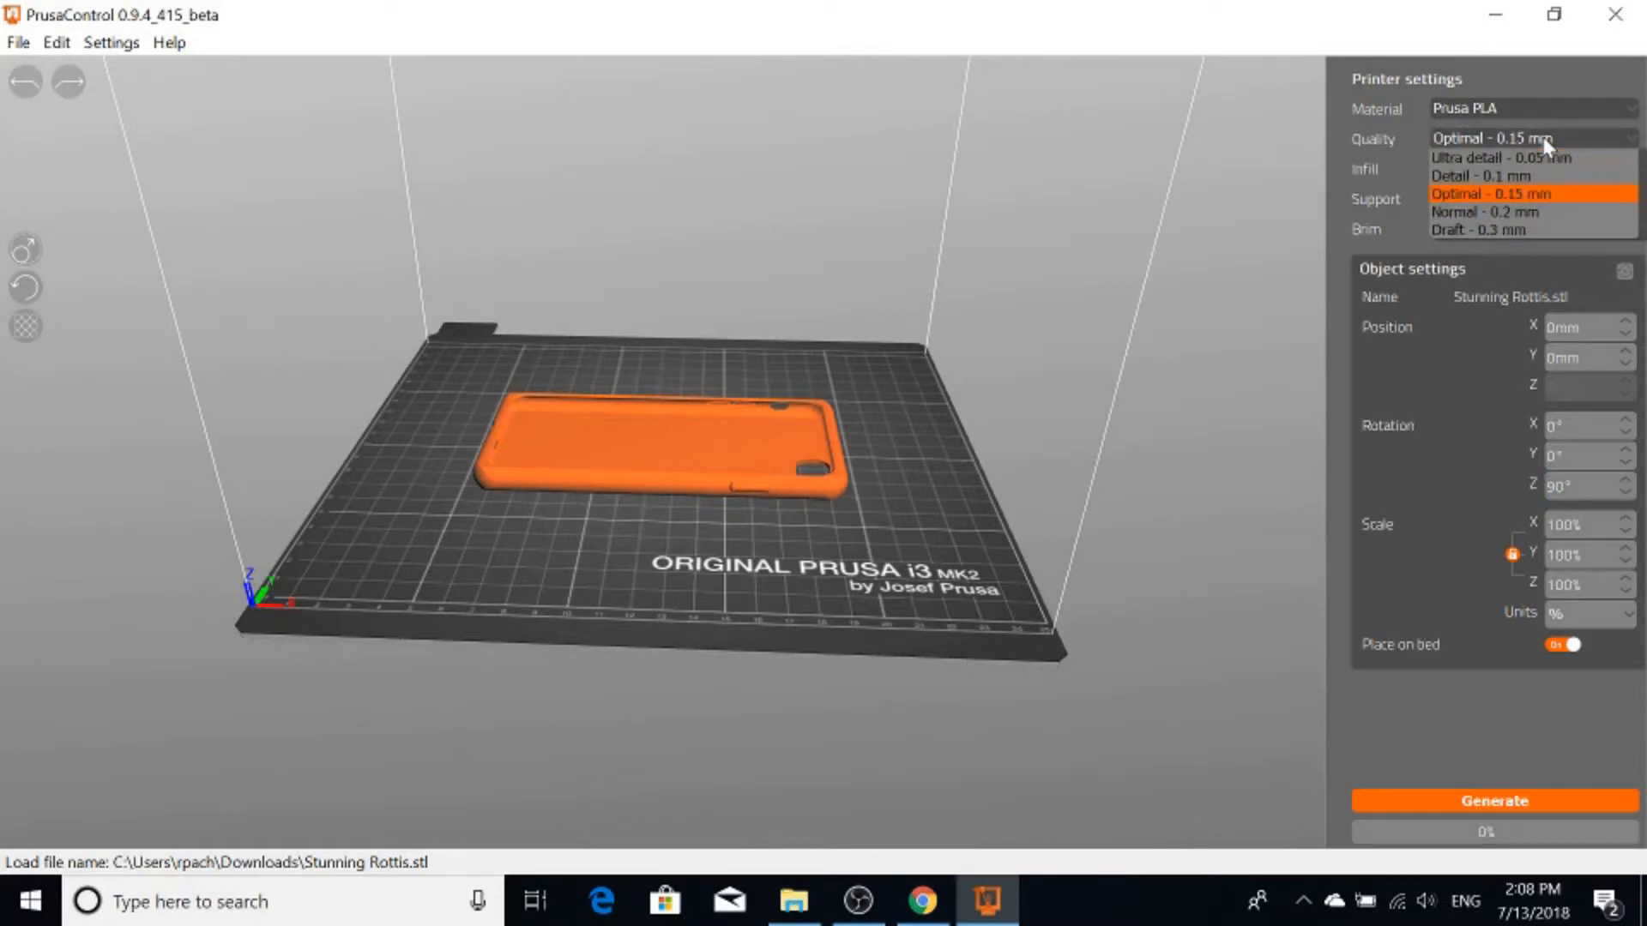
pyautogui.click(1542, 168)
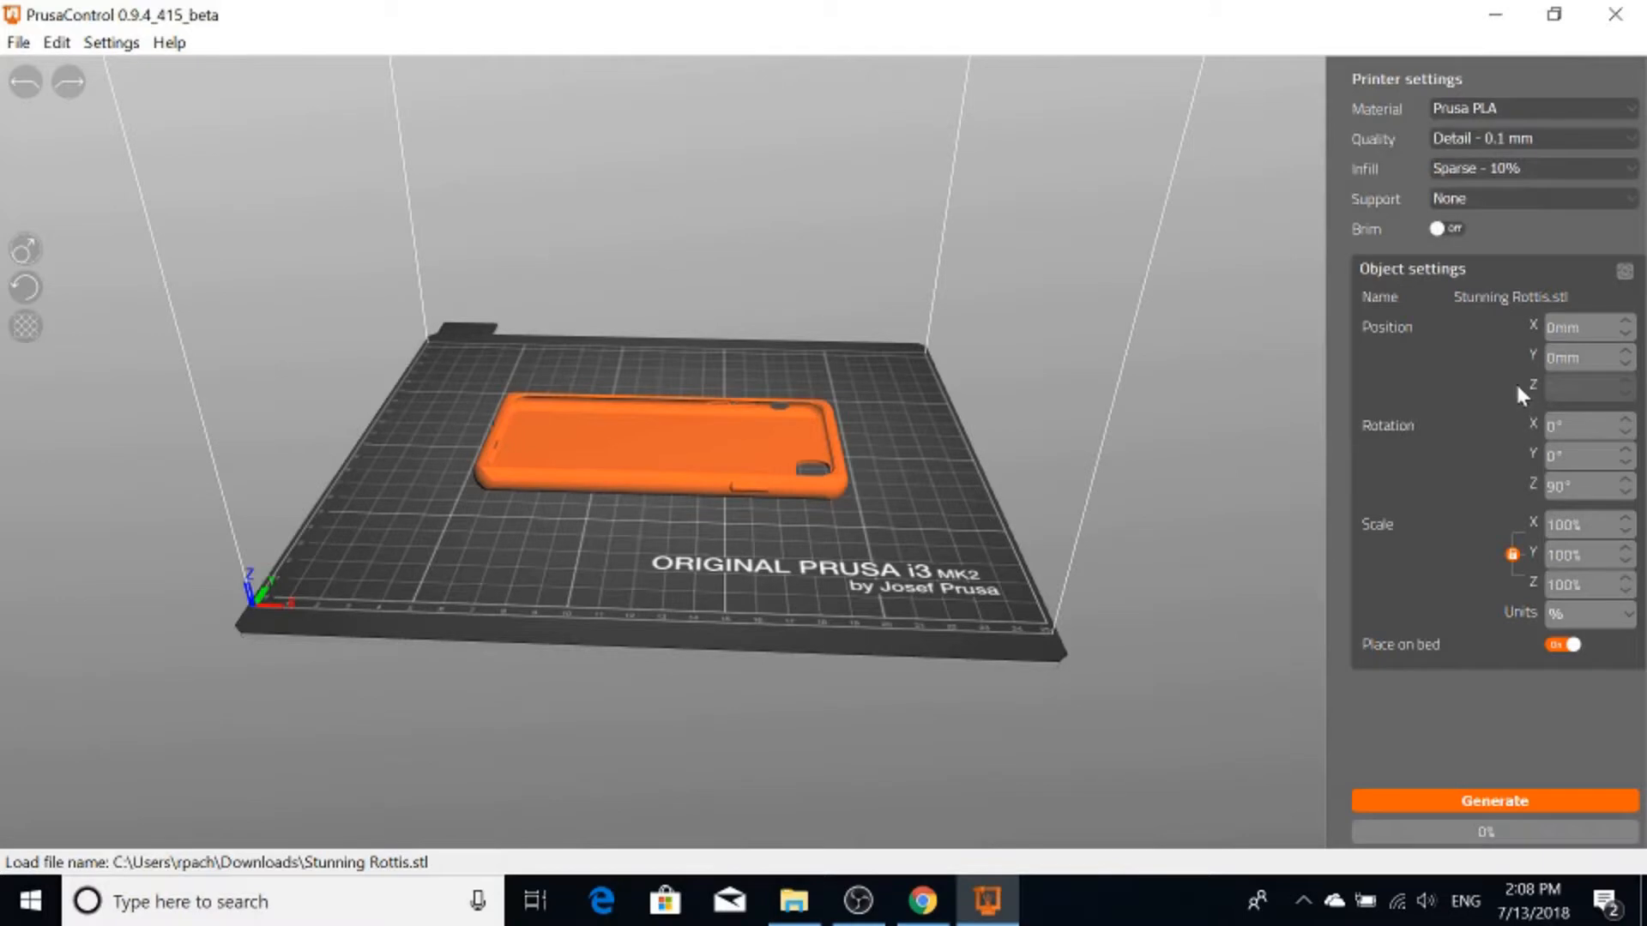
# Step: Generate the G-code for the phone case and view the print bed from above
pyautogui.click(1556, 800)
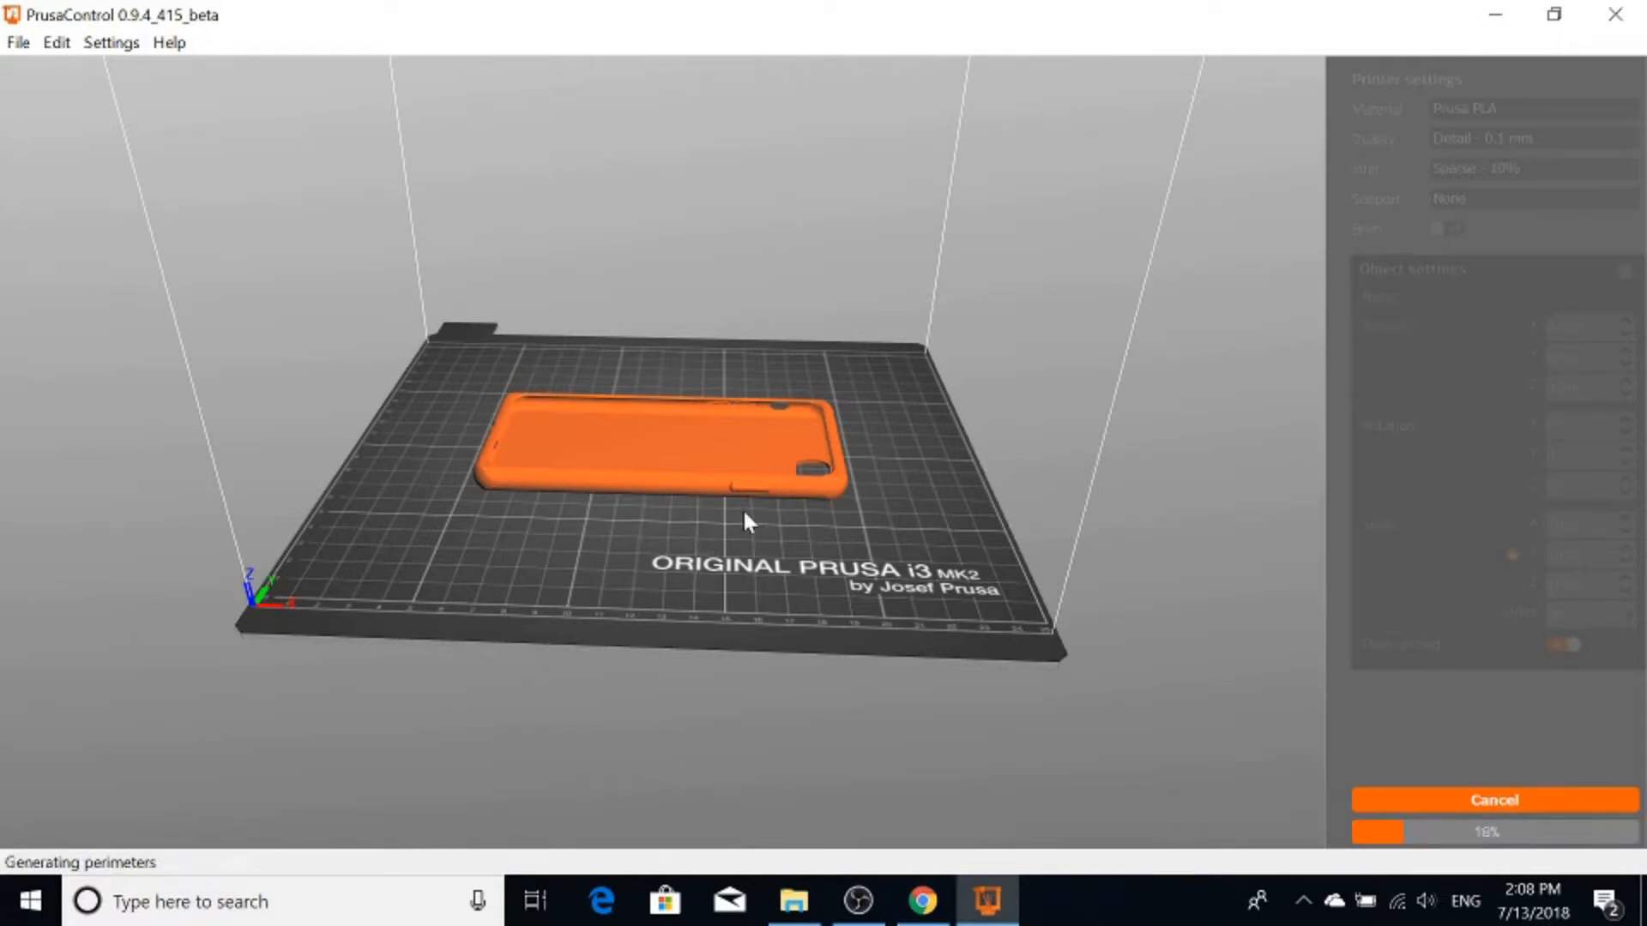
pyautogui.scroll(5, 735, 506)
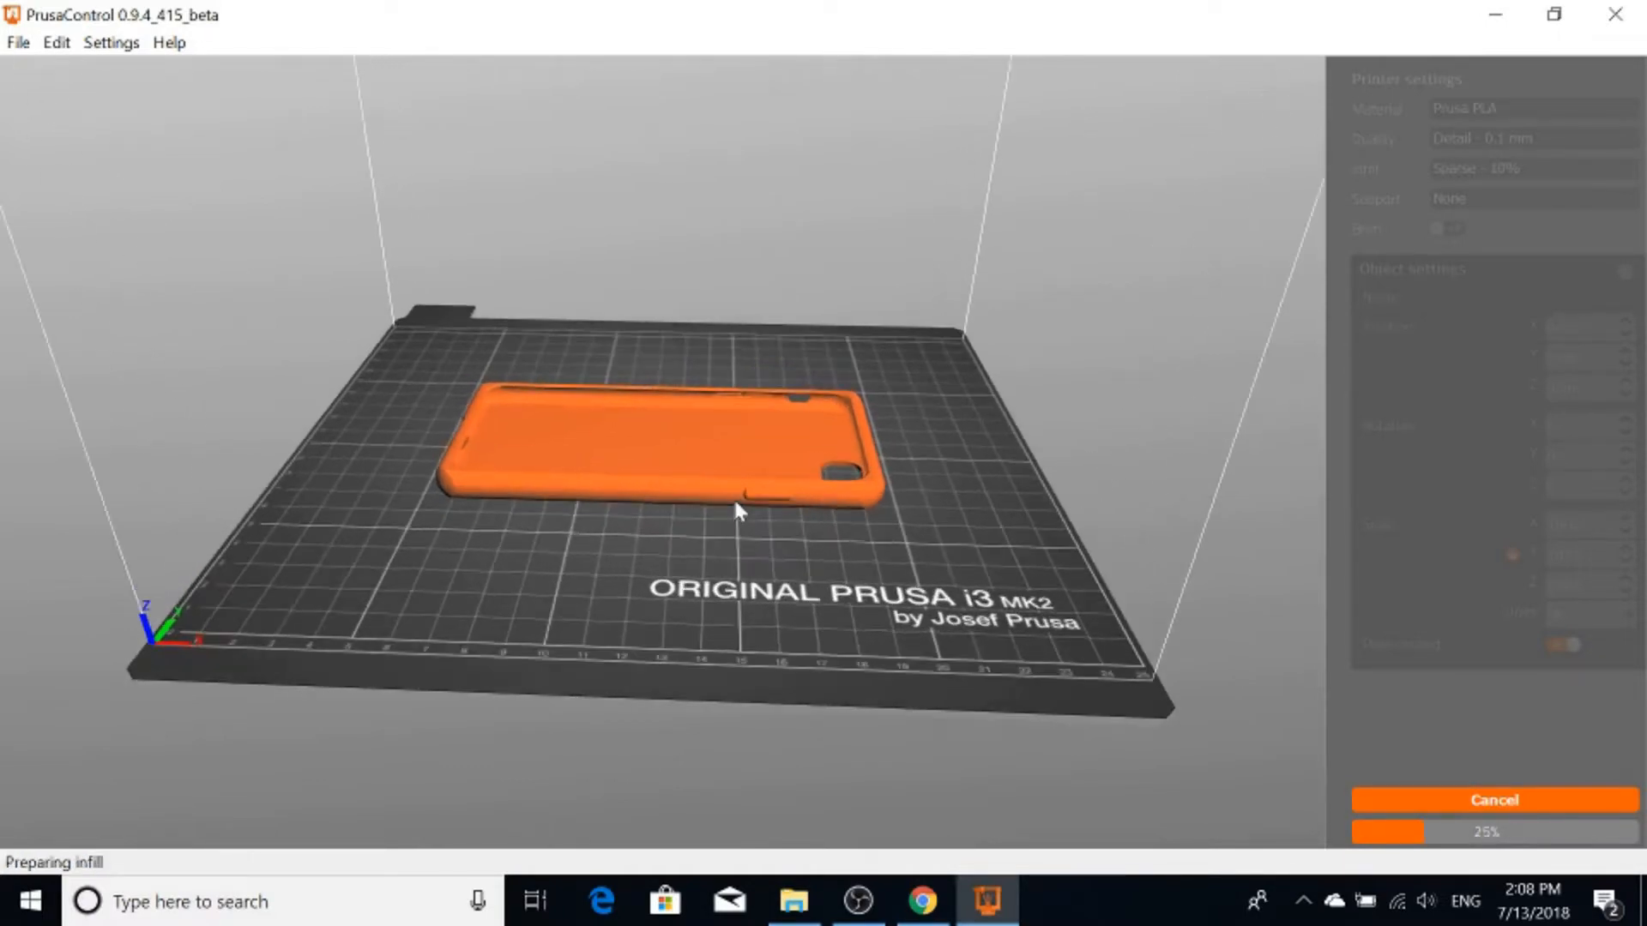
pyautogui.moveTo(738, 527); pyautogui.dragTo(759, 651)
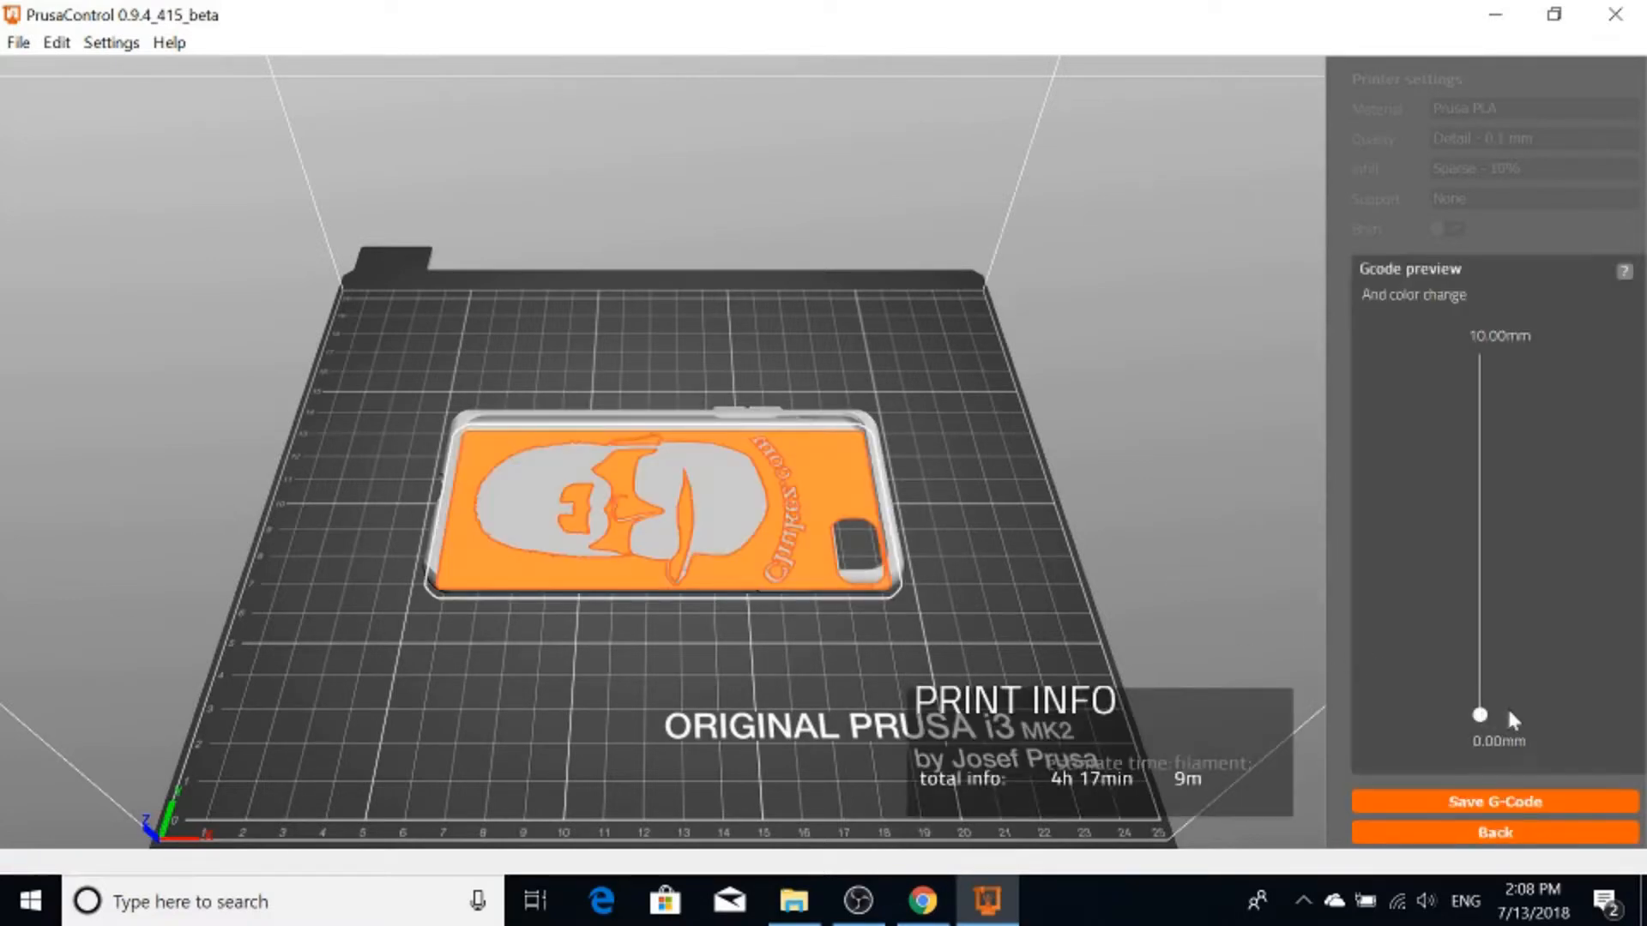
# Step: Step through the G-code preview layers from 0.00 mm up to 9.80 mm and back down to 1.80 mm
pyautogui.scroll(4, 1508, 714)
pyautogui.scroll(2, 1508, 714)
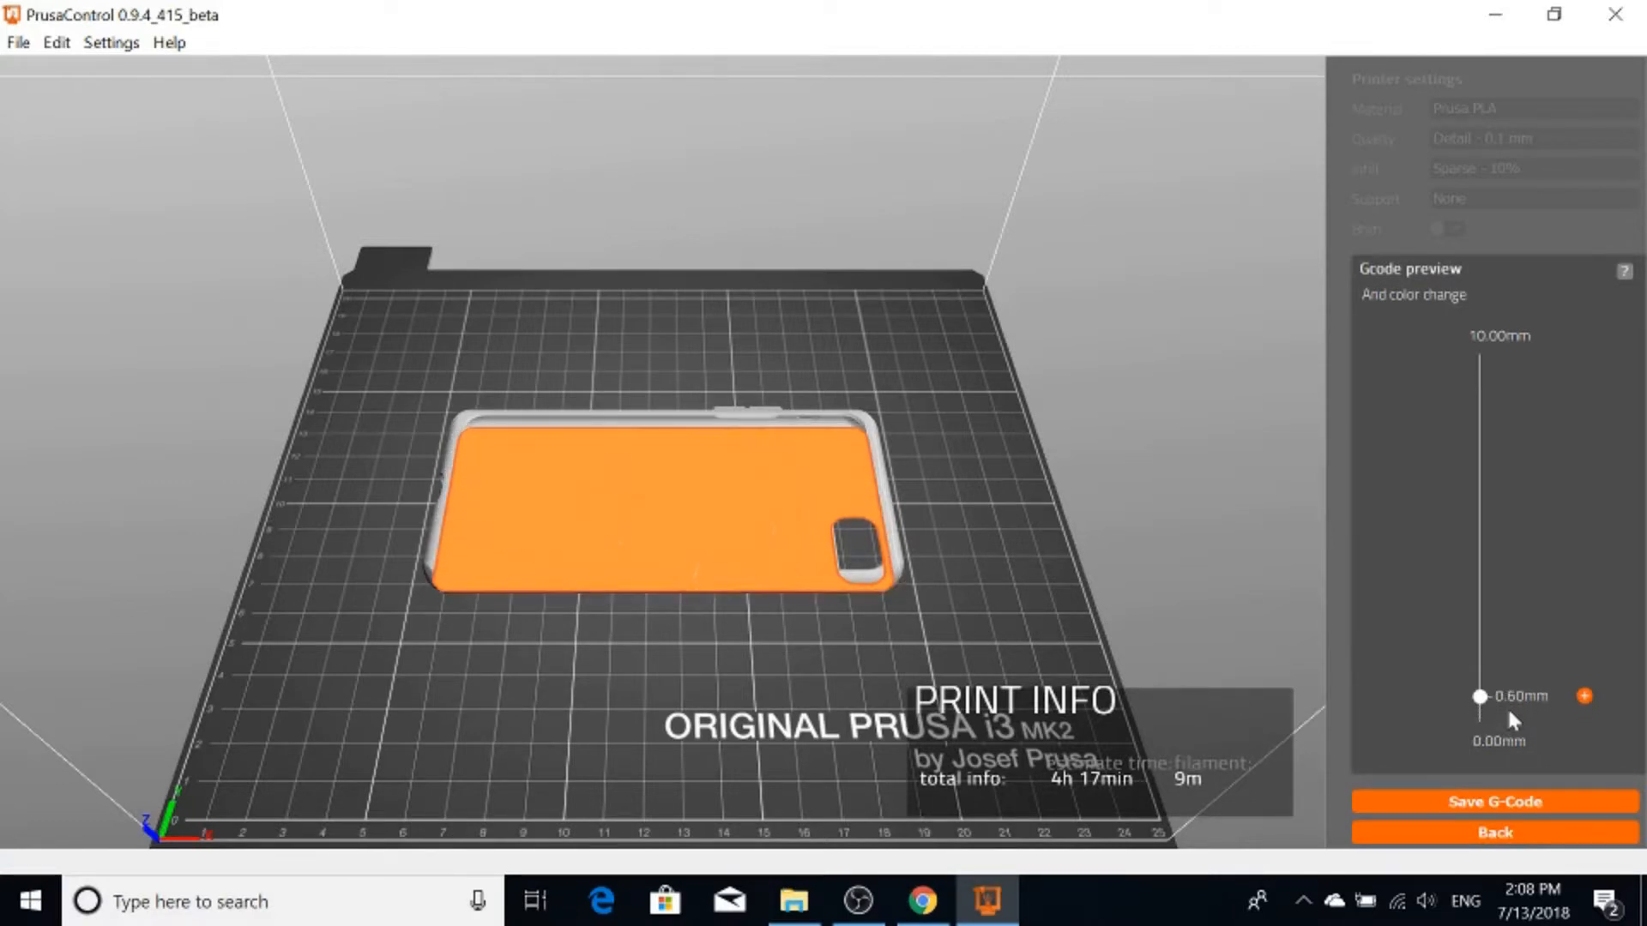
pyautogui.scroll(4, 1508, 714)
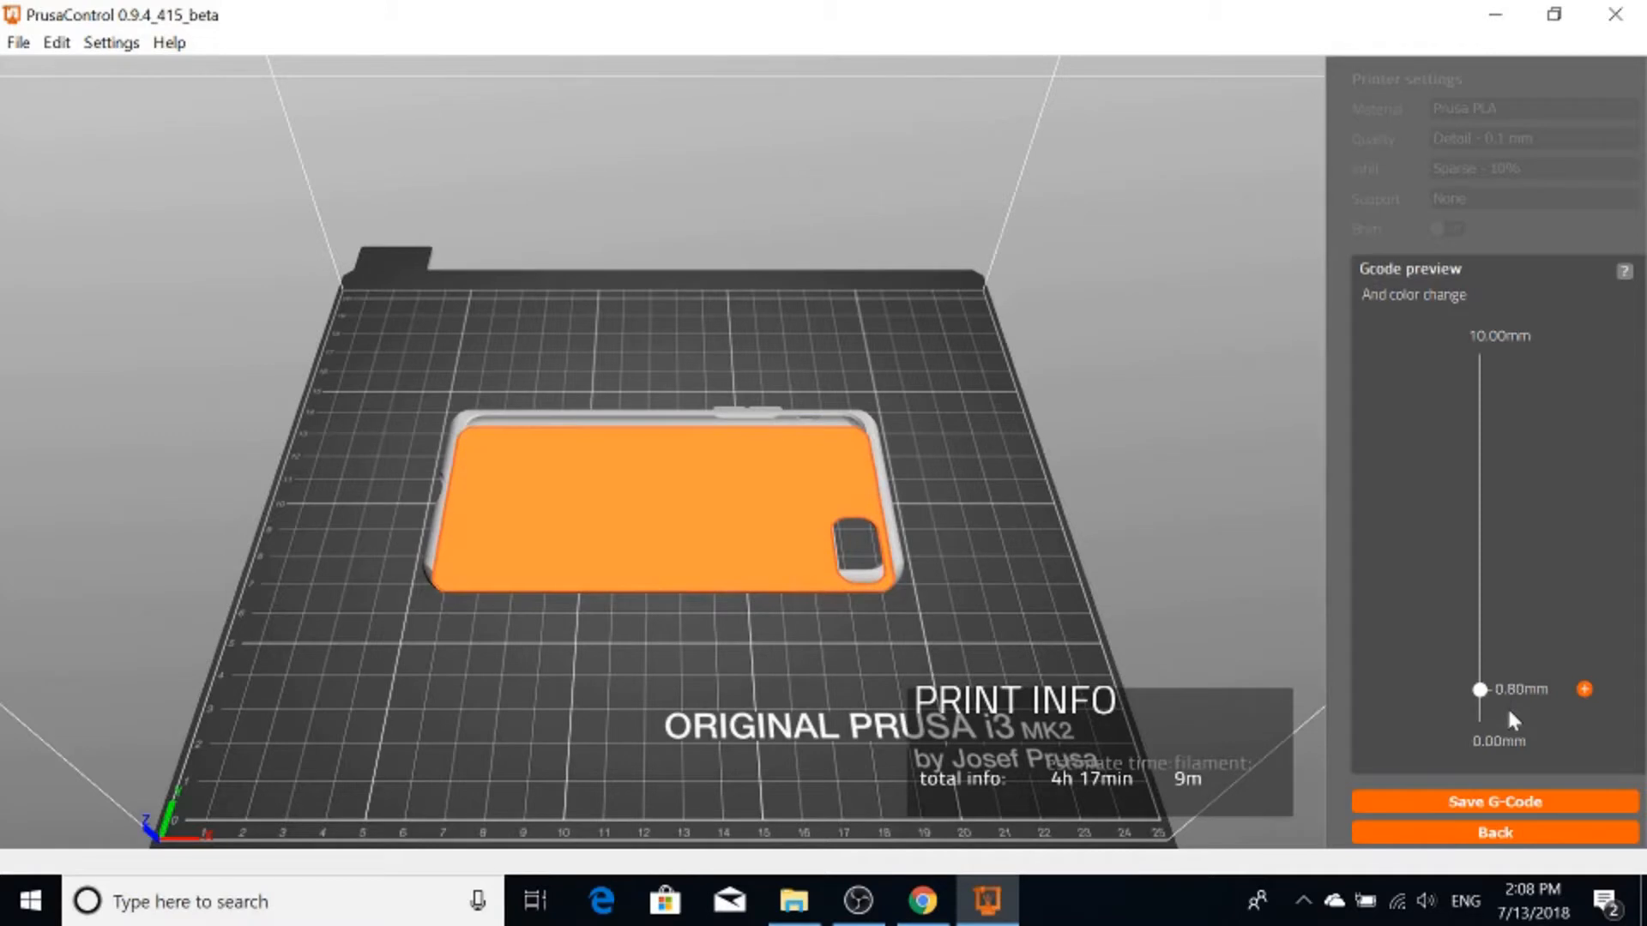
pyautogui.scroll(2, 1508, 714)
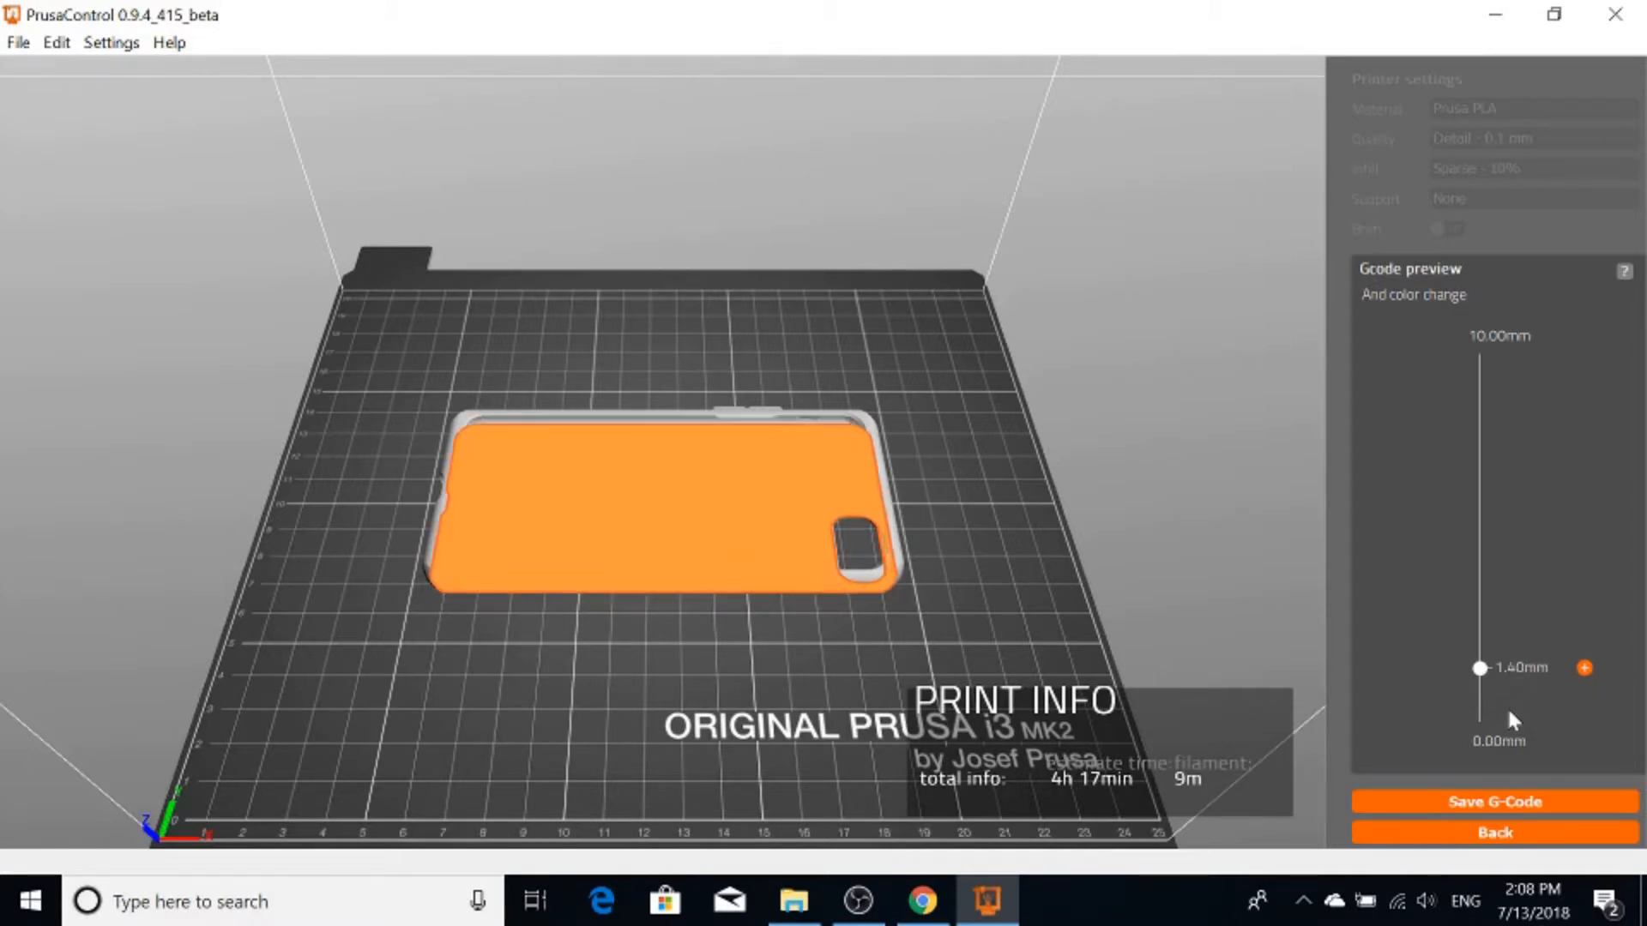
pyautogui.scroll(15, 1508, 713)
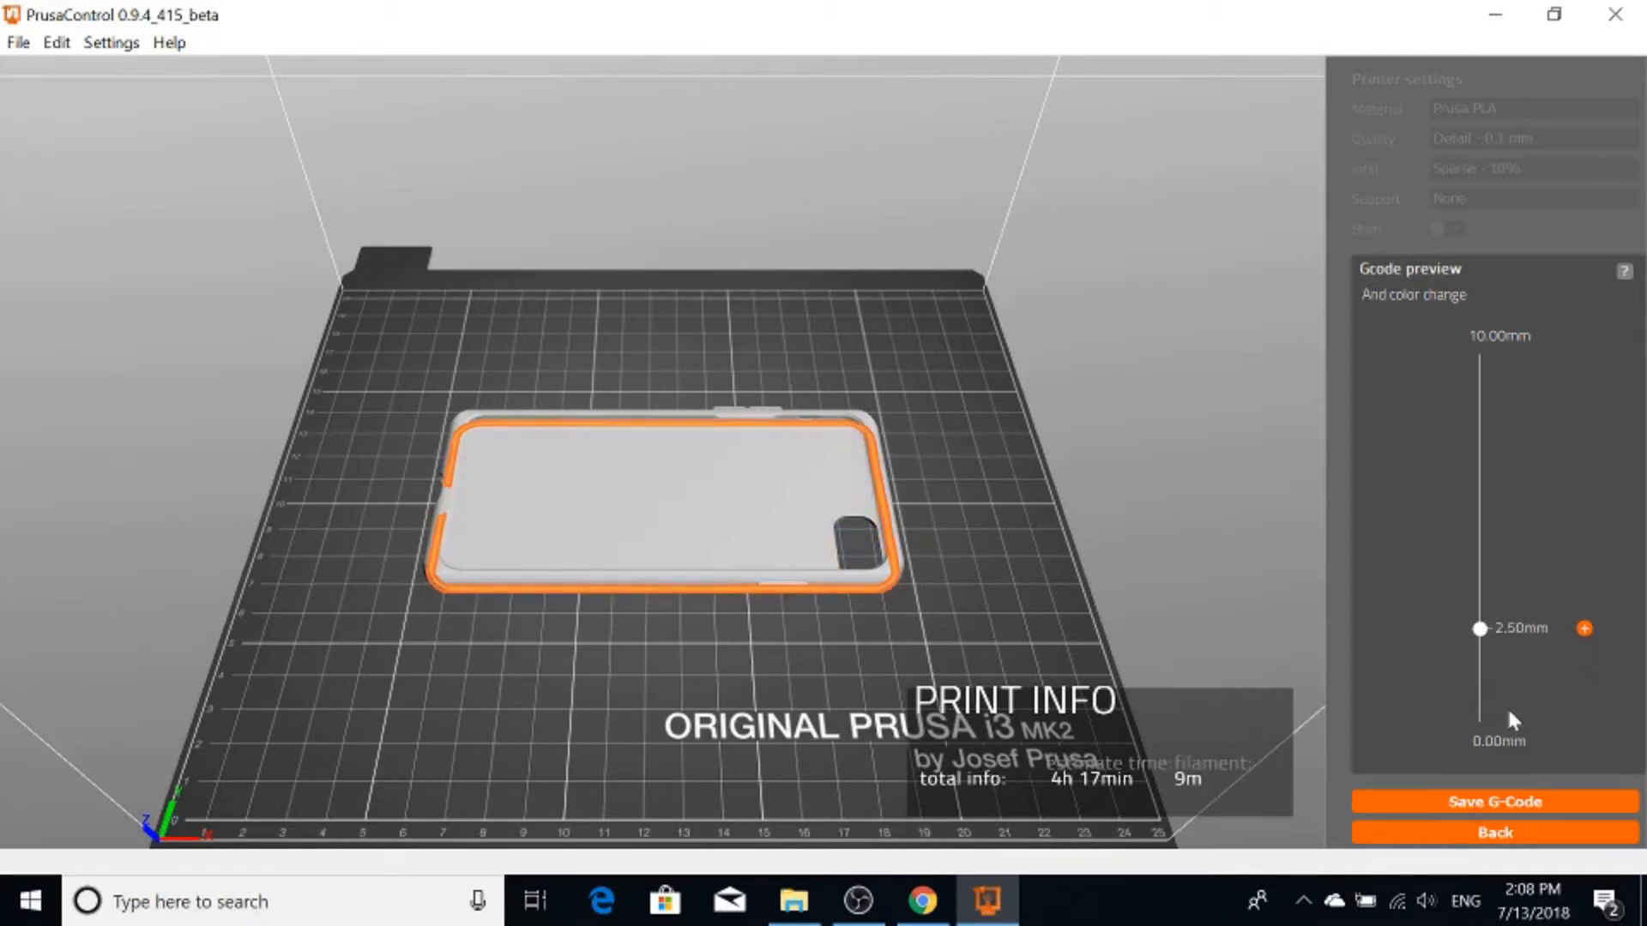
pyautogui.scroll(20, 1508, 714)
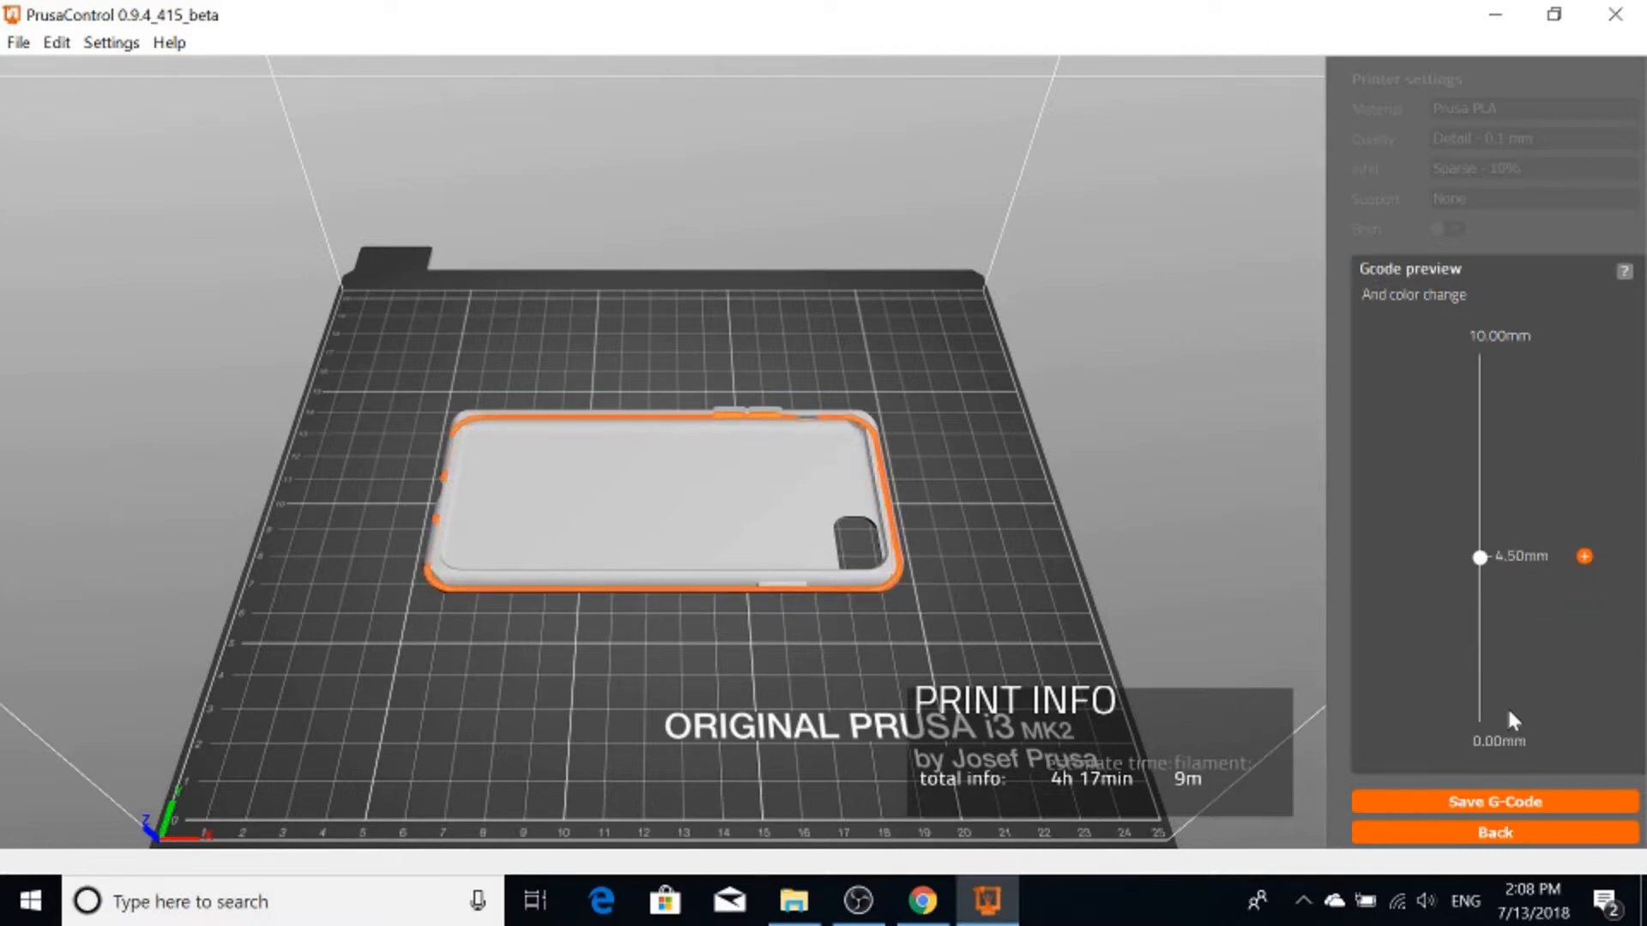
pyautogui.scroll(20, 1508, 713)
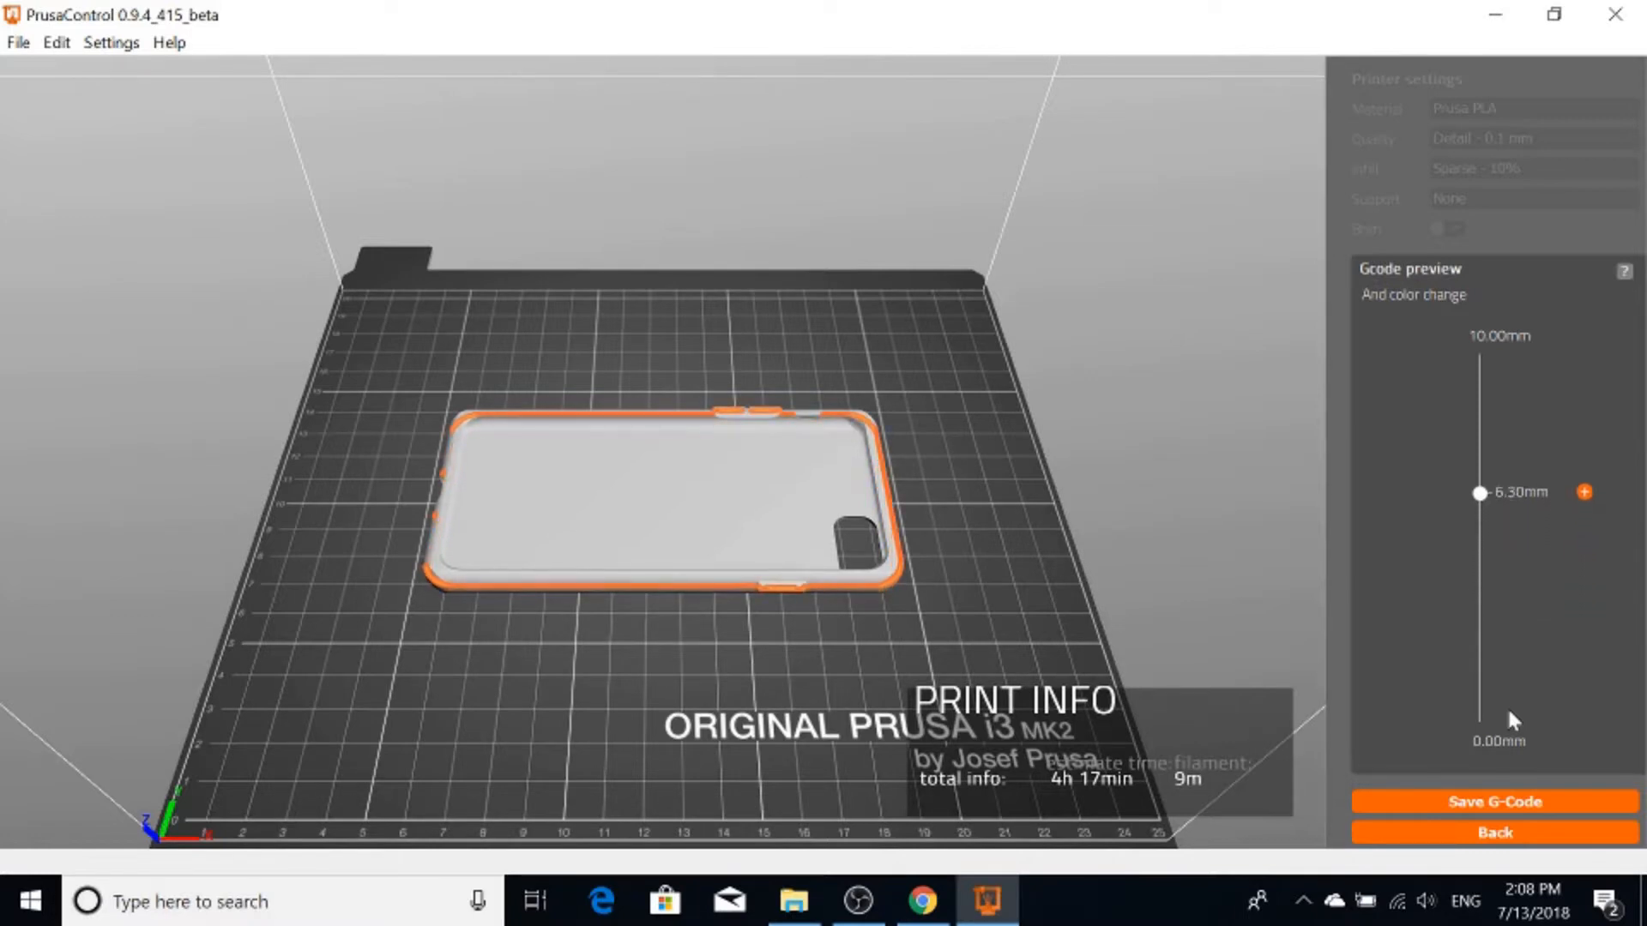
pyautogui.scroll(20, 1507, 713)
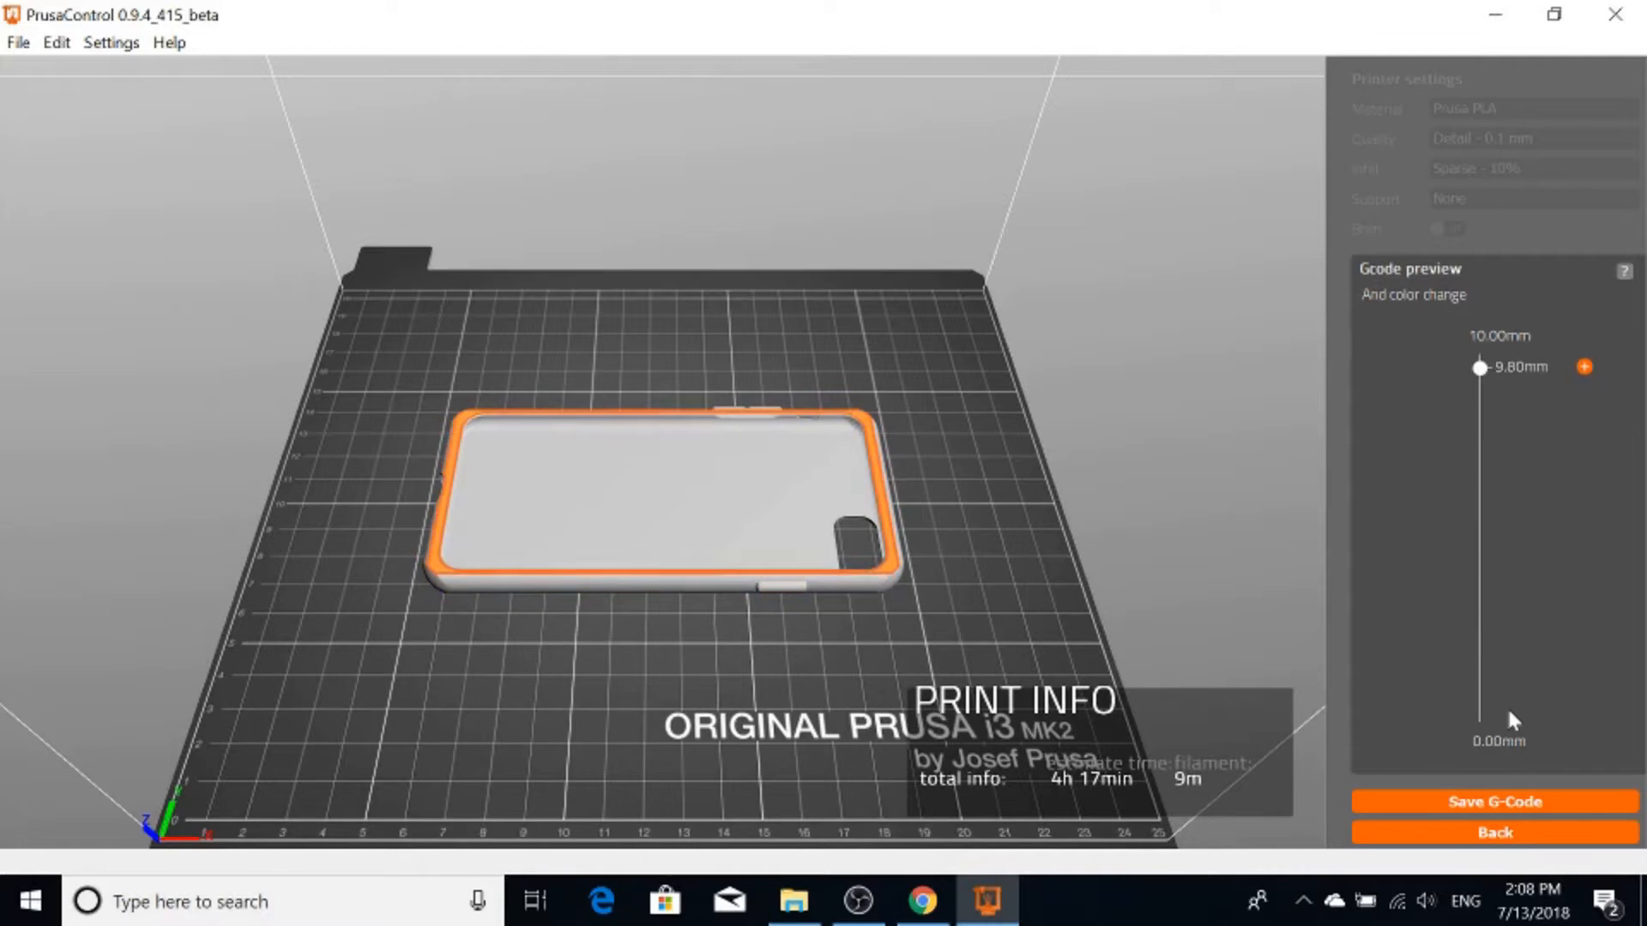
pyautogui.scroll(-20, 1510, 714)
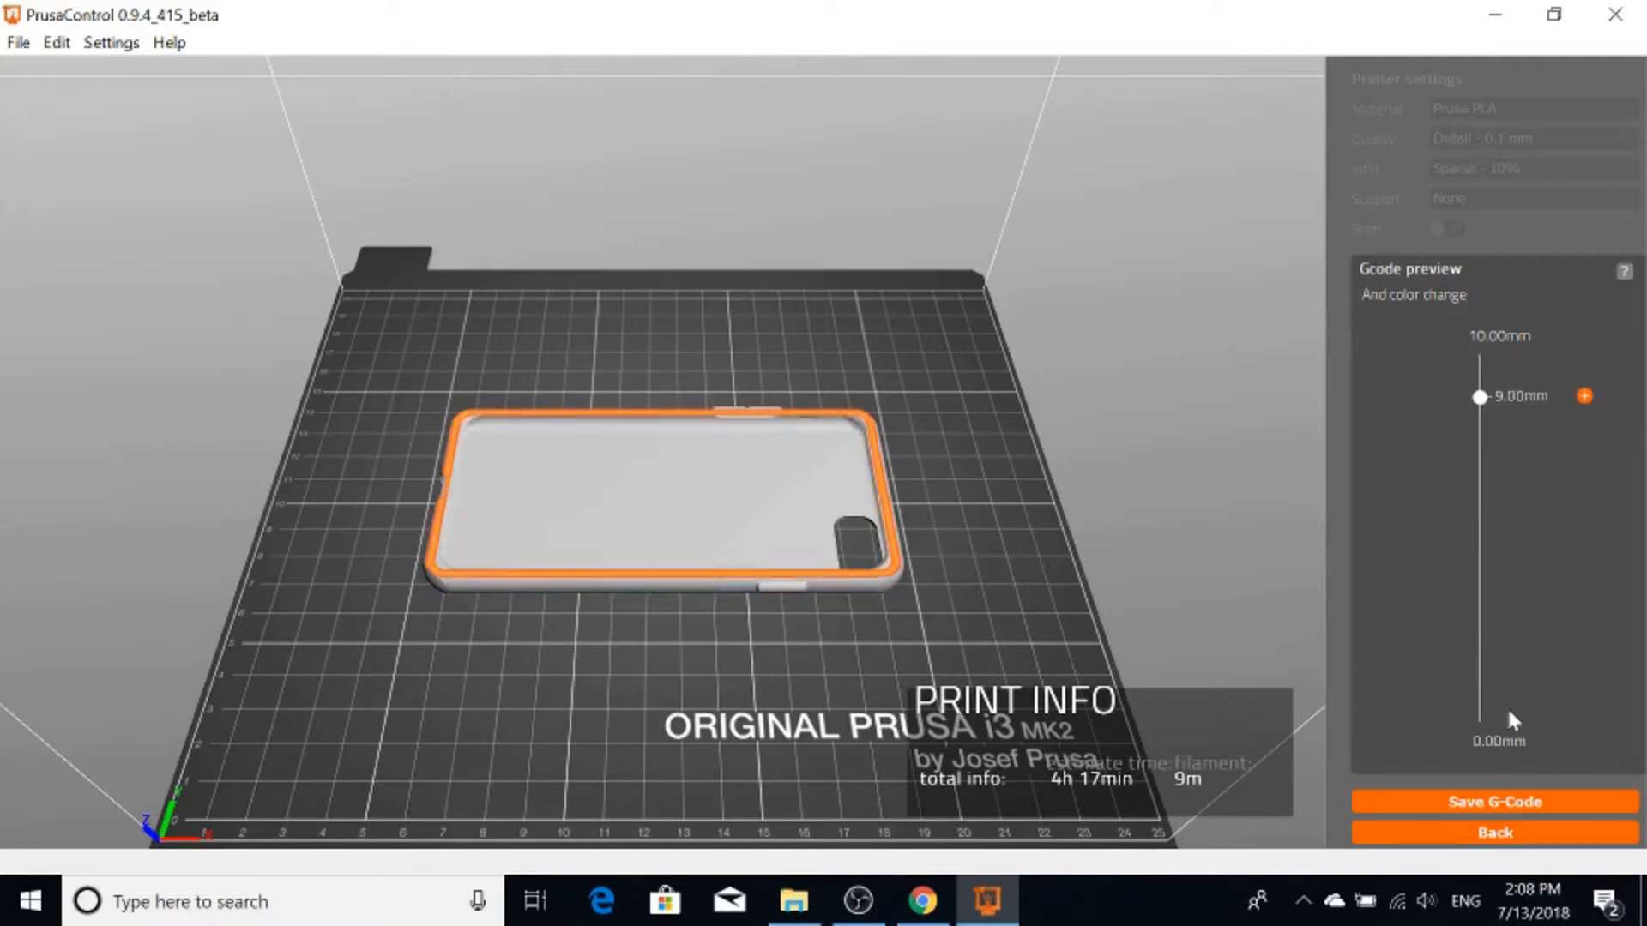
pyautogui.scroll(-20, 1509, 713)
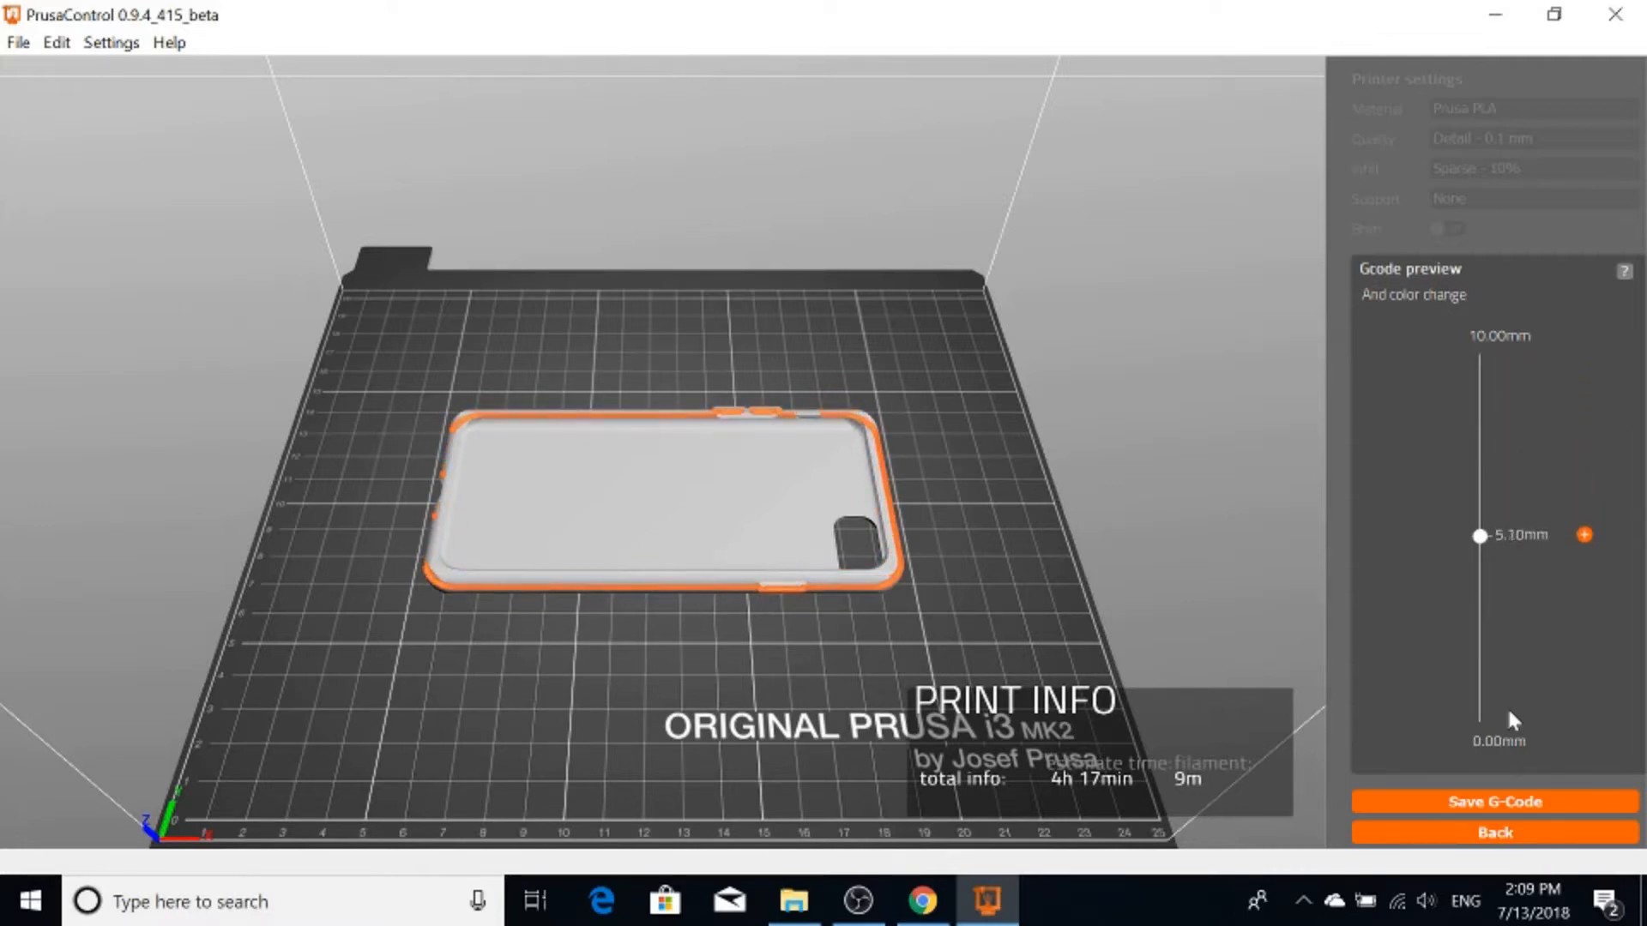
pyautogui.scroll(-20, 1510, 713)
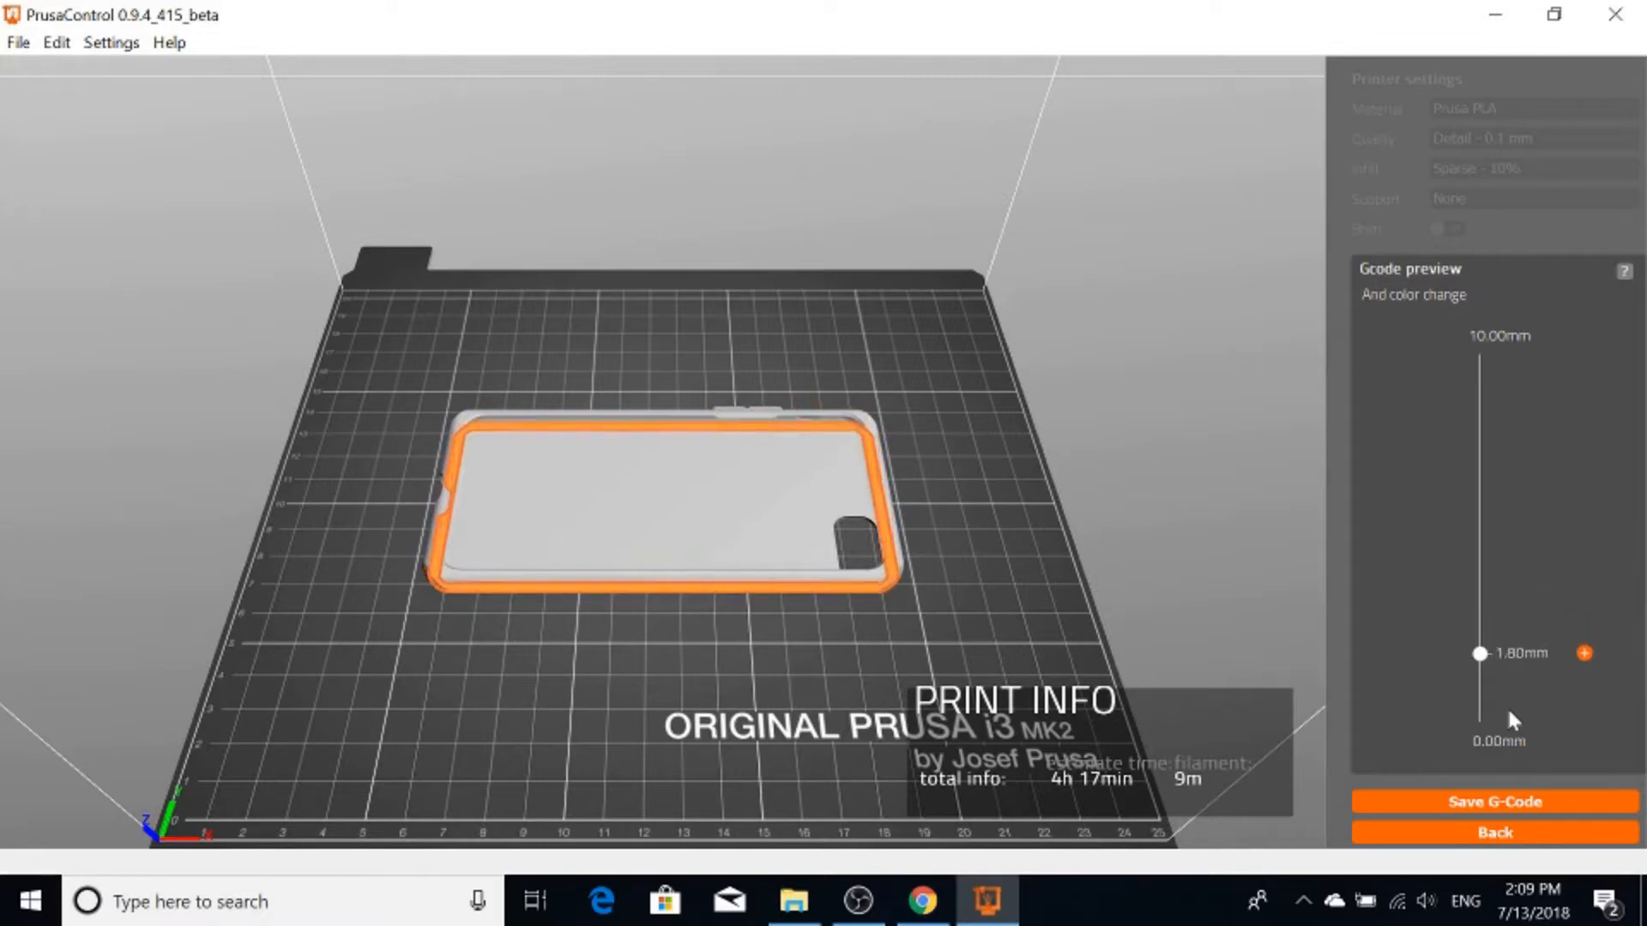
# Step: Lower the G-code preview to the layer at 0.50 mm and add a color change there
pyautogui.scroll(-4, 1509, 713)
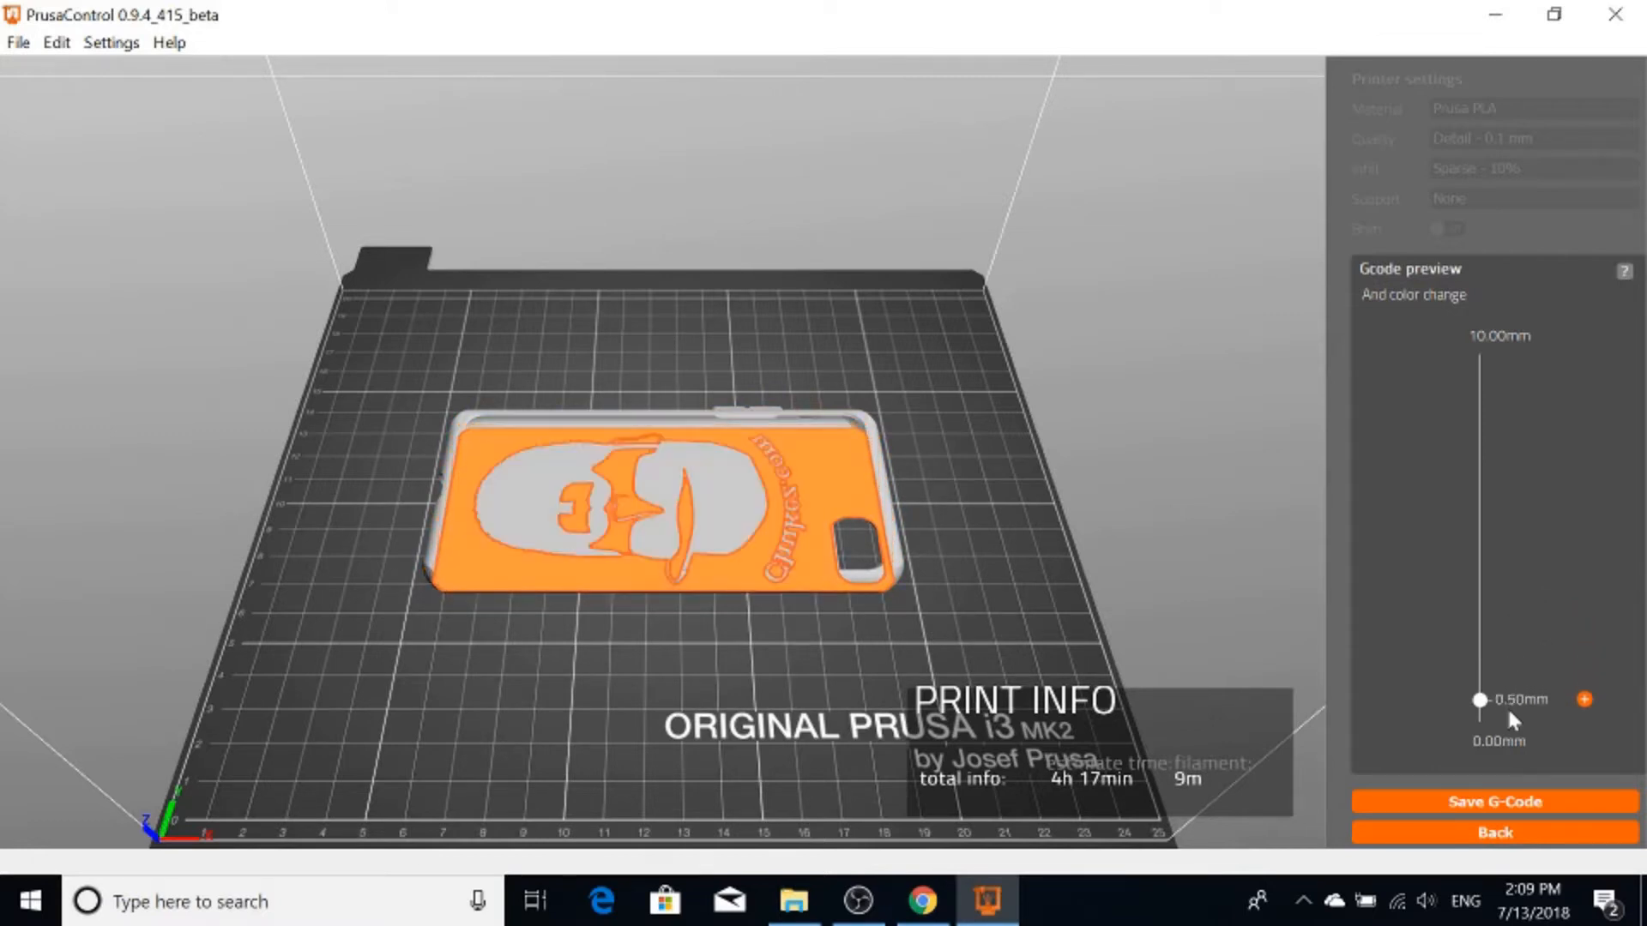
pyautogui.scroll(-1, 1512, 721)
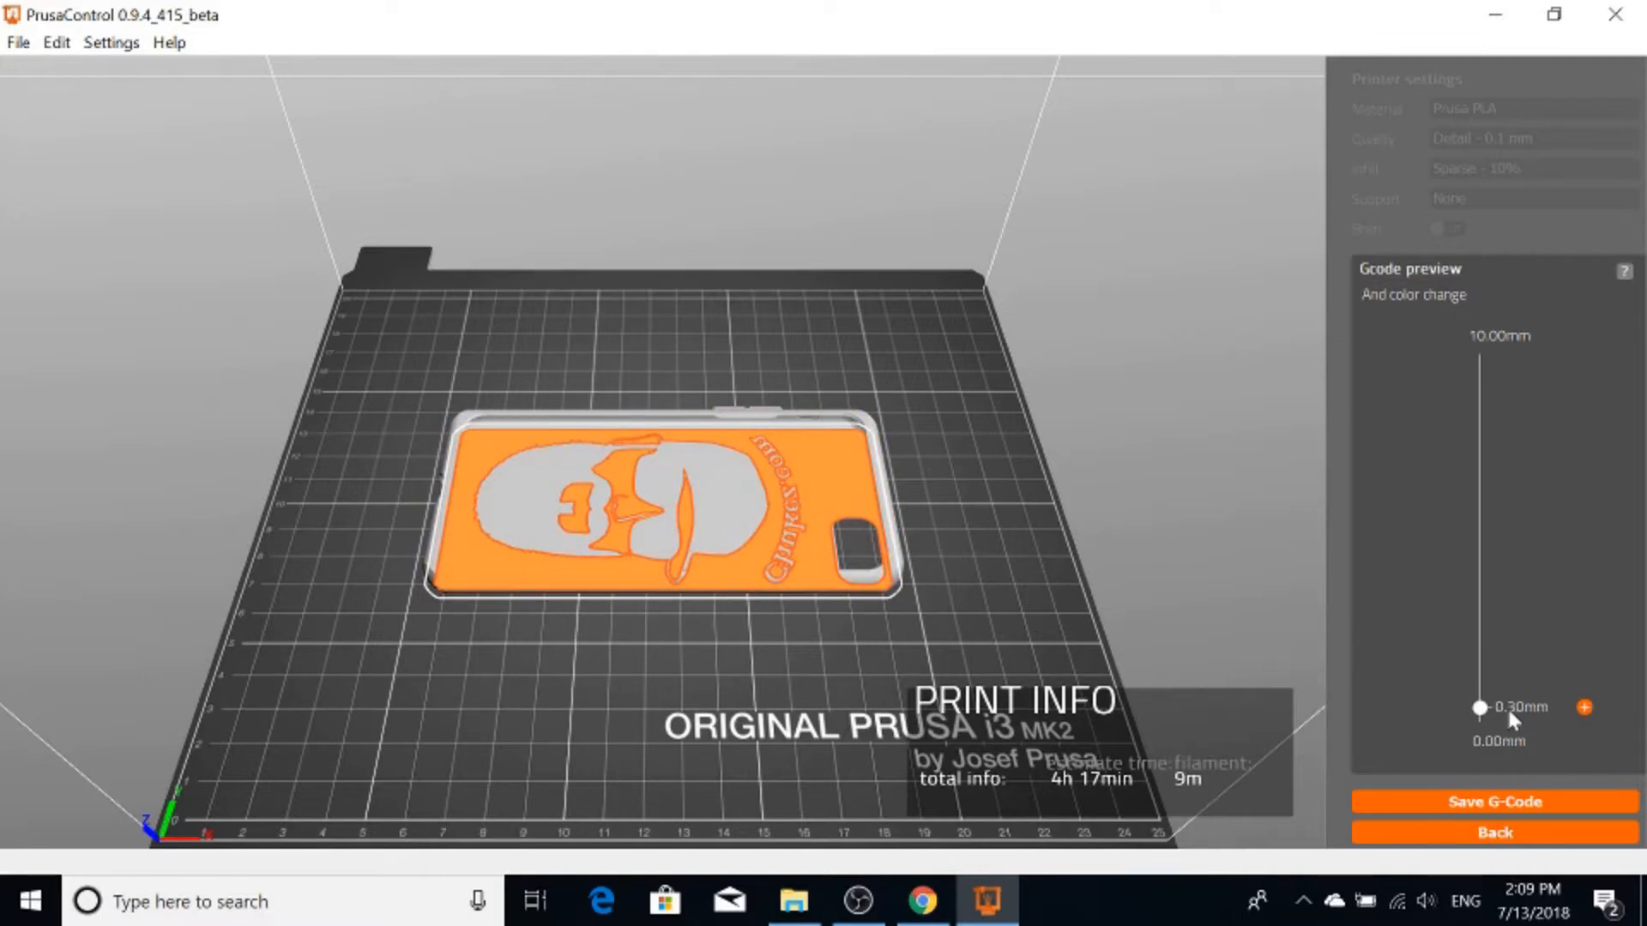
pyautogui.scroll(1, 1508, 713)
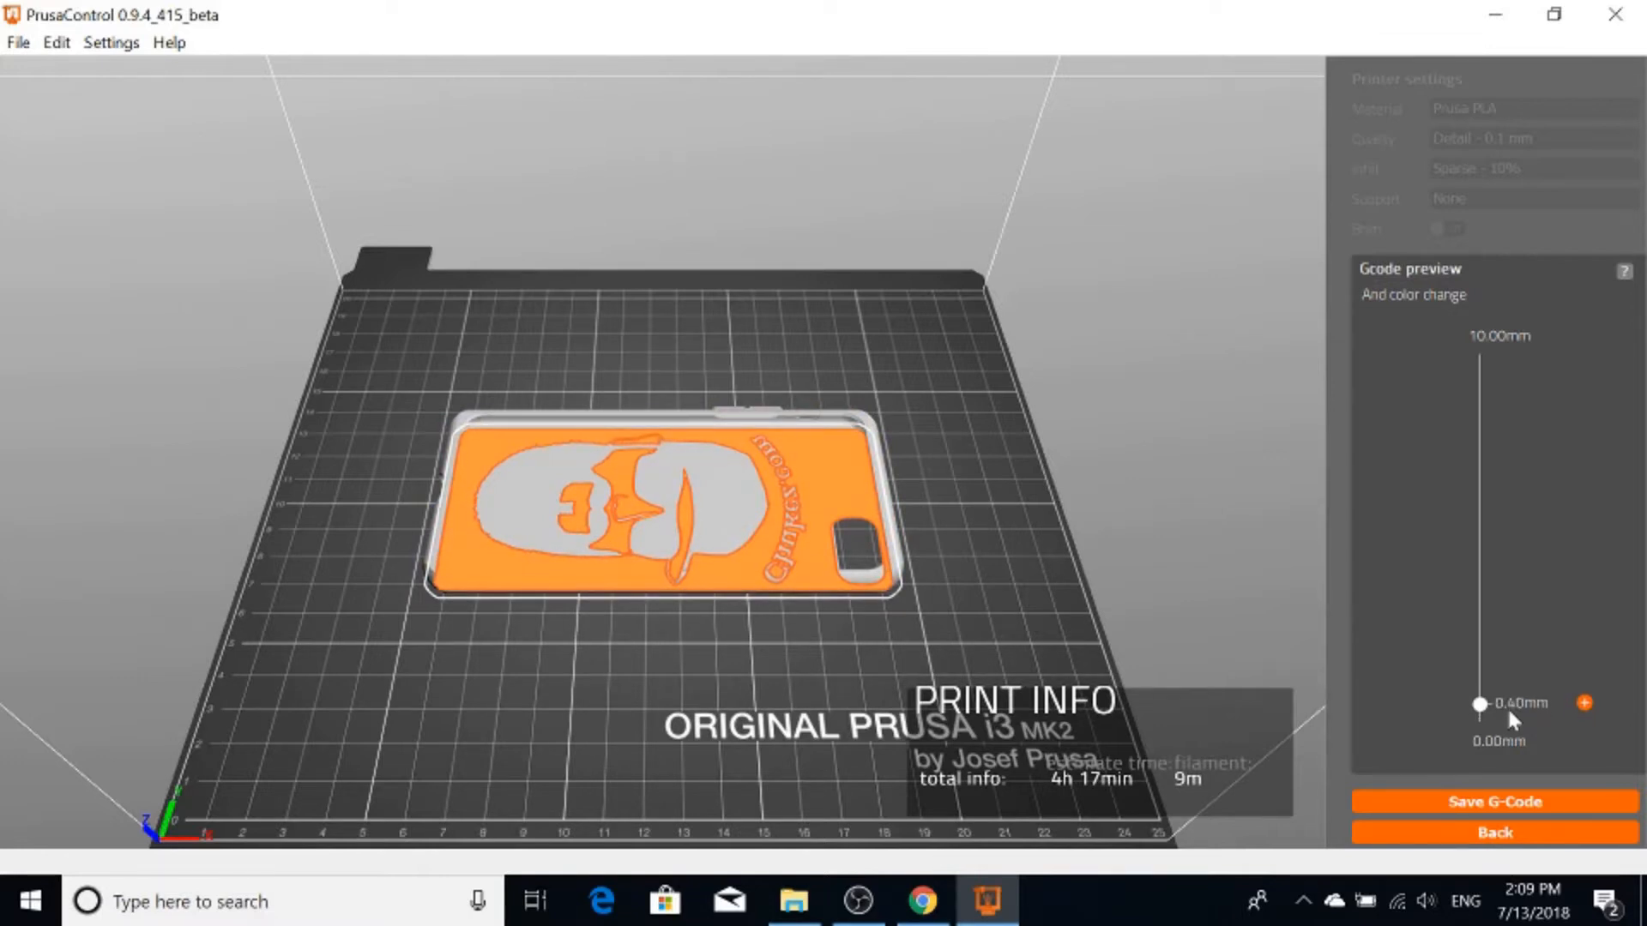
pyautogui.scroll(1, 1508, 714)
pyautogui.scroll(-1, 1544, 713)
pyautogui.scroll(1, 1586, 711)
pyautogui.click(1585, 701)
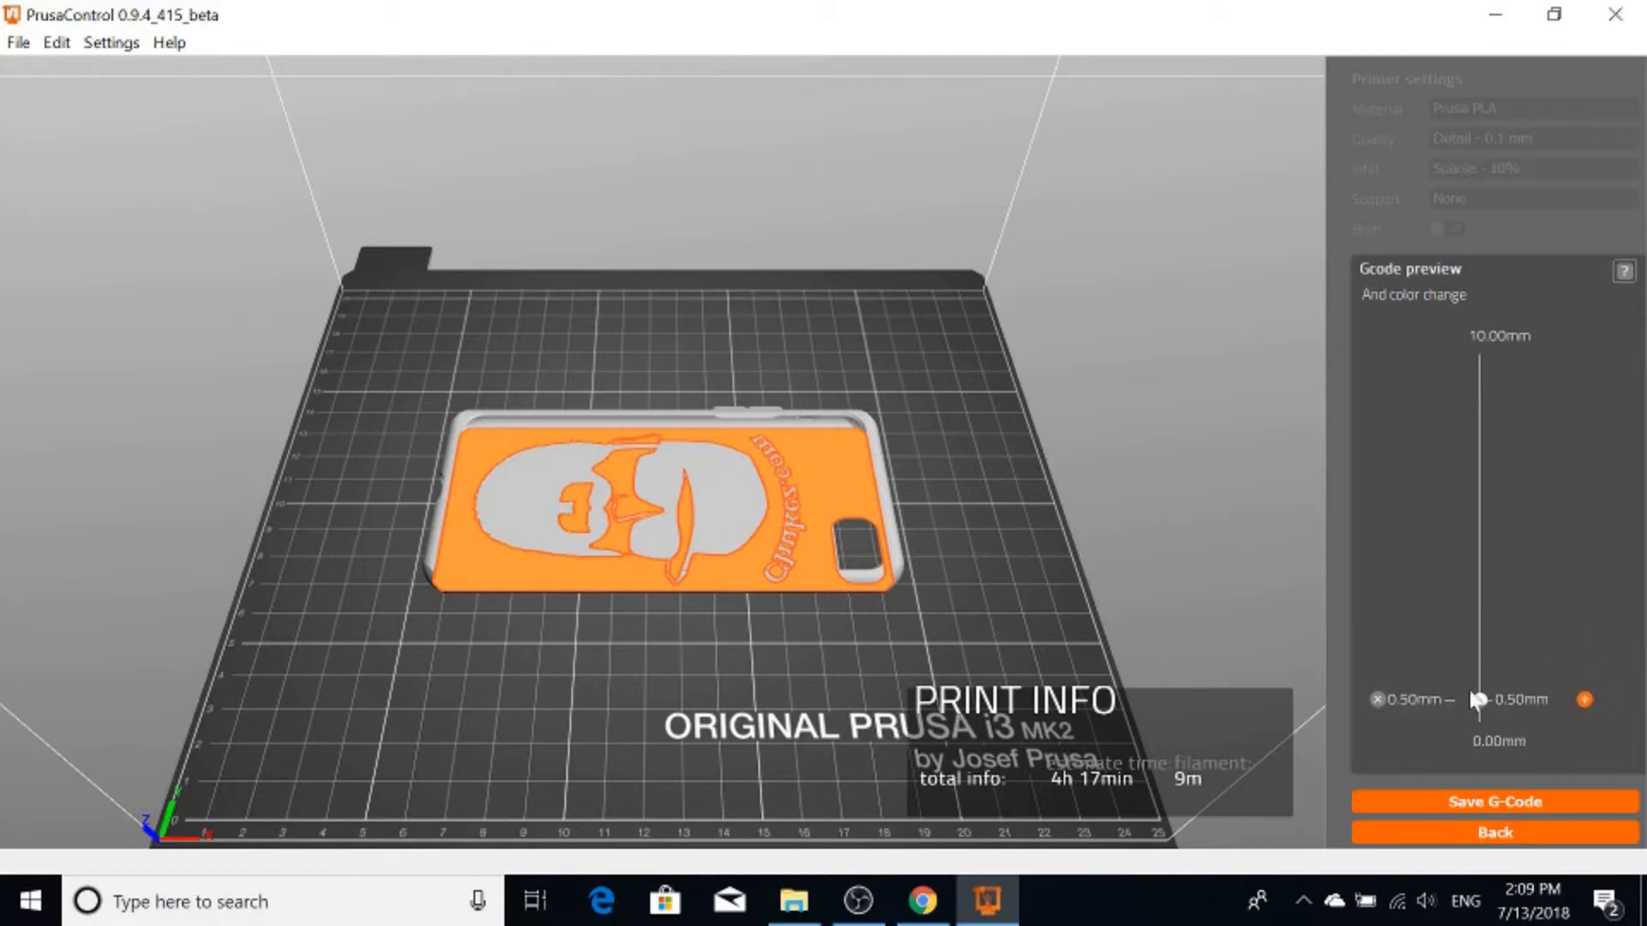
# Step: Add a second color change at 0.80 mm and step the layer preview up to 3.10 mm
pyautogui.moveTo(1484, 702); pyautogui.dragTo(1514, 682)
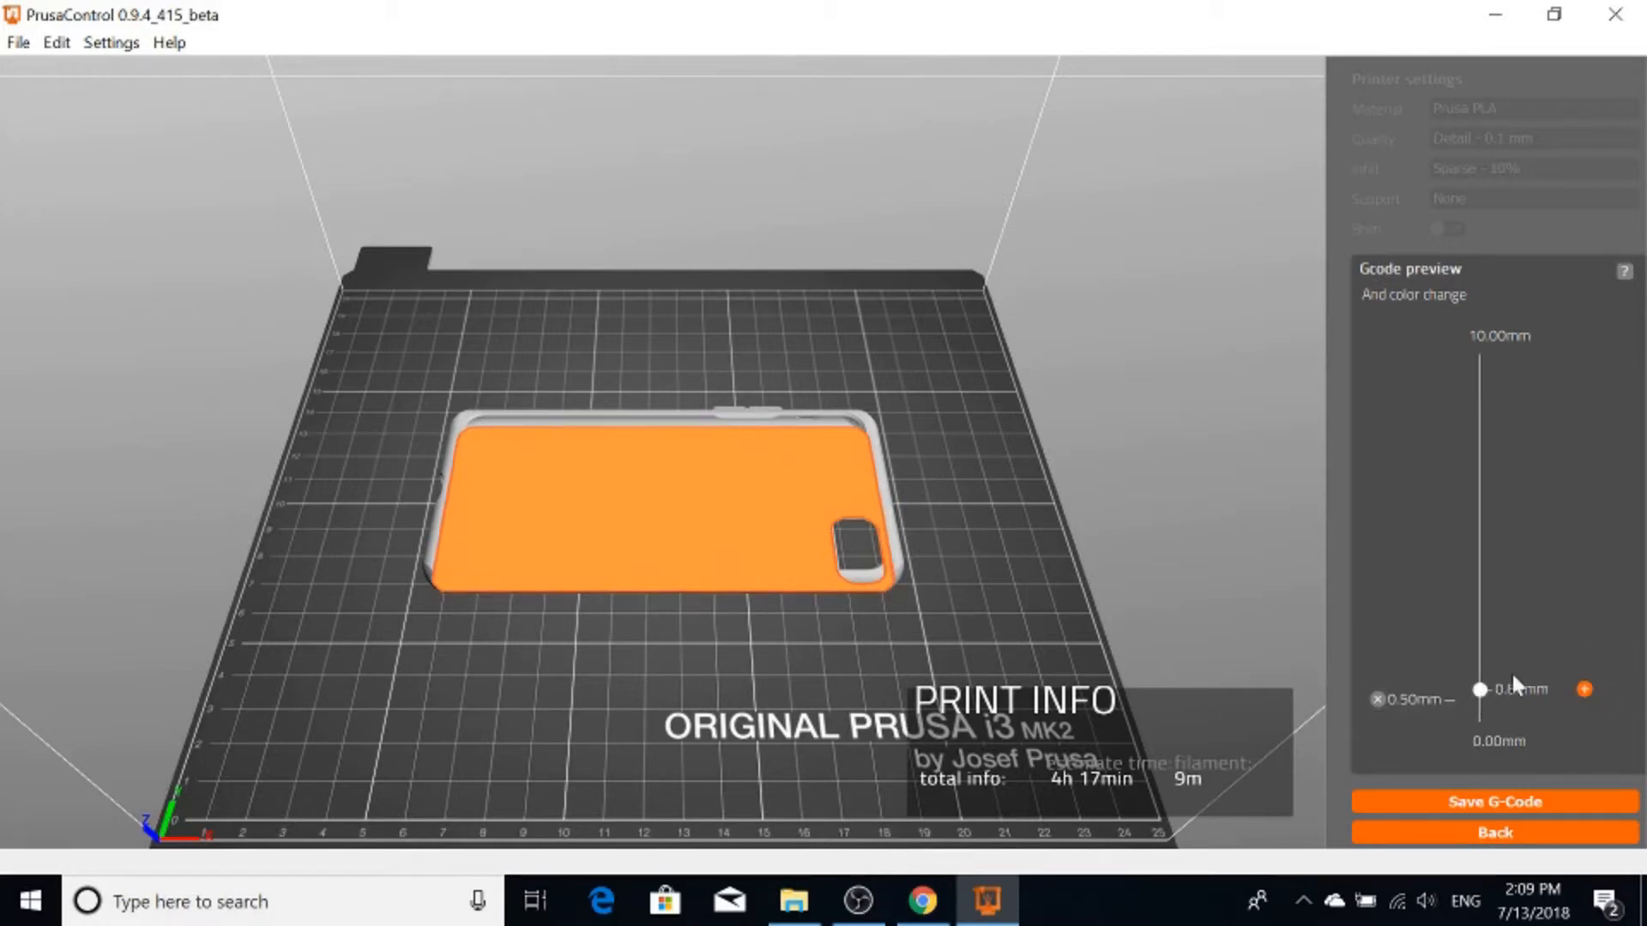
pyautogui.click(1583, 690)
pyautogui.scroll(9, 1484, 688)
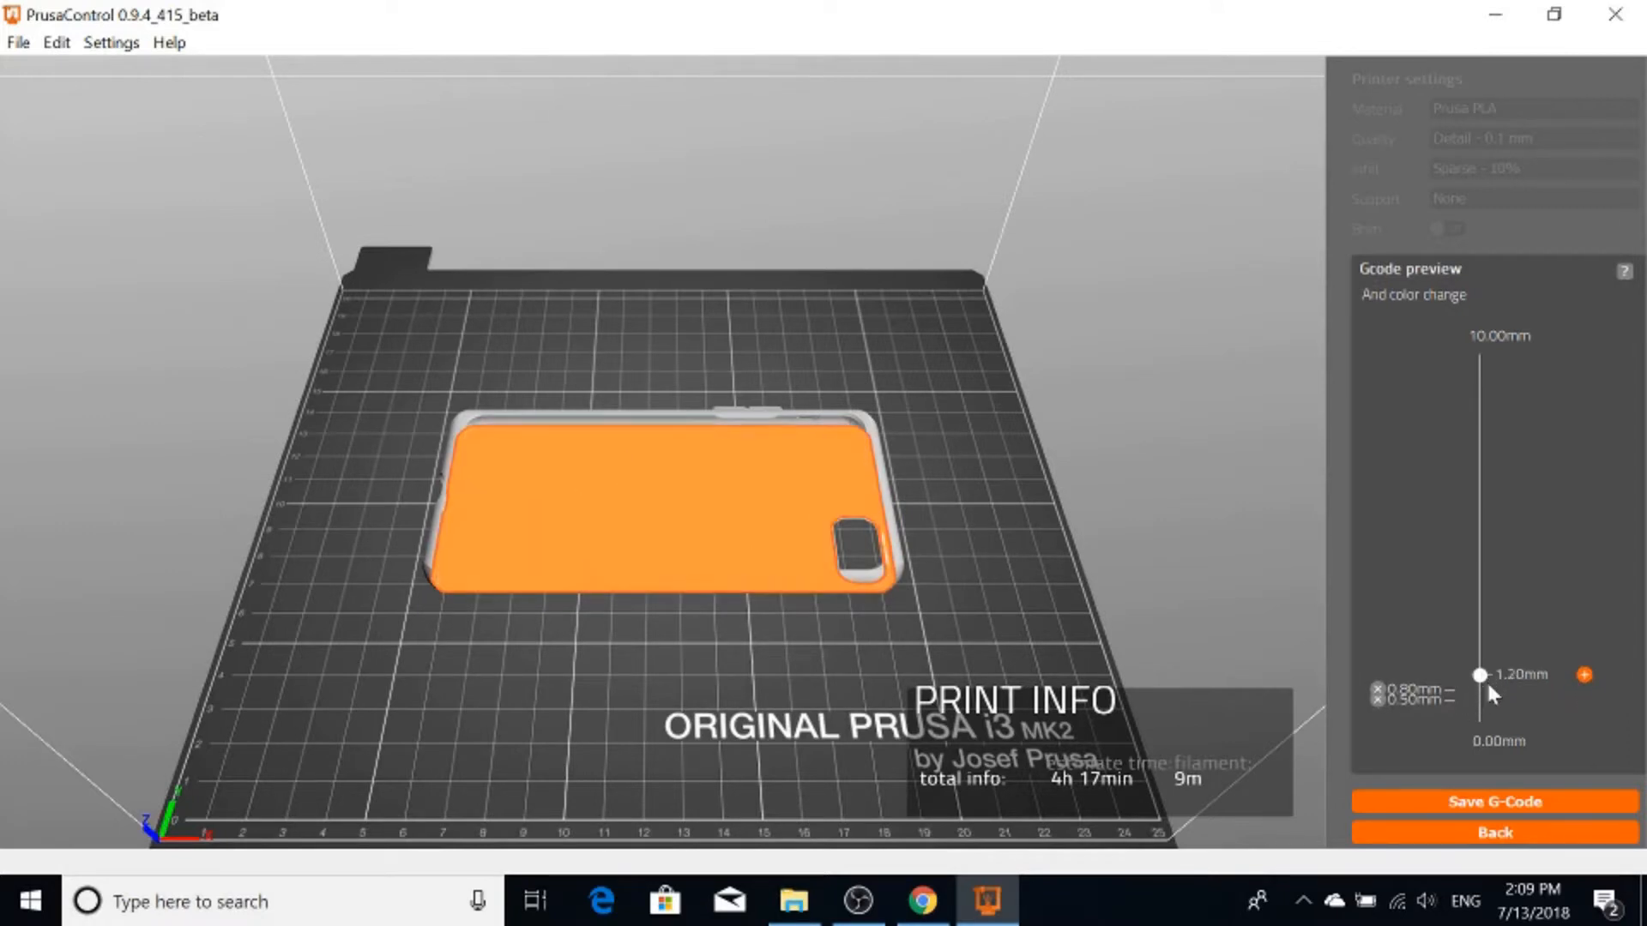
pyautogui.scroll(10, 1489, 687)
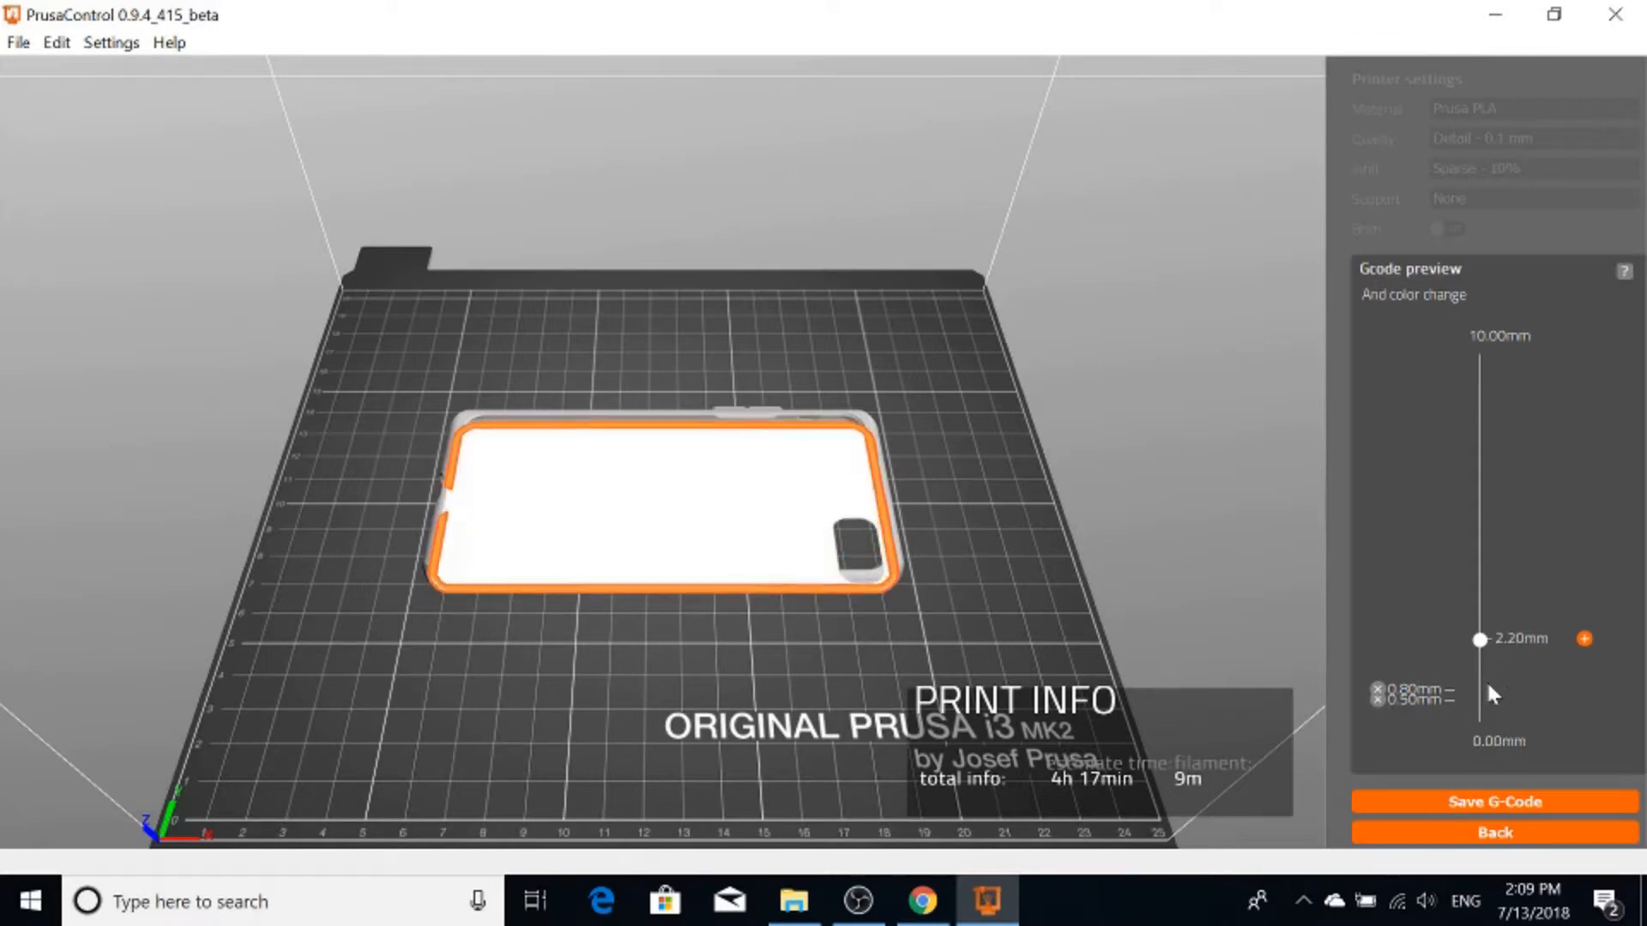
pyautogui.scroll(4, 1489, 684)
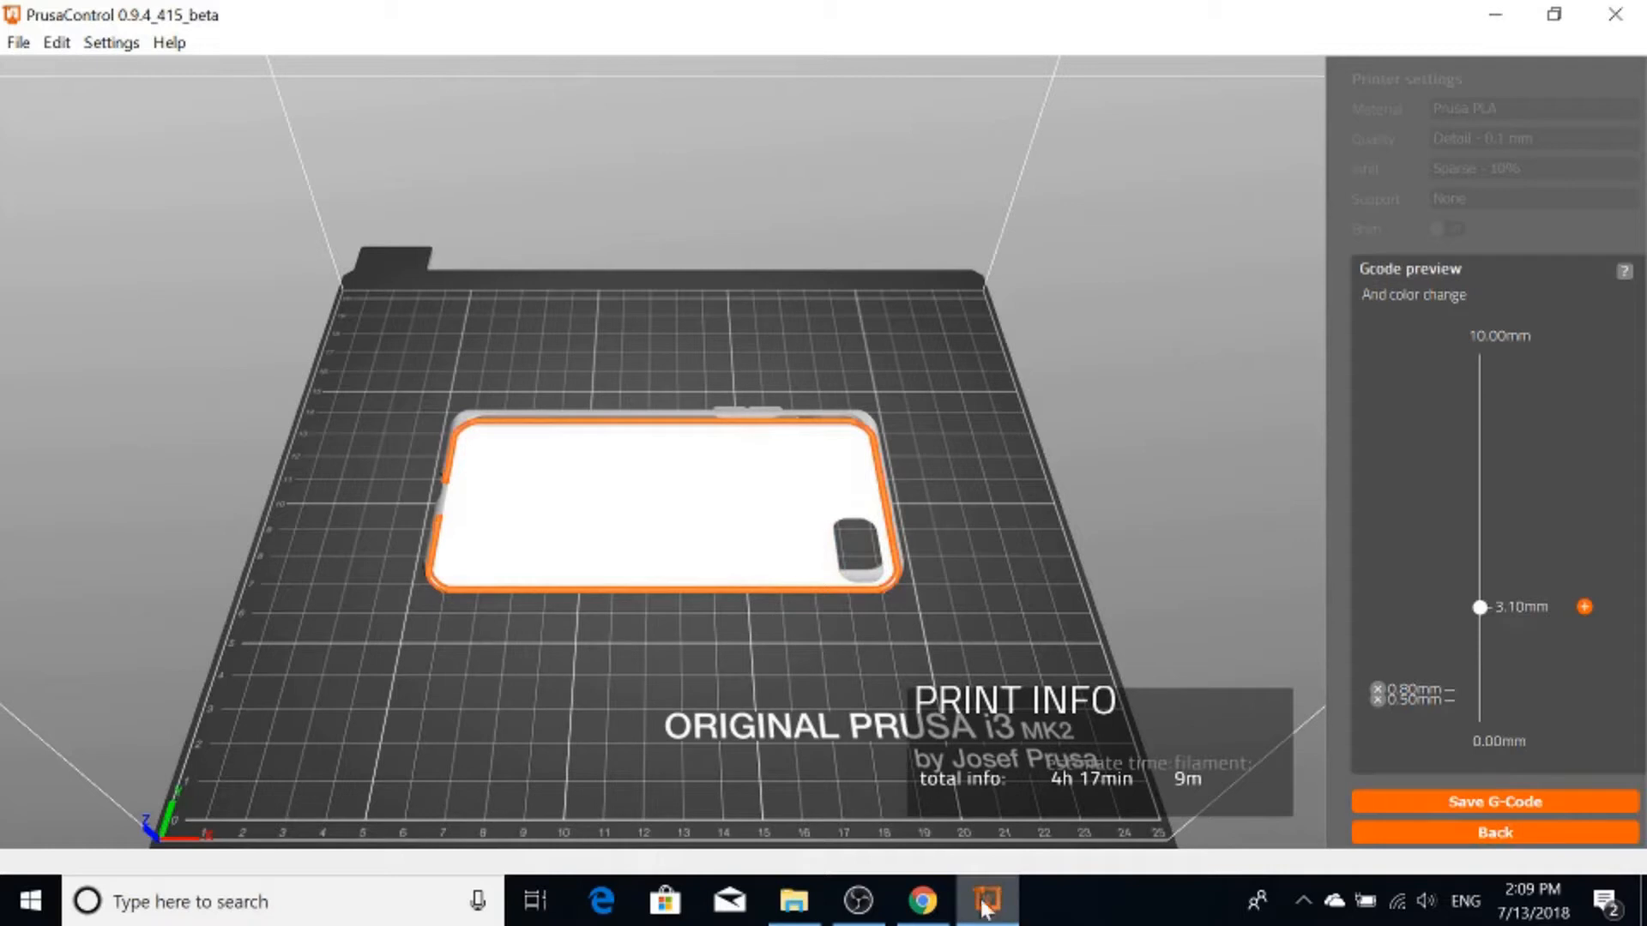
pyautogui.moveTo(924, 905)
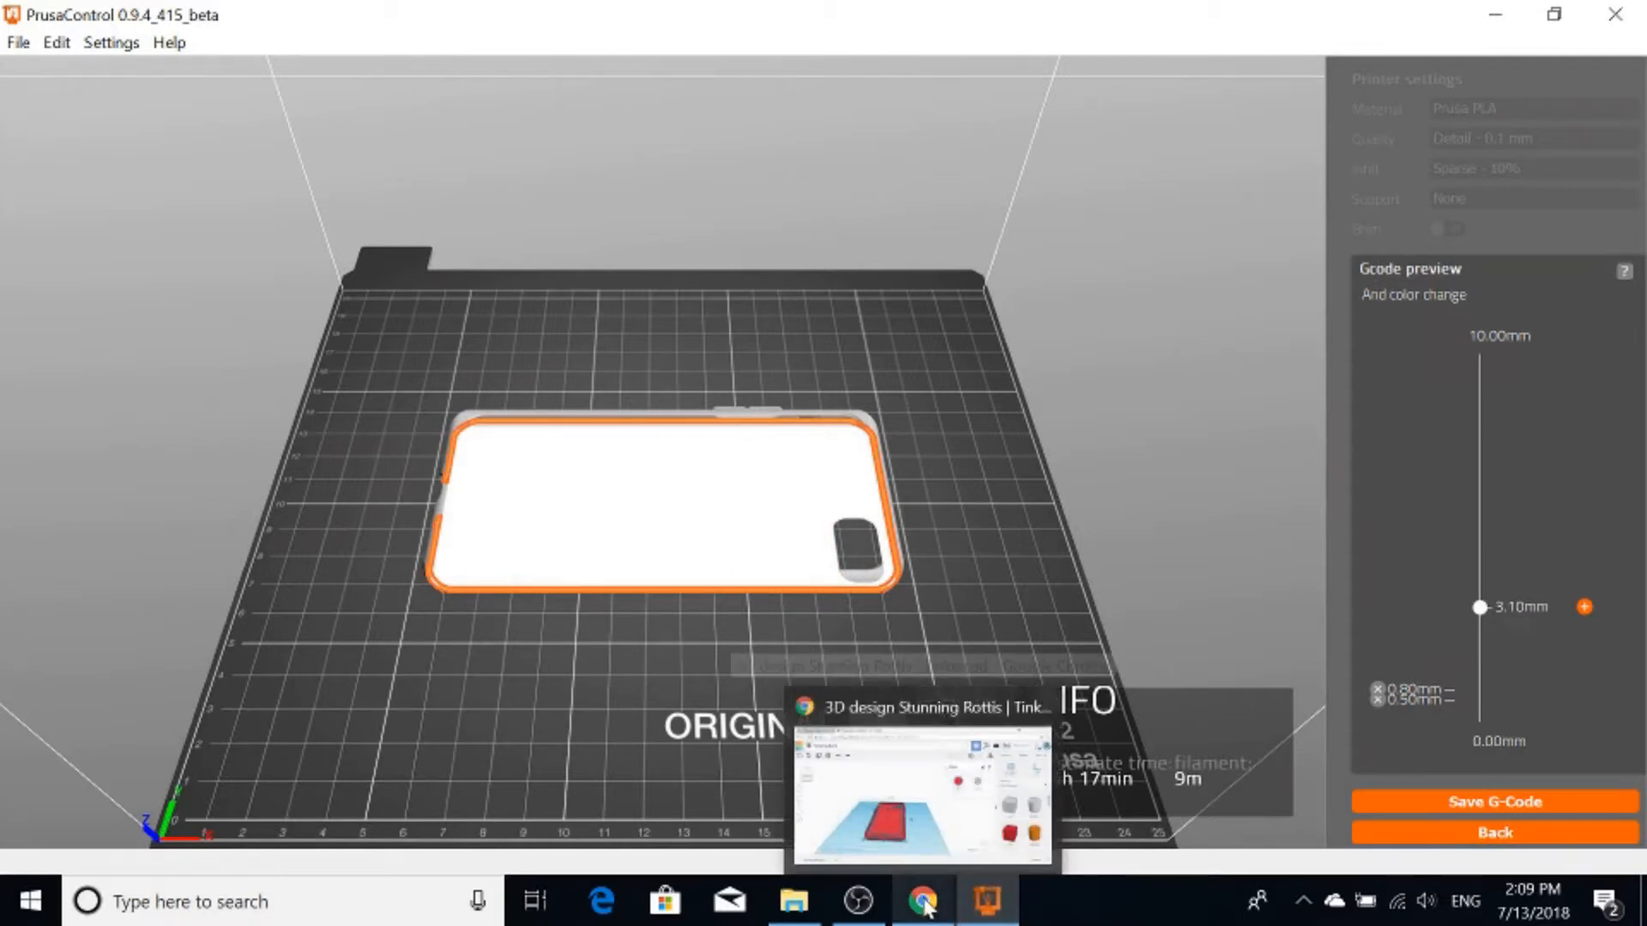